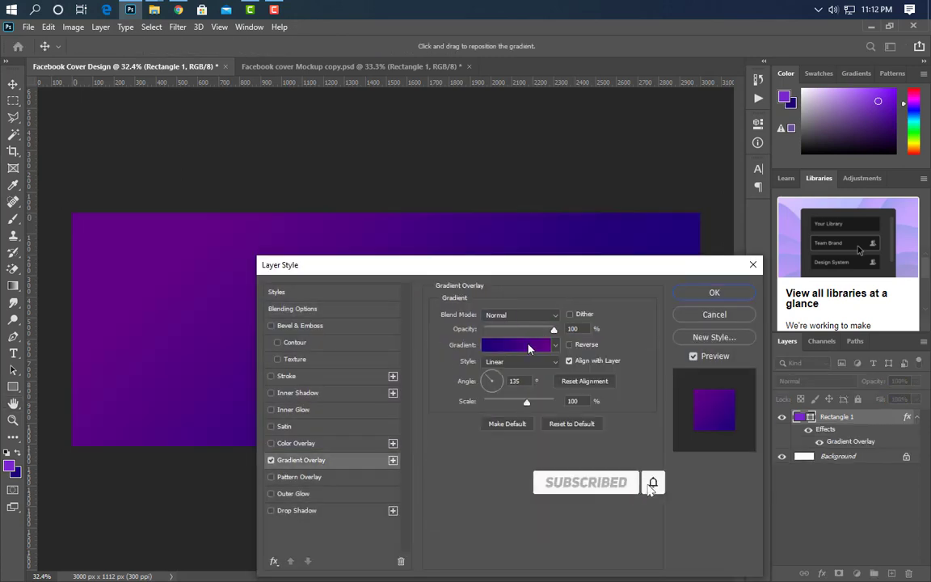
# Step: Examine the start and end stop colours of the rectangle's gradient overlay, keeping both as they are
pyautogui.click(528, 347)
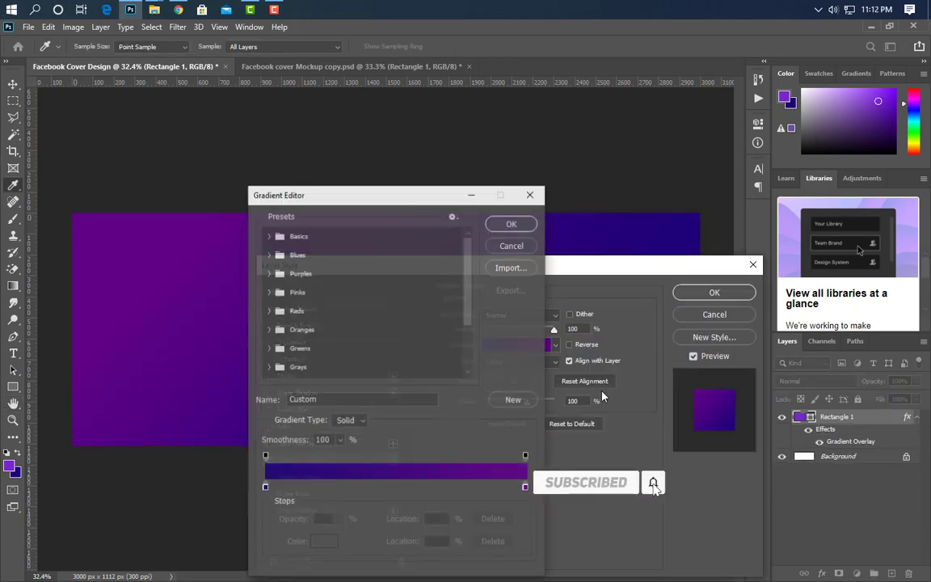
pyautogui.doubleClick(265, 486)
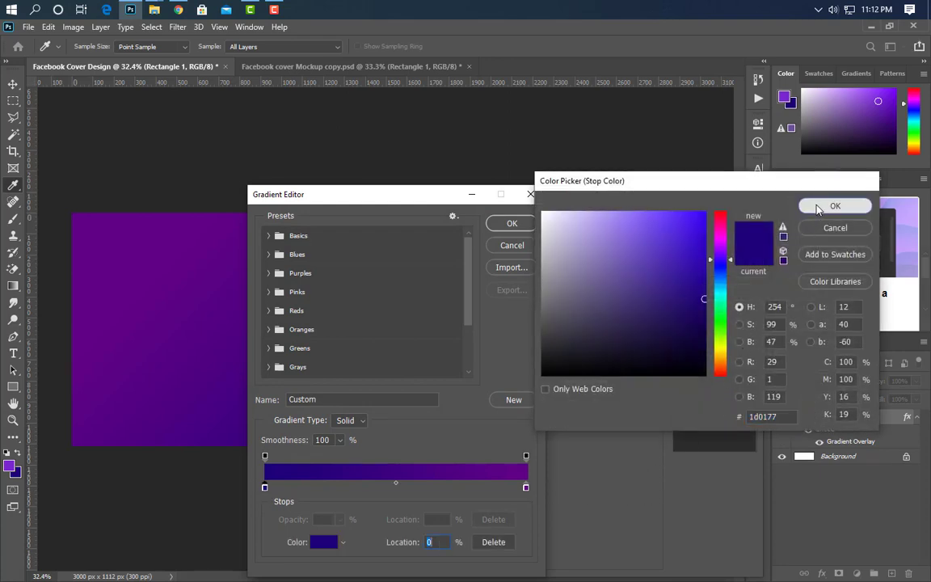
pyautogui.click(805, 205)
pyautogui.doubleClick(526, 487)
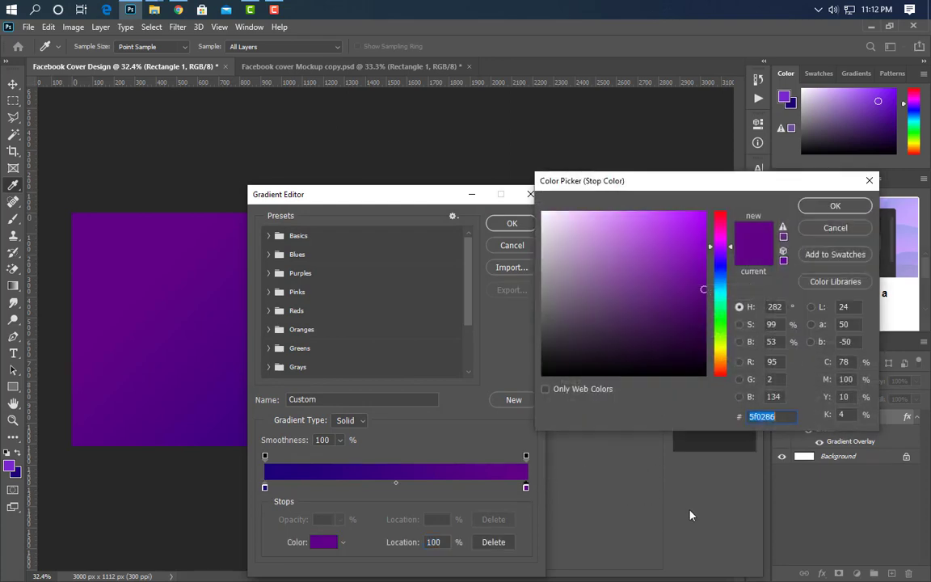
pyautogui.click(809, 206)
pyautogui.click(509, 223)
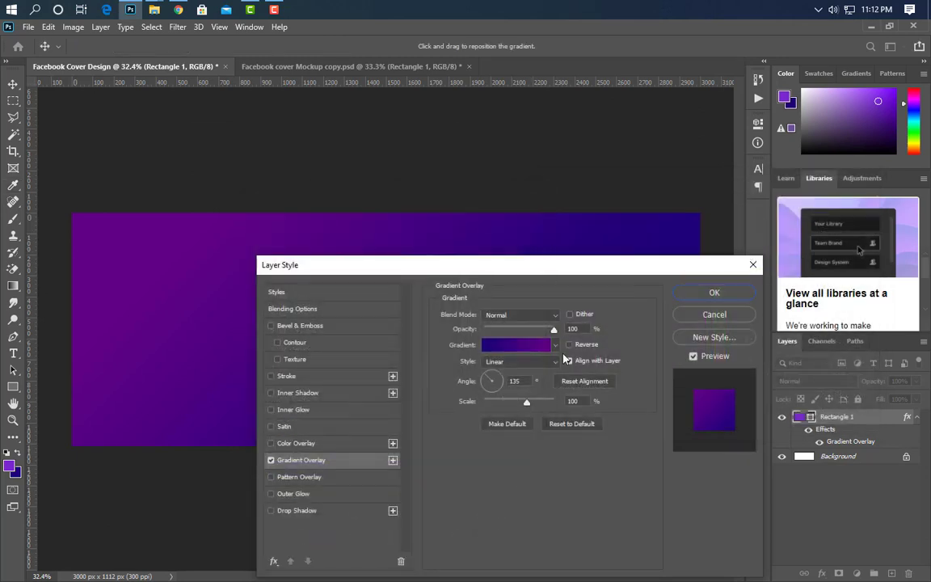
# Step: Set the gradient overlay to the Linear style at 100% scale and apply the layer style
pyautogui.click(508, 383)
pyautogui.click(513, 365)
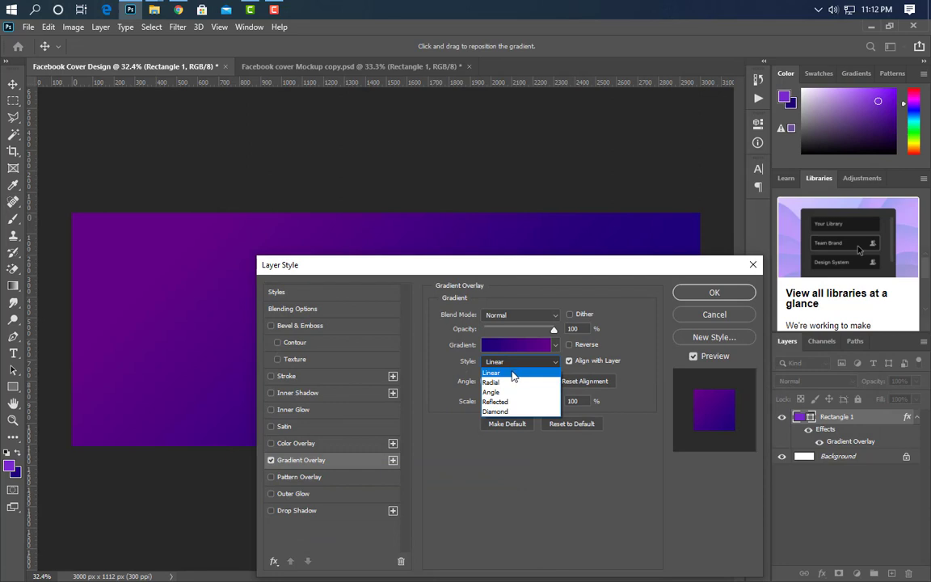
pyautogui.click(512, 373)
pyautogui.moveTo(526, 402); pyautogui.dragTo(483, 402)
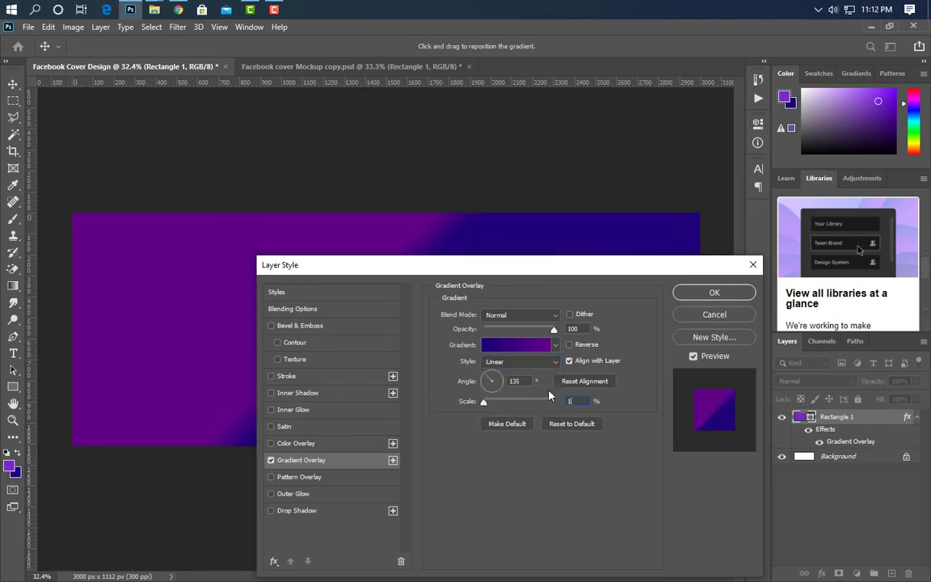
pyautogui.write('100')
pyautogui.click(703, 296)
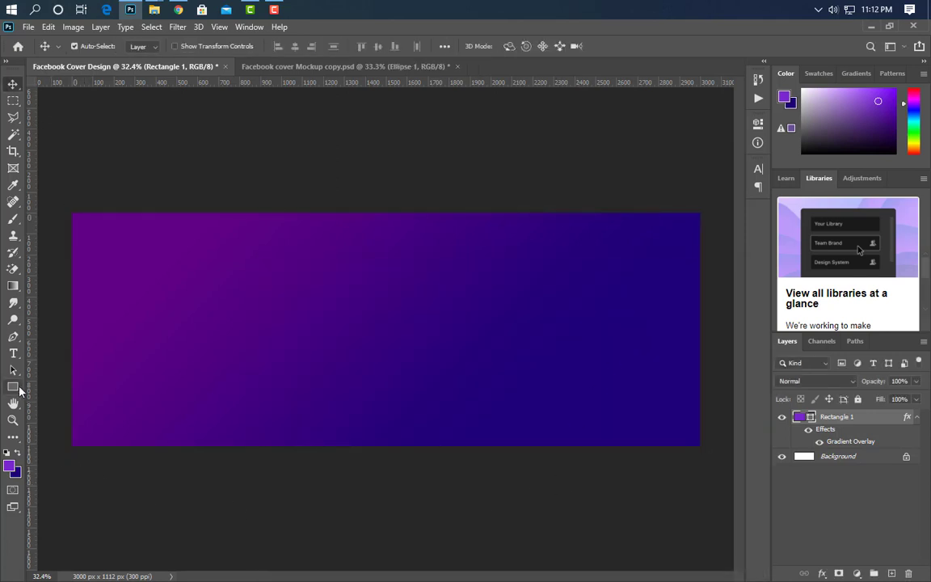
# Step: Draw a circle about 893 px in diameter with the Ellipse tool on a new layer, right of the cover's centre
pyautogui.click(13, 386)
pyautogui.click(73, 410)
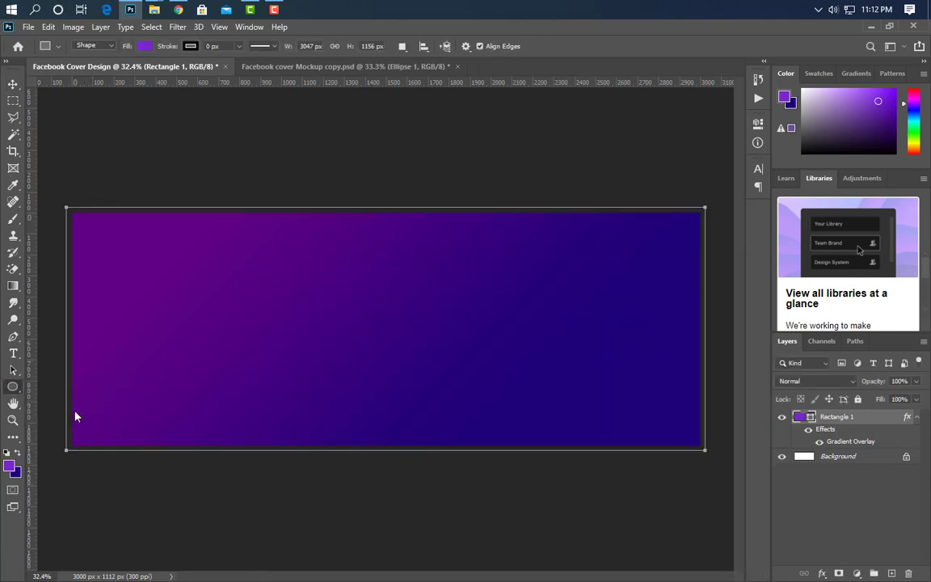
pyautogui.click(890, 573)
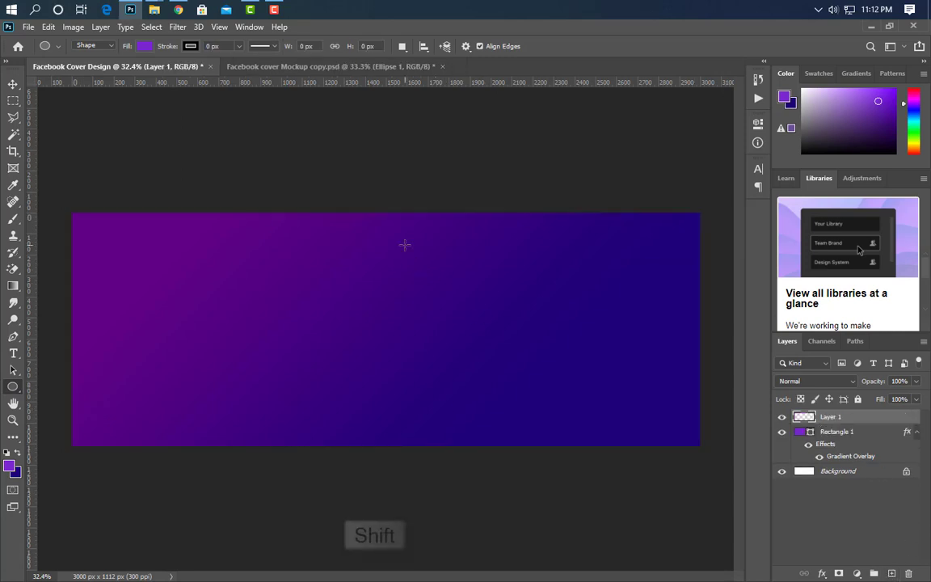
pyautogui.moveTo(404, 244); pyautogui.dragTo(603, 432)
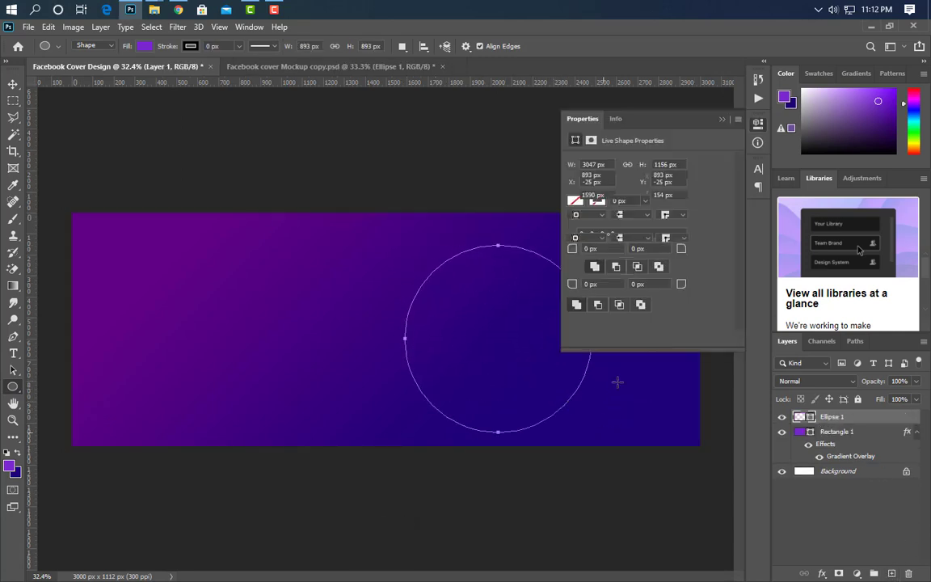
pyautogui.click(724, 123)
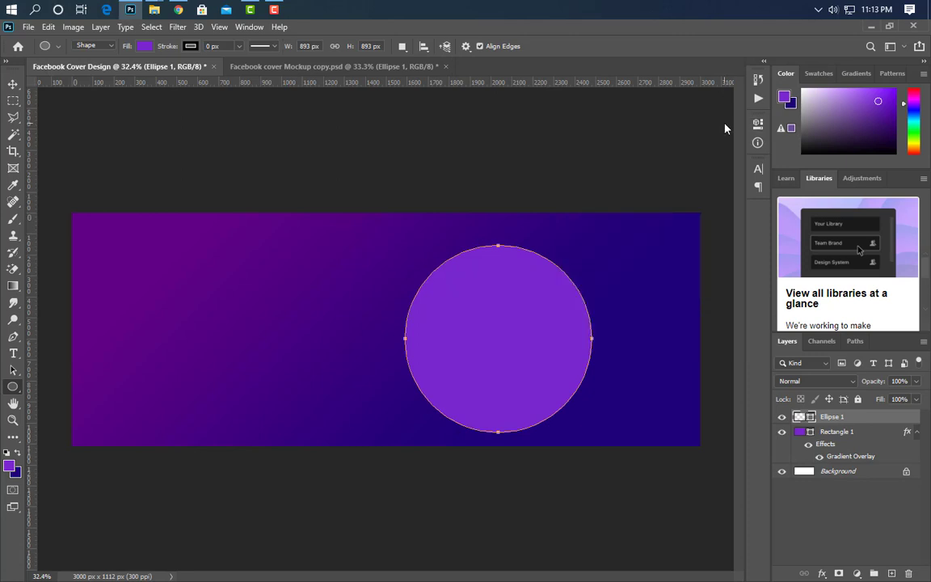
# Step: Recolour the circle to white (ffffff) and move it straight down until it touches the cover's lower edge
pyautogui.doubleClick(799, 417)
pyautogui.moveTo(571, 262); pyautogui.dragTo(494, 152)
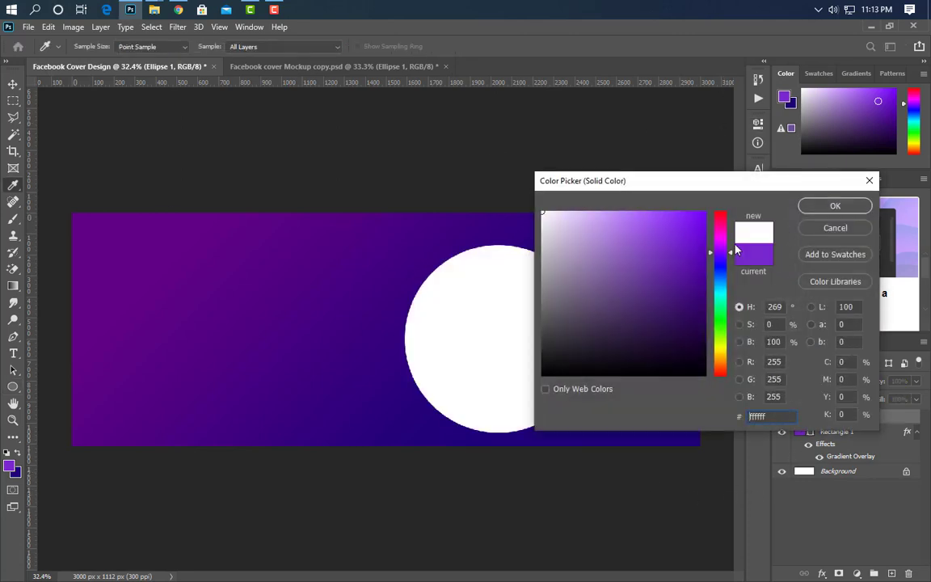
pyautogui.click(833, 207)
pyautogui.click(14, 84)
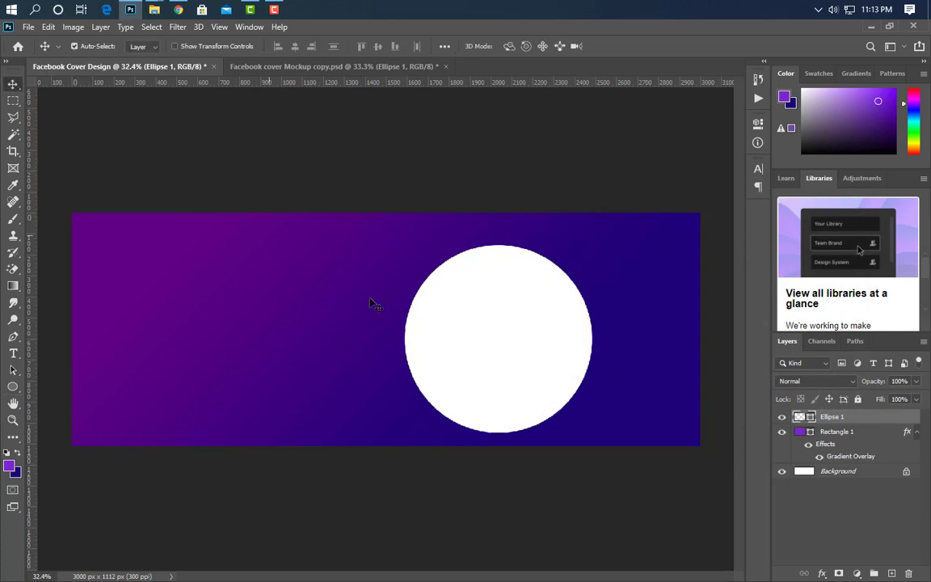
pyautogui.moveTo(491, 343); pyautogui.dragTo(491, 356)
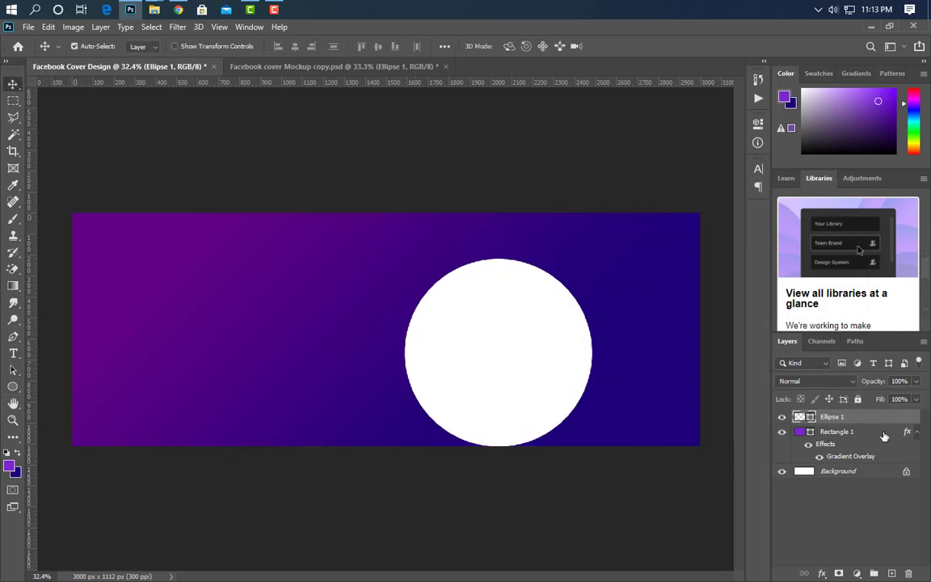
# Step: Duplicate the white circle and scale the copy proportionally to about 88%, concentric with the original
pyautogui.moveTo(895, 426); pyautogui.dragTo(891, 573)
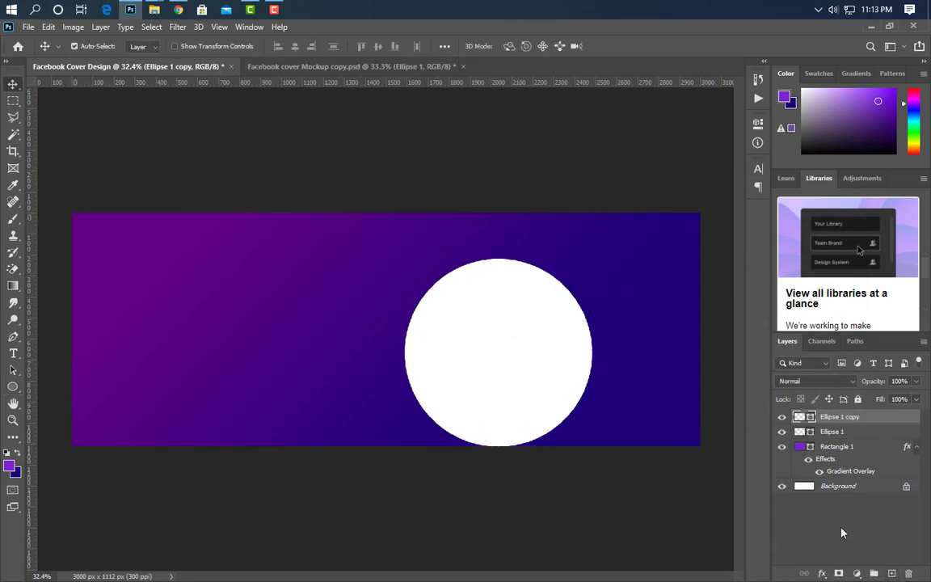
pyautogui.hotkey('ctrl', 't')
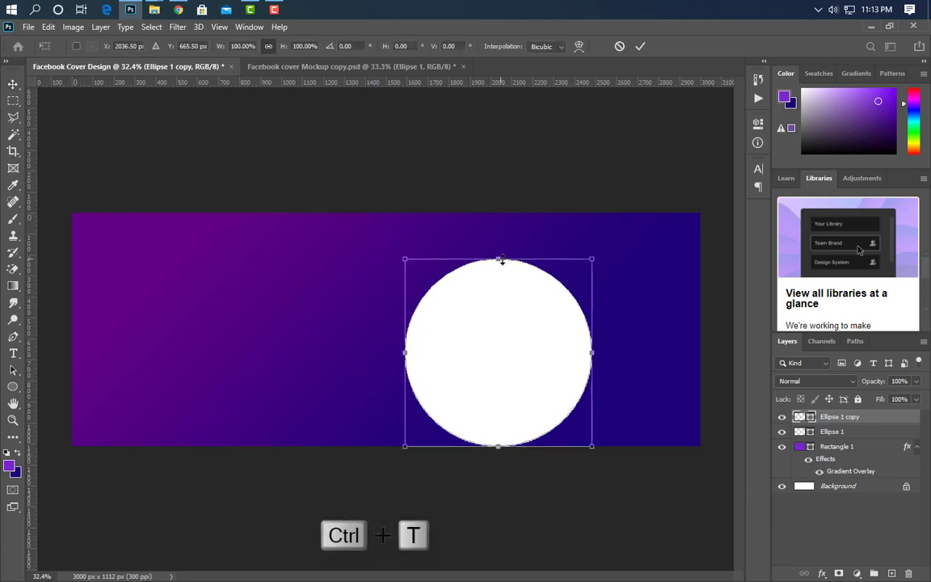
pyautogui.moveTo(498, 260); pyautogui.dragTo(498, 270)
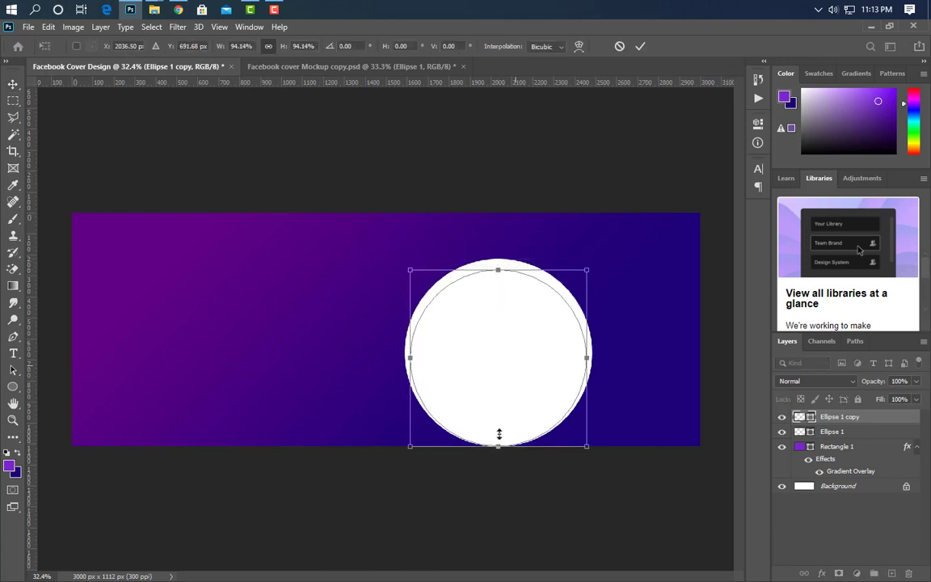
pyautogui.moveTo(499, 434); pyautogui.dragTo(499, 434)
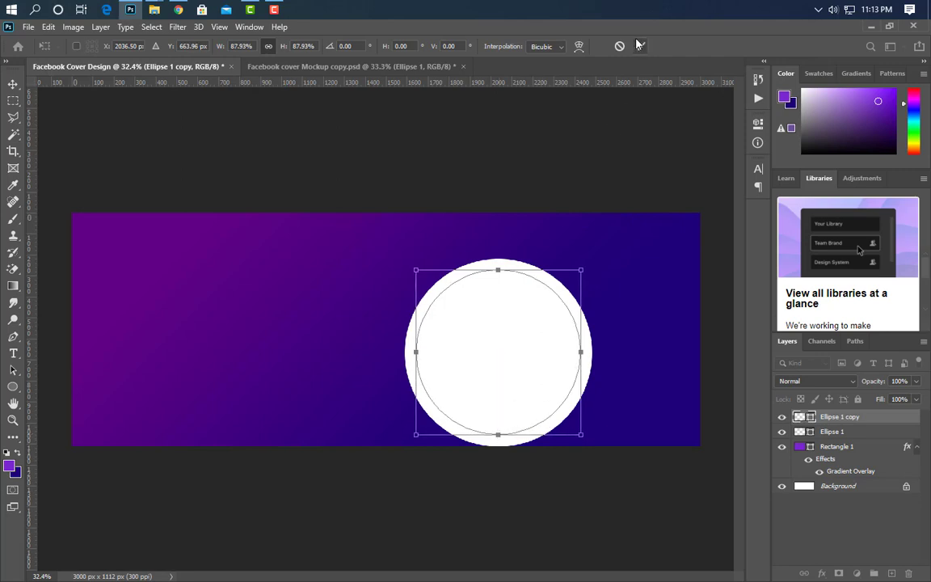
pyautogui.click(640, 48)
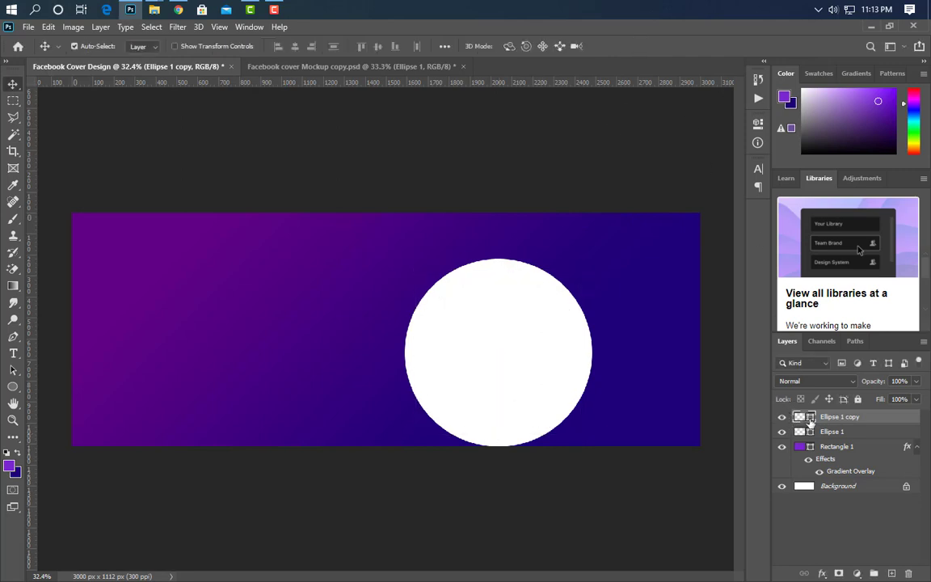
# Step: Recolour the smaller circle to light grey (c7c5c5) and leave no selection active
pyautogui.doubleClick(810, 418)
pyautogui.click(543, 247)
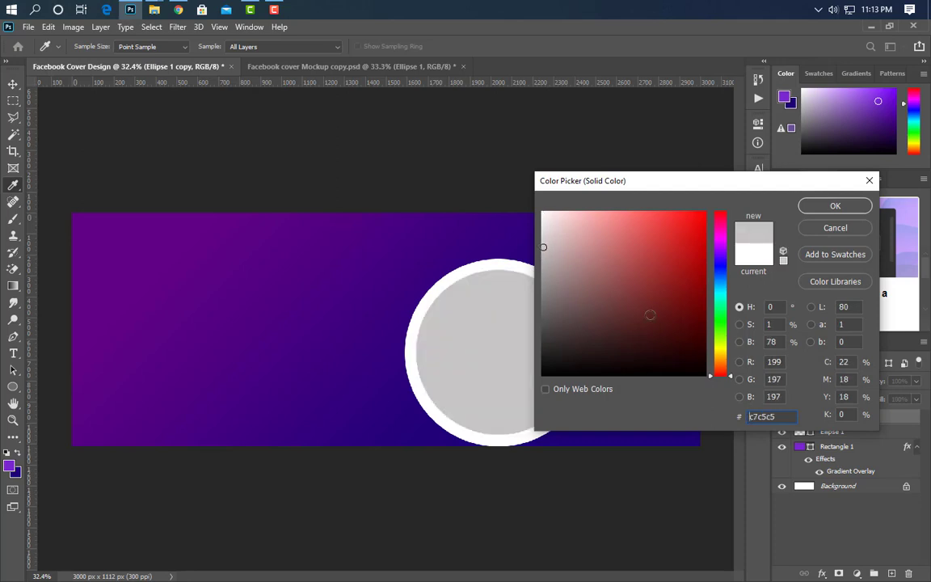
pyautogui.click(836, 206)
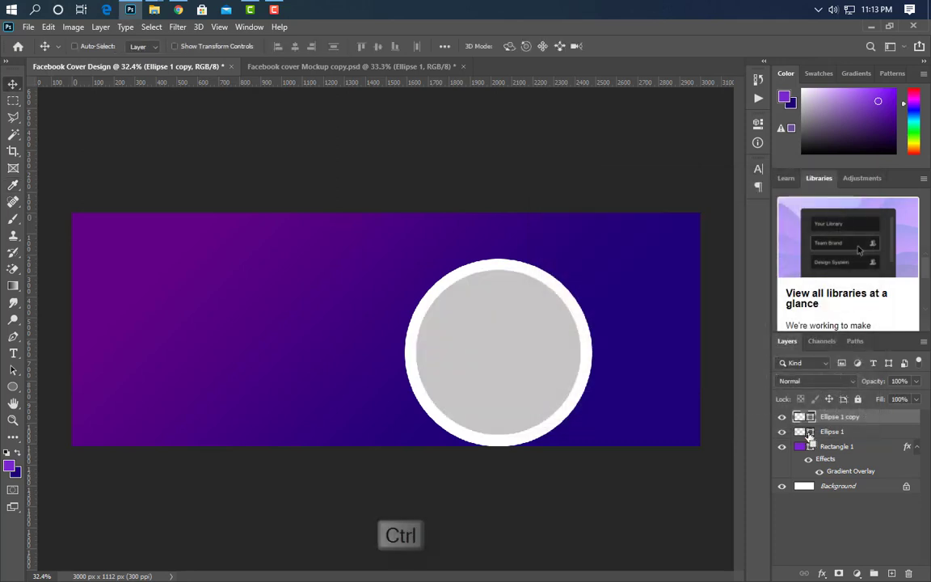
pyautogui.keyDown('ctrl'); pyautogui.click(811, 433); pyautogui.keyUp('ctrl')
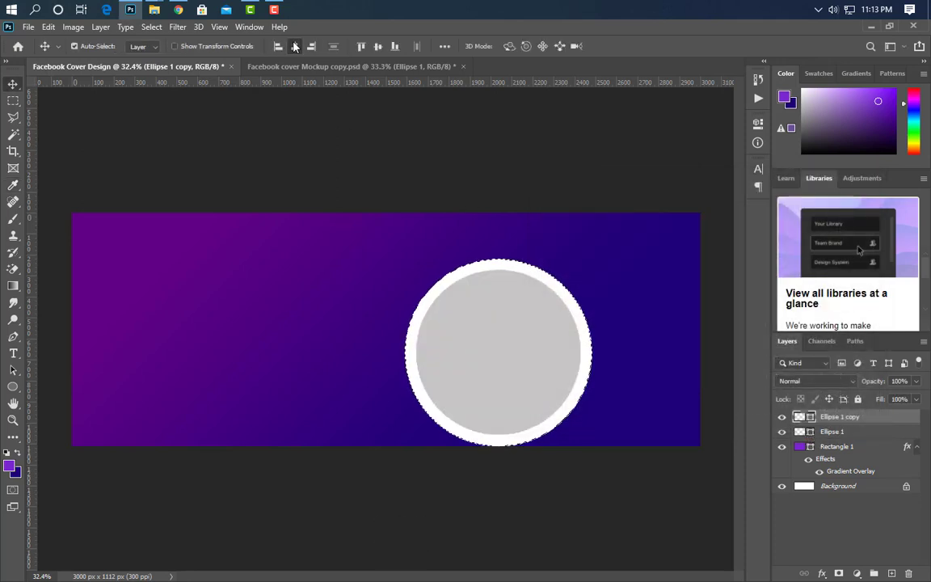
pyautogui.hotkey('ctrl', 'd')
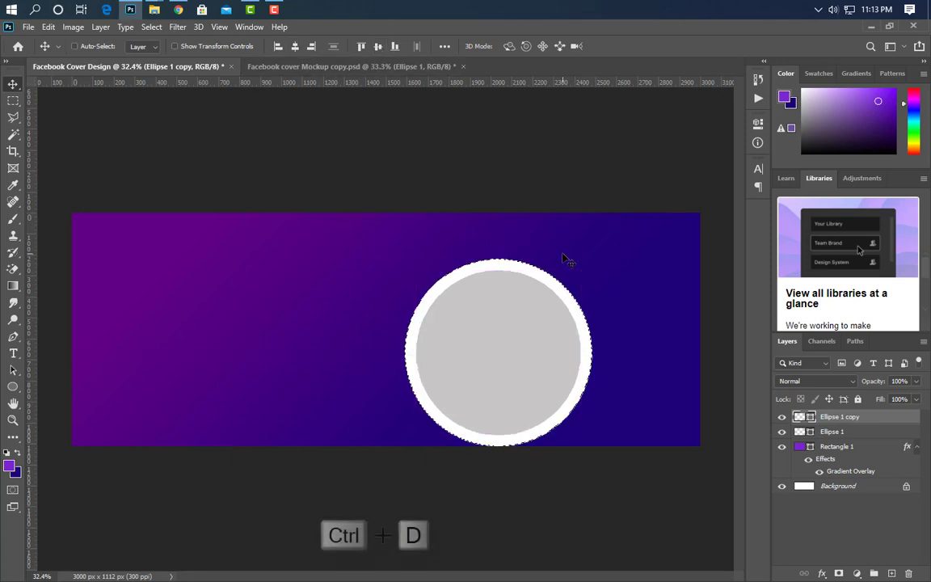
# Step: Draw a rectangle about 1529 × 697 px on a new layer, overlapping the circles from the cover's middle
pyautogui.click(13, 386)
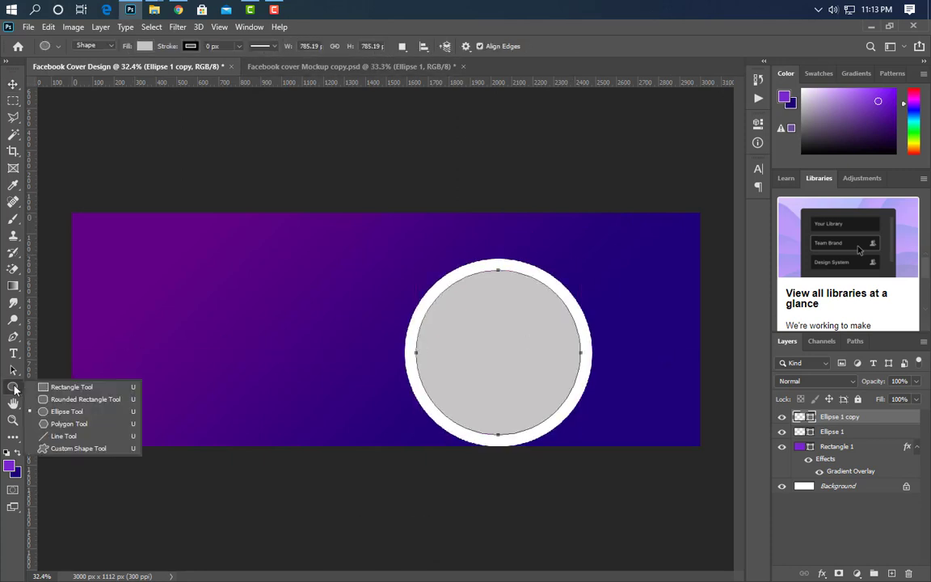
pyautogui.click(108, 400)
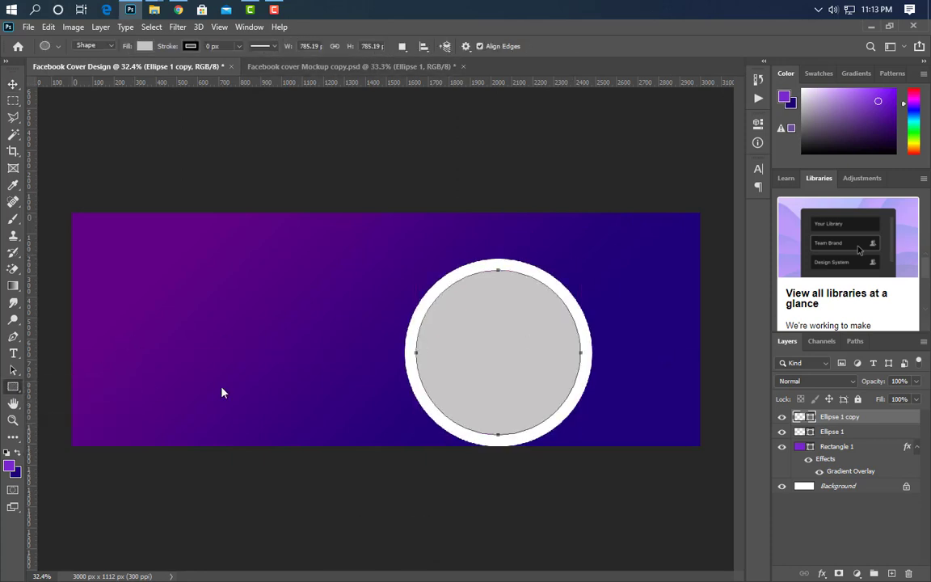
pyautogui.click(885, 570)
pyautogui.moveTo(248, 288); pyautogui.dragTo(569, 435)
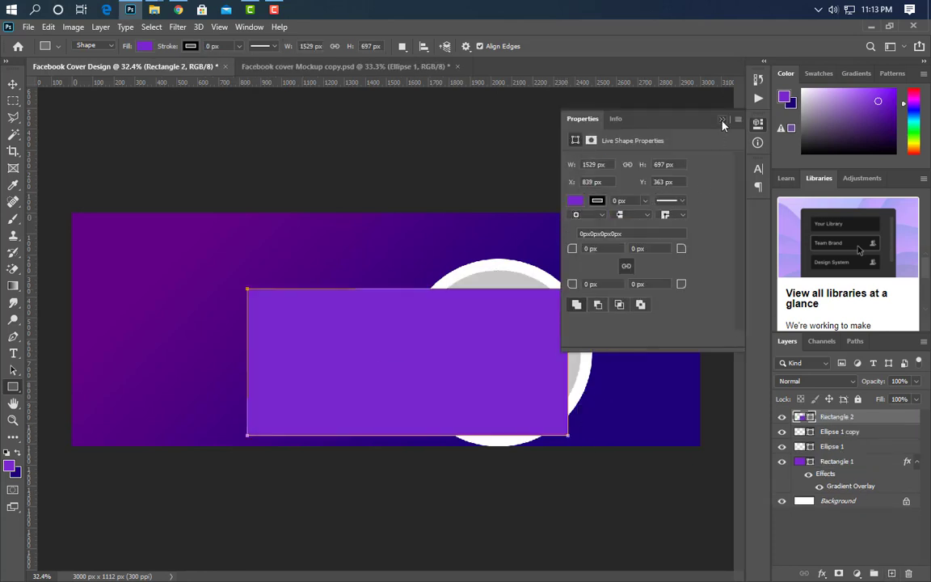
pyautogui.click(722, 121)
# Step: Transform the rectangle to about 1370 × 785 px, matching the grey circle's height and ending at its vertical centre line
pyautogui.hotkey('ctrl', 't')
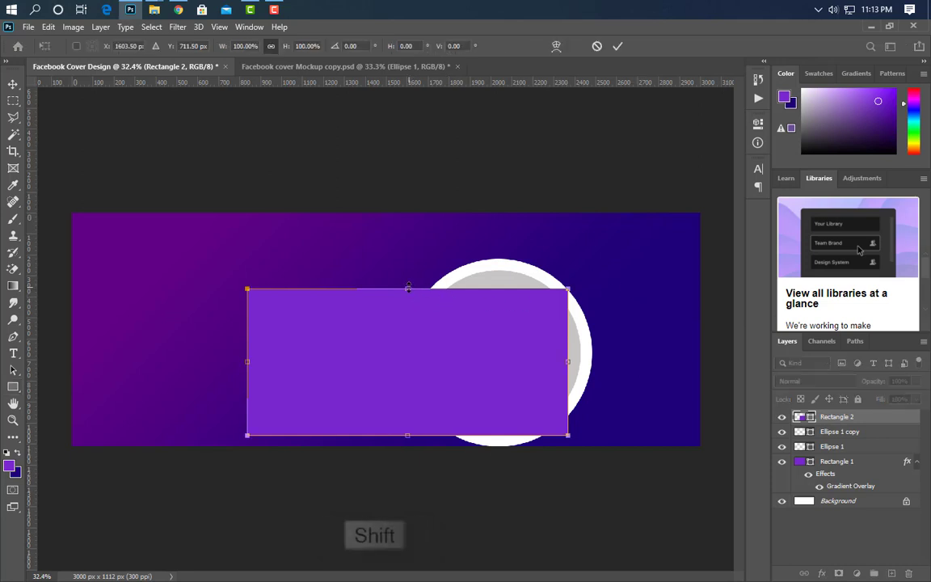
pyautogui.moveTo(408, 287); pyautogui.dragTo(407, 270)
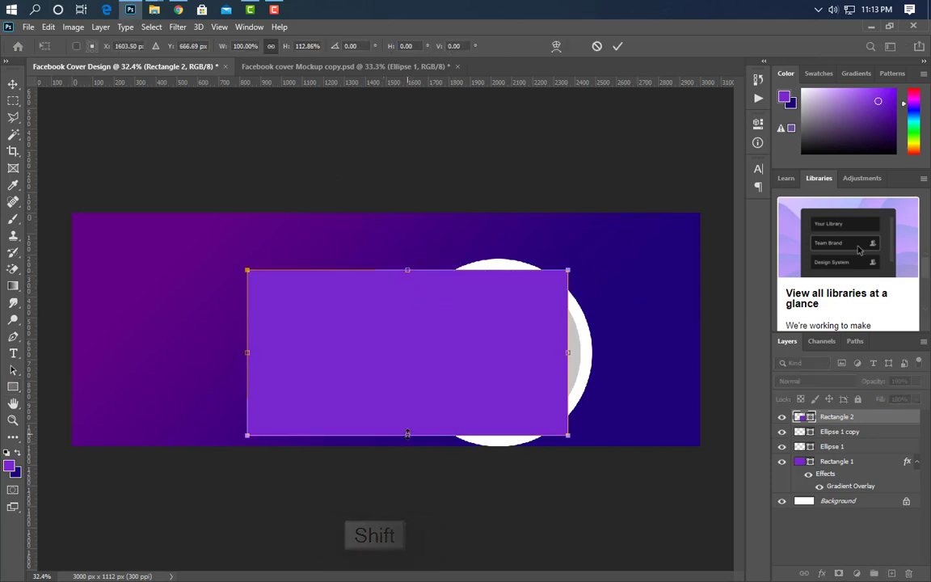
pyautogui.moveTo(407, 434); pyautogui.dragTo(407, 434)
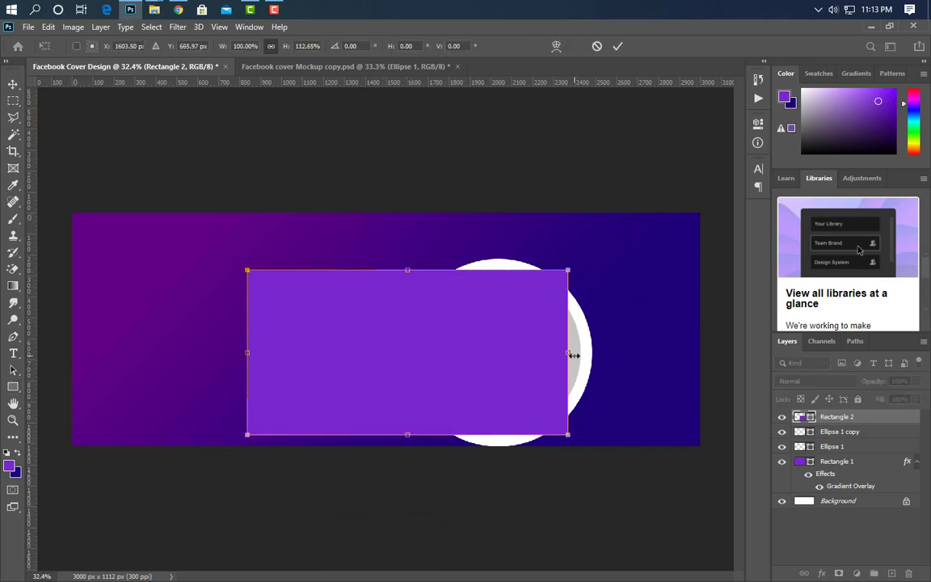
pyautogui.moveTo(573, 355); pyautogui.dragTo(507, 353)
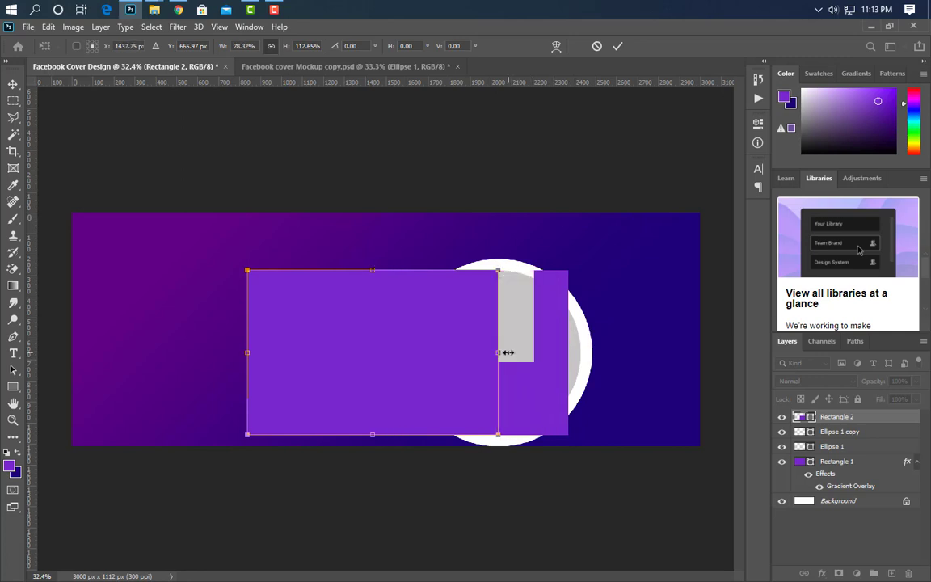
pyautogui.moveTo(247, 353); pyautogui.dragTo(211, 352)
pyautogui.click(619, 47)
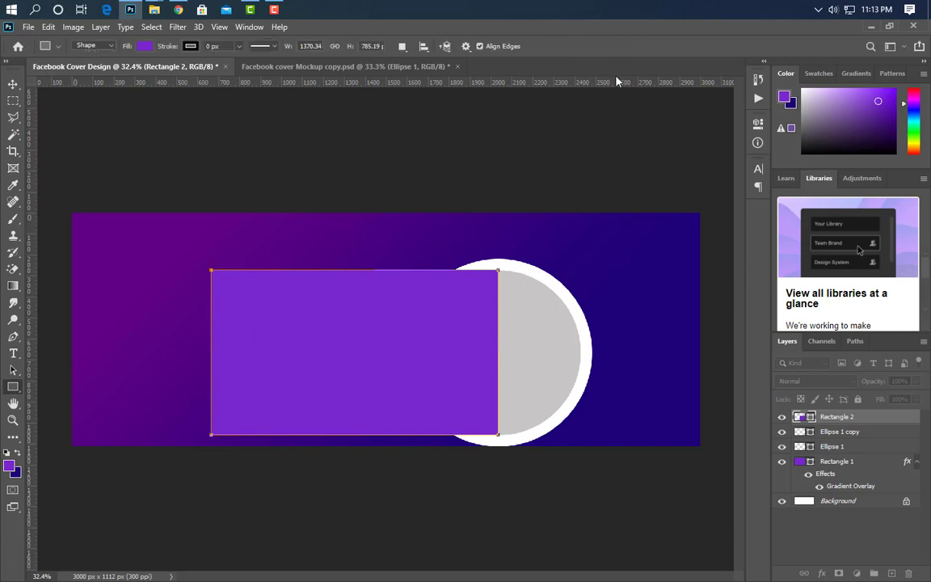
# Step: Recolour the new rectangle with the light grey sampled from the inner circle
pyautogui.doubleClick(811, 419)
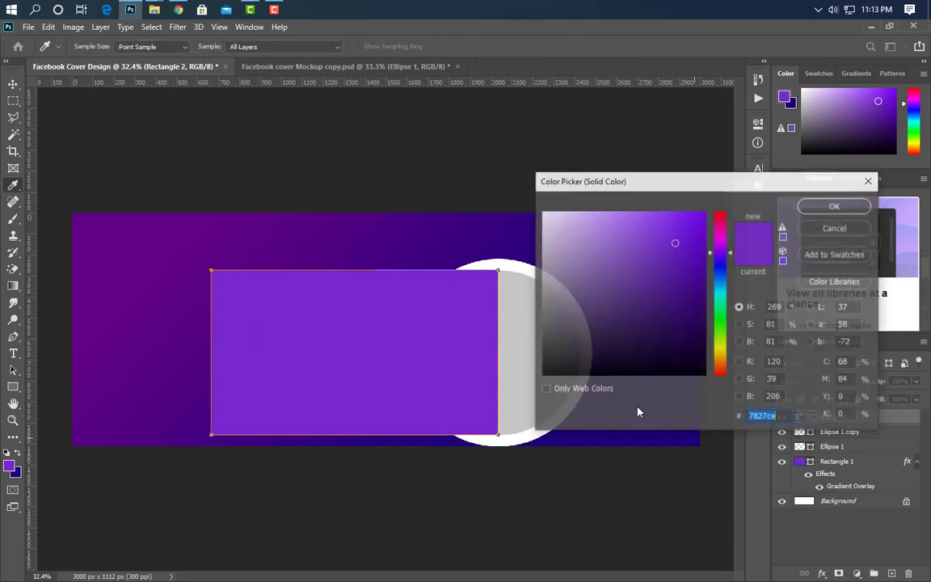
pyautogui.click(530, 307)
pyautogui.click(865, 207)
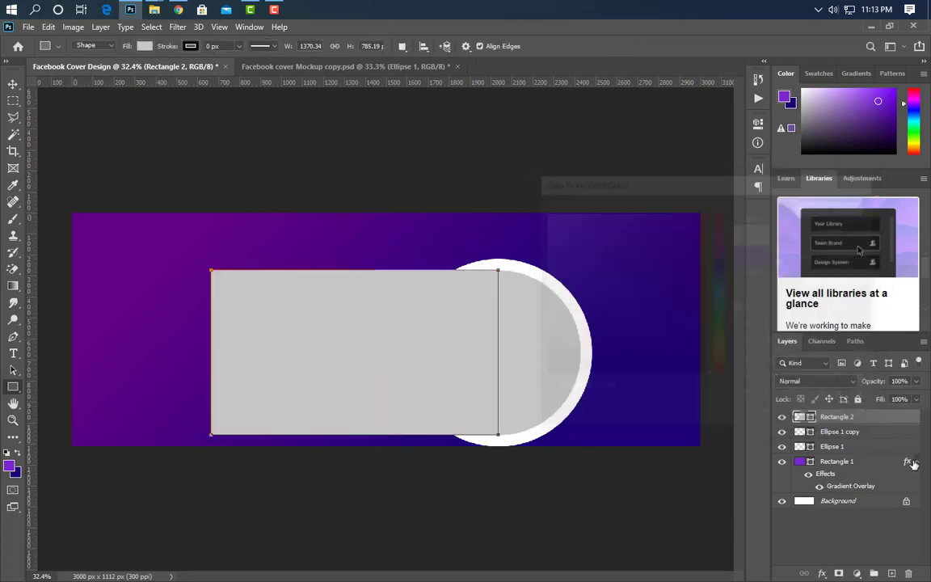
# Step: Group the grey rectangle with both circles
pyautogui.click(13, 84)
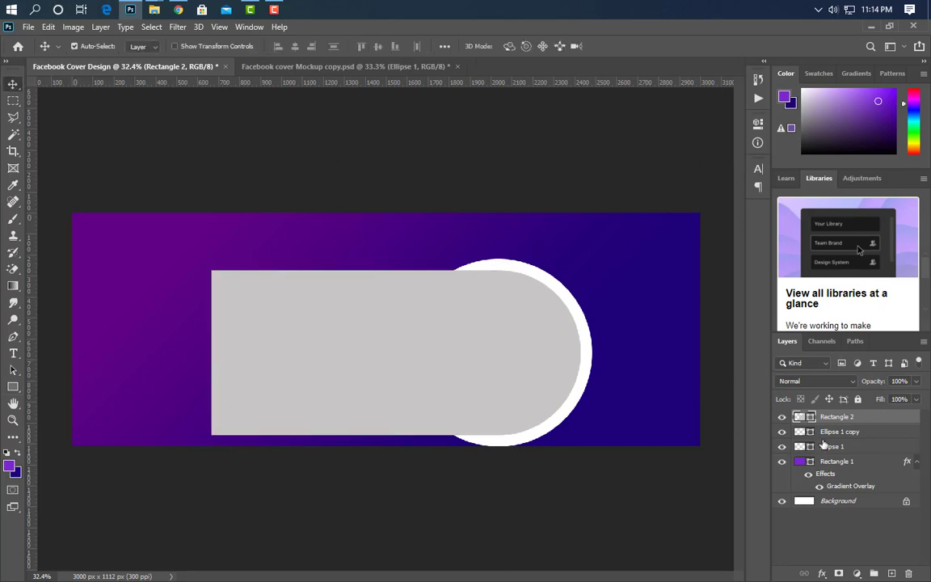
pyautogui.keyDown('ctrl'); pyautogui.click(826, 432); pyautogui.keyUp('ctrl')
pyautogui.keyDown('ctrl'); pyautogui.click(826, 446); pyautogui.keyUp('ctrl')
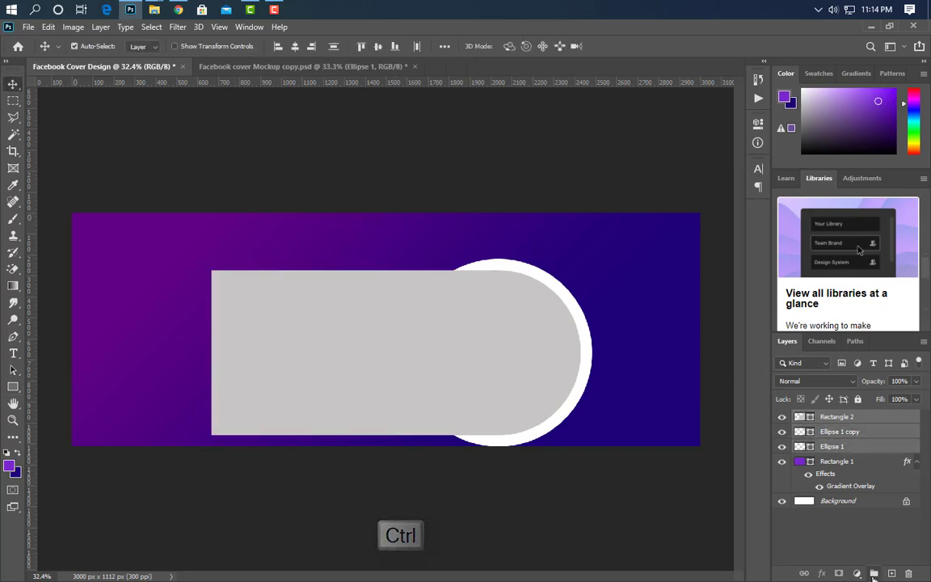
pyautogui.click(874, 573)
# Step: Rotate the group of shapes by 45° and flip it horizontally
pyautogui.hotkey('ctrl', 't')
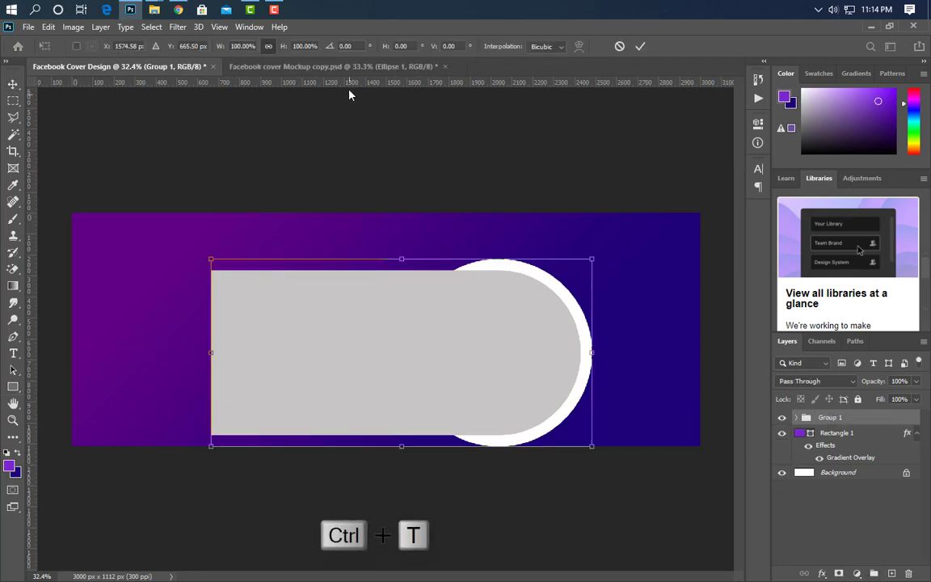
pyautogui.click(346, 46)
pyautogui.write('45')
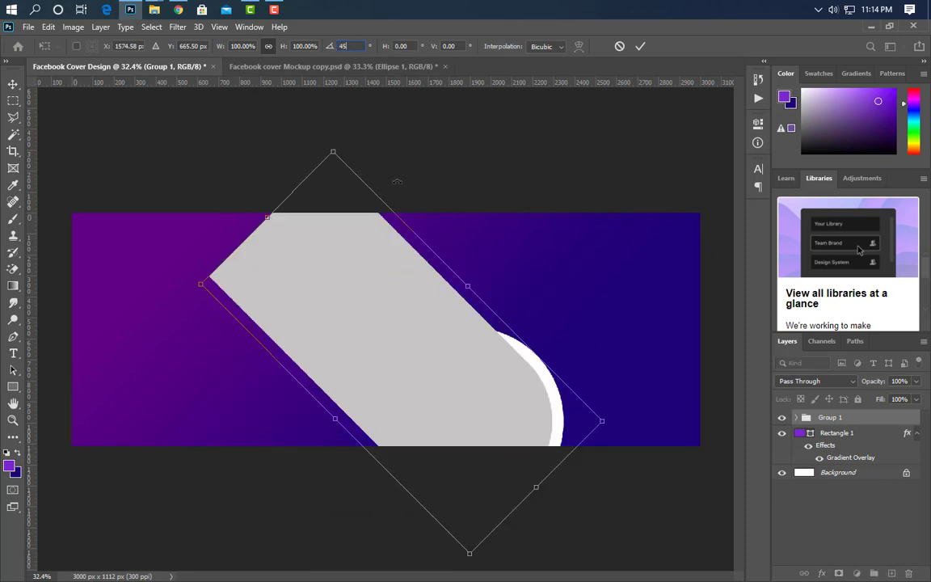
pyautogui.rightClick(418, 341)
pyautogui.click(482, 564)
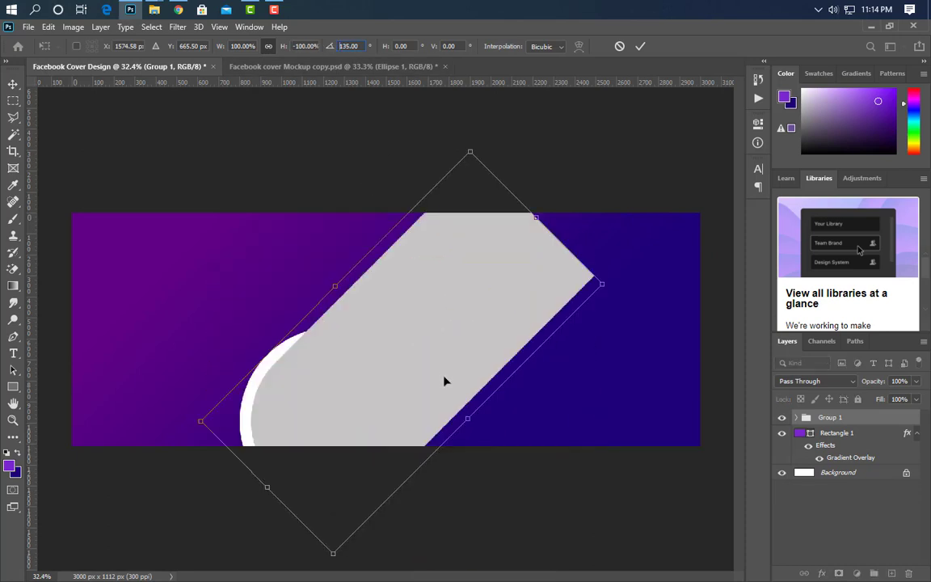
# Step: Place the rotated group at the cover's right end, with the white circle touching the bottom edge, and apply the transform
pyautogui.moveTo(443, 380); pyautogui.dragTo(647, 304)
pyautogui.press('Right')
pyautogui.press('Right')
pyautogui.press('Right')
pyautogui.press('Right')
pyautogui.press('Right')
pyautogui.press('Right')
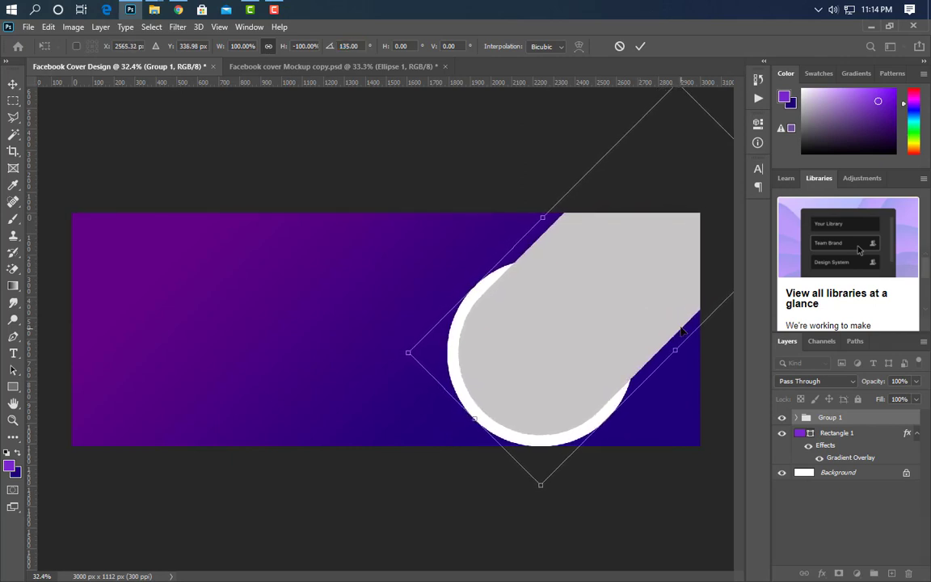
pyautogui.click(640, 47)
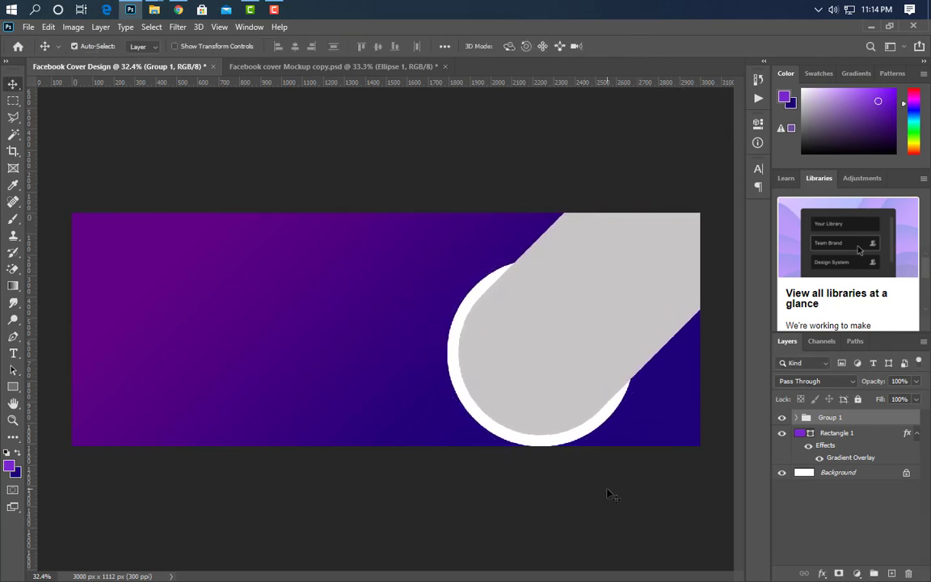
# Step: Convert the grey rectangle and the inner grey circle together into one smart object
pyautogui.click(584, 417)
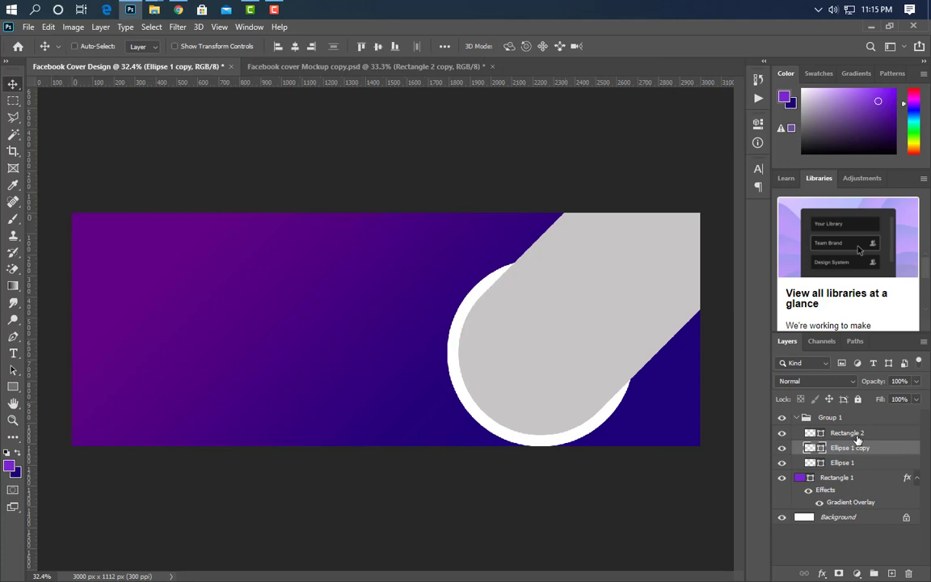
pyautogui.keyDown('shift'); pyautogui.click(871, 433); pyautogui.keyUp('shift')
pyautogui.rightClick(872, 434)
pyautogui.click(784, 214)
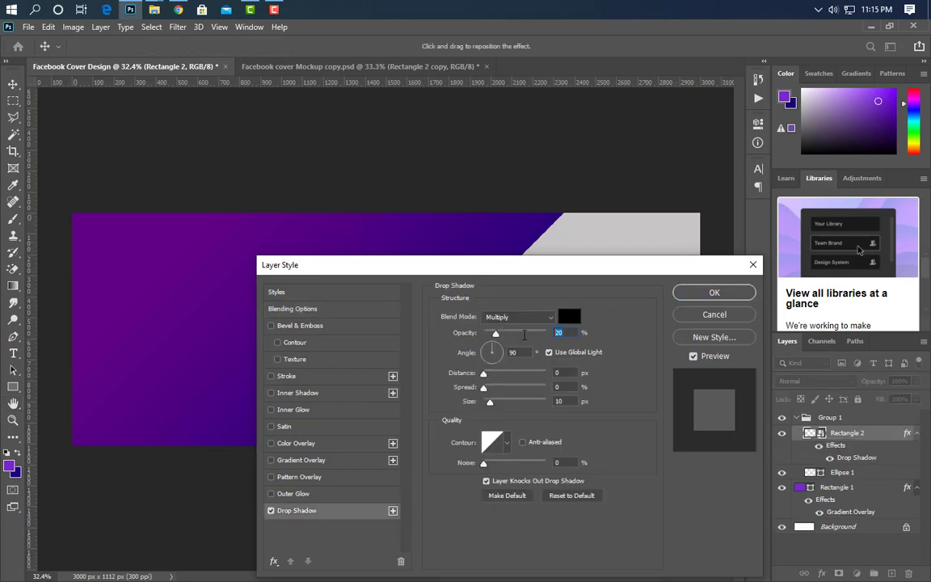
# Step: Set the combined grey shape's drop shadow to 60% opacity and 10% spread, with a larger size
pyautogui.write('60')
pyautogui.press('Tab')
pyautogui.press('Tab')
pyautogui.press('Tab')
pyautogui.write('10')
pyautogui.press('Tab')
pyautogui.write('8')
pyautogui.click(688, 291)
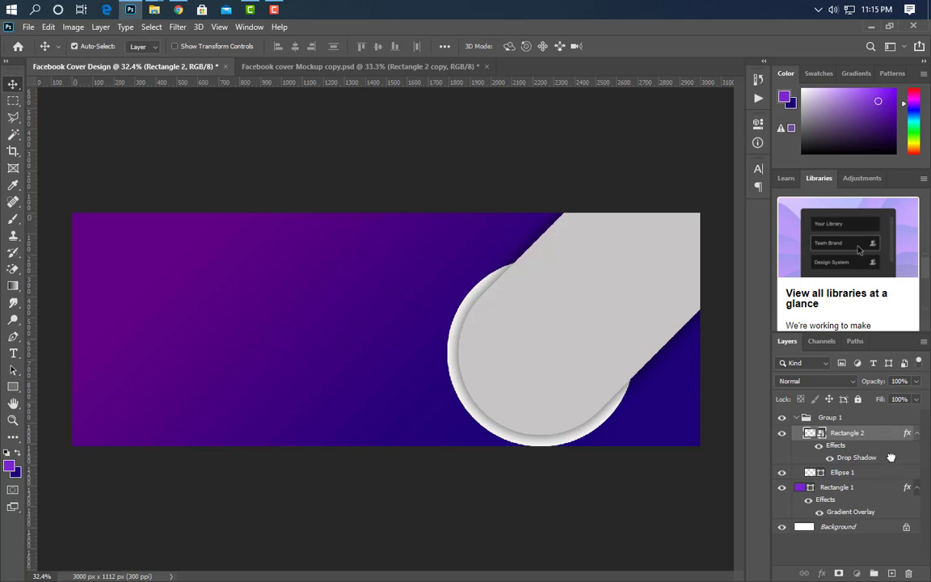
# Step: Duplicate the combined grey shape, remove the drop shadow from the copy, and give the lower original a white (ffffff) colour overlay
pyautogui.moveTo(891, 457); pyautogui.dragTo(892, 572)
pyautogui.moveTo(874, 460); pyautogui.dragTo(910, 571)
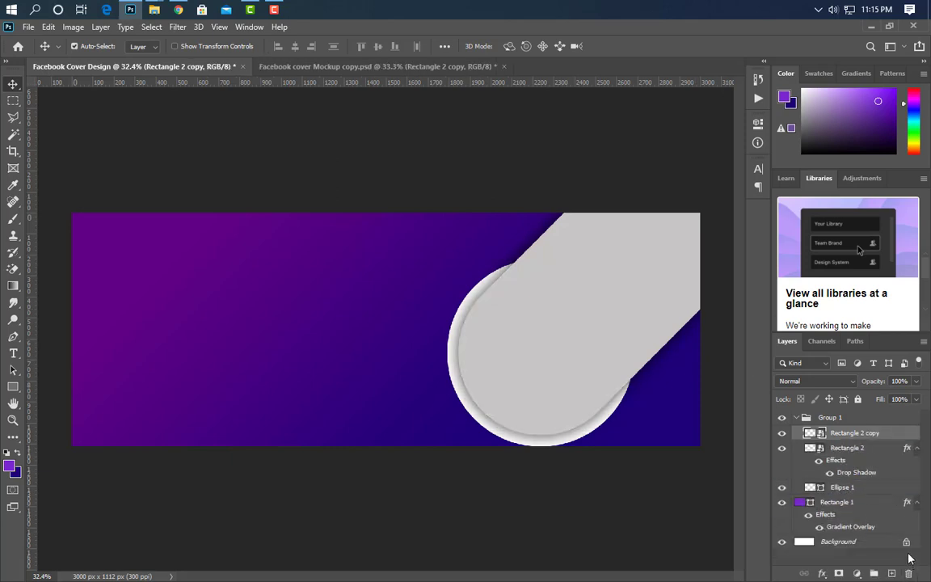
pyautogui.click(890, 453)
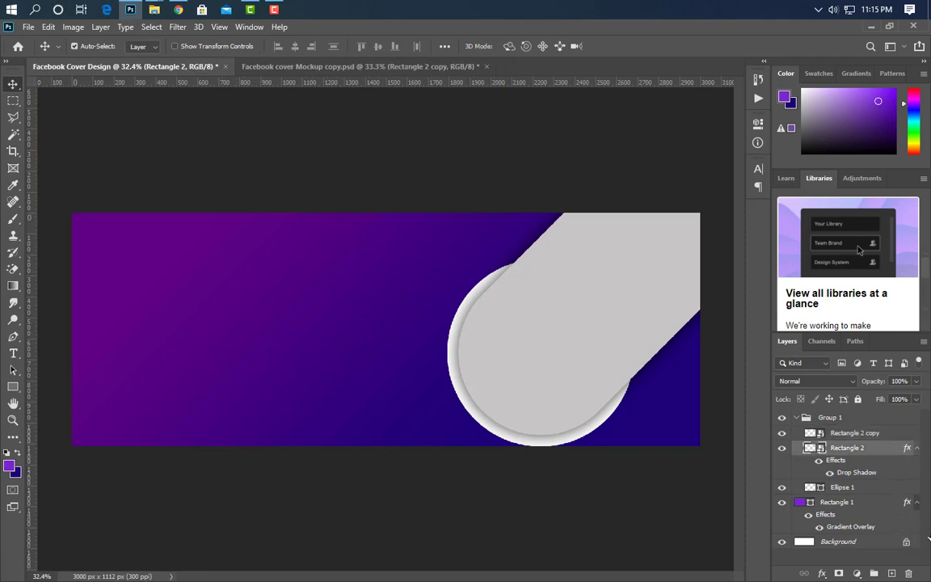
pyautogui.click(340, 444)
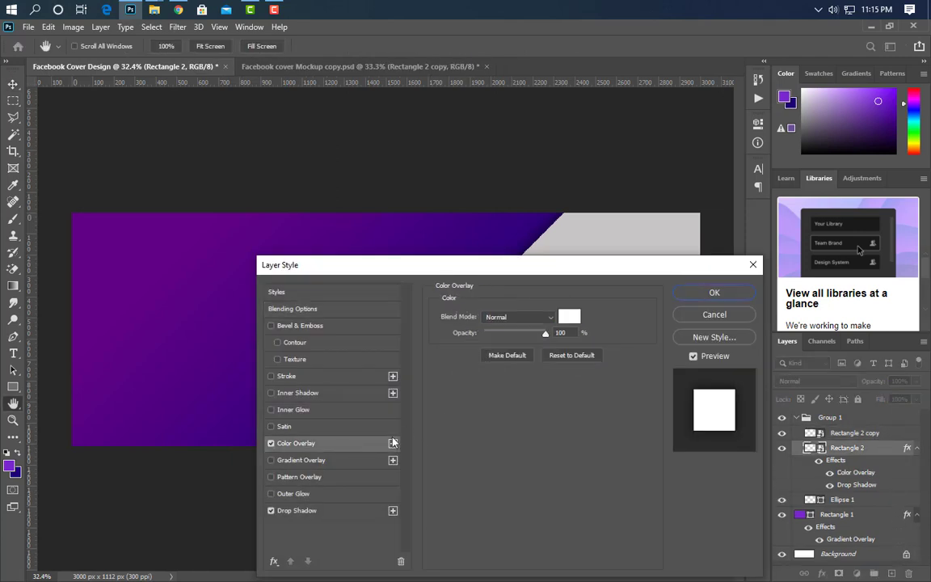
pyautogui.click(565, 316)
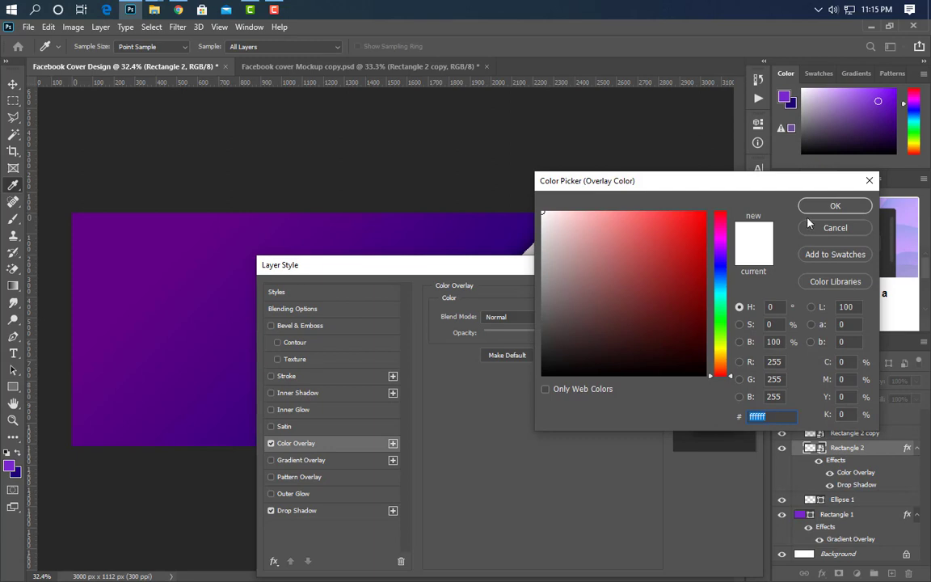
pyautogui.click(833, 206)
pyautogui.click(714, 293)
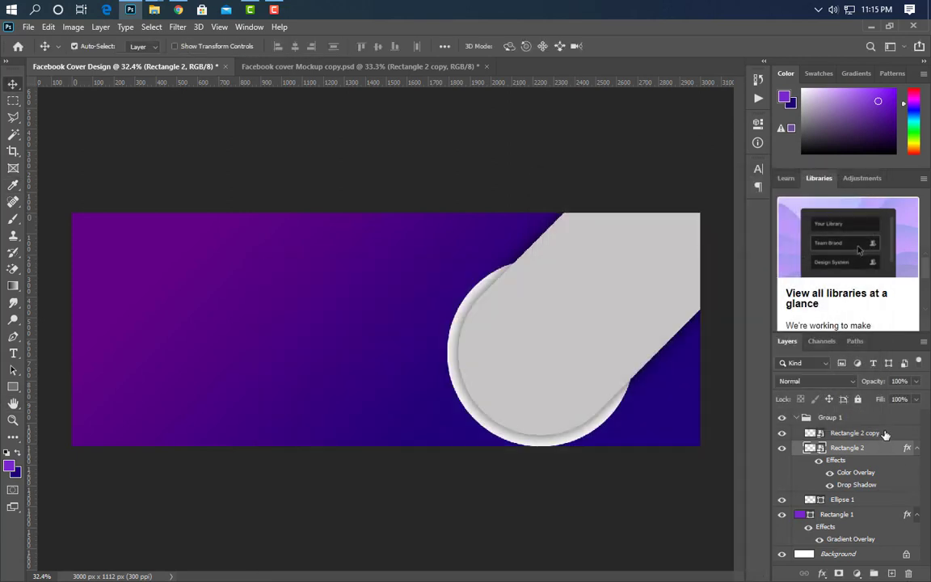
# Step: Scale the upper grey copy down to about 95.77% and move it back inside the white shape
pyautogui.click(886, 434)
pyautogui.hotkey('ctrl', 't')
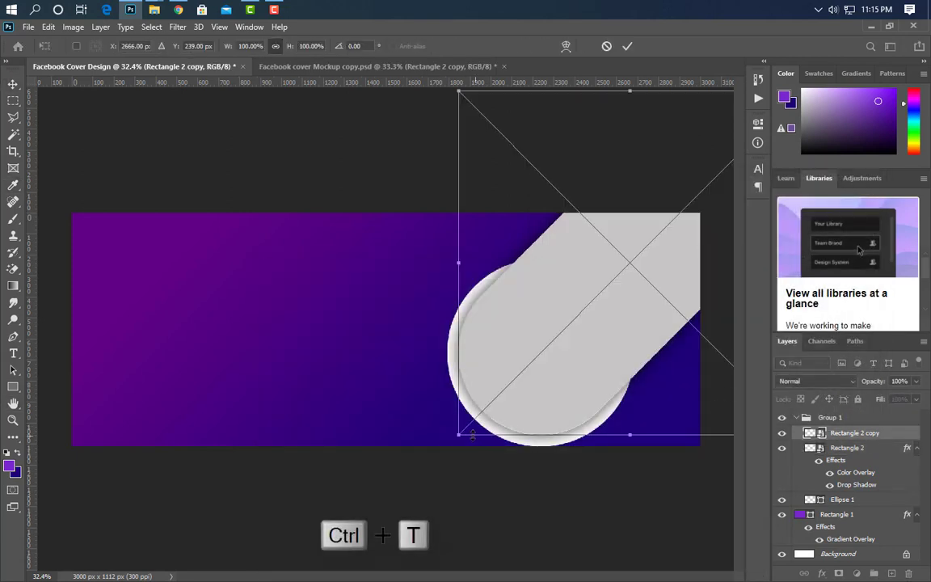
pyautogui.moveTo(472, 435)
pyautogui.mouseDown()
pyautogui.moveTo(490, 425)
pyautogui.moveTo(482, 432)
pyautogui.mouseUp()
pyautogui.moveTo(596, 342); pyautogui.dragTo(589, 354)
# Step: Nudge the scaled grey copy up and left until the white border around it is even, and apply the transform
pyautogui.press('Up')
pyautogui.press('Up')
pyautogui.press('Up')
pyautogui.press('Up')
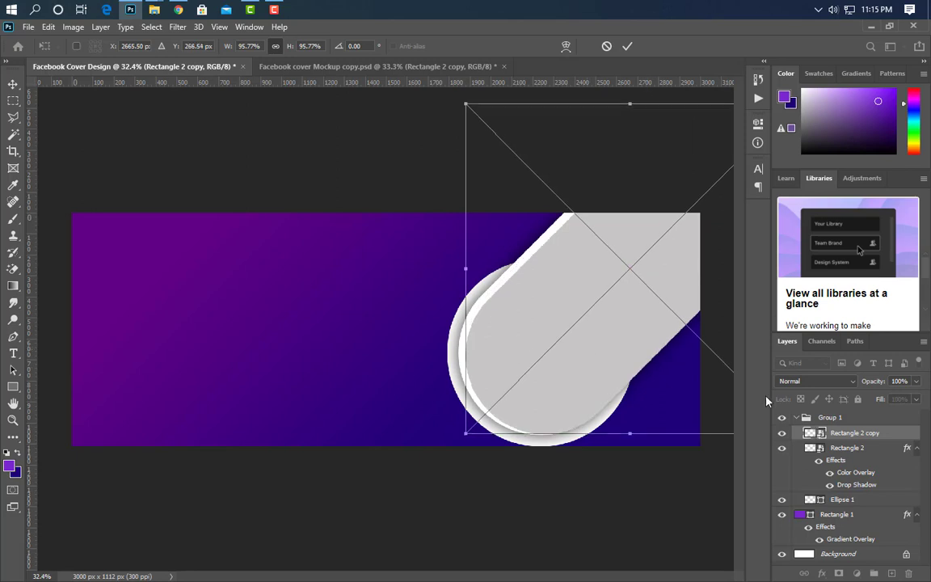
pyautogui.press('Left')
pyautogui.press('Left')
pyautogui.press('Left')
pyautogui.press('Left')
pyautogui.press('Left')
pyautogui.press('Up')
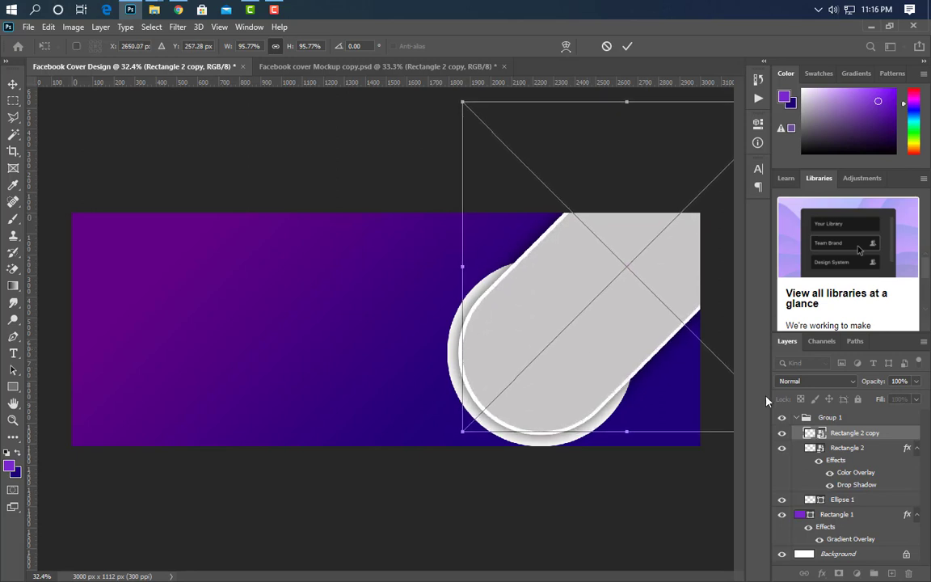
pyautogui.click(628, 47)
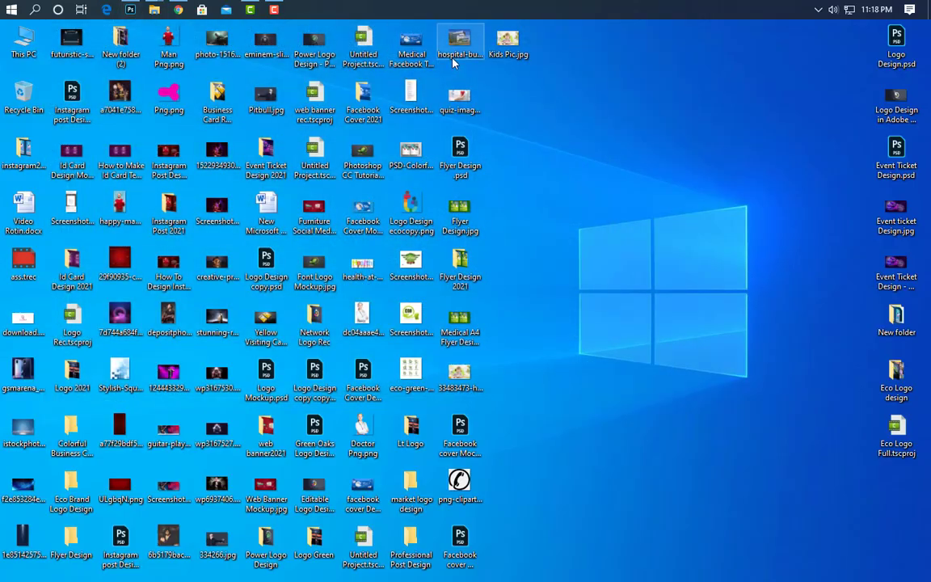
# Step: Place Kids Pic.jpg from the desktop over the grey shape in the Photoshop cover, scaled to about 61.61%
pyautogui.moveTo(508, 40); pyautogui.dragTo(130, 12)
pyautogui.moveTo(218, 68); pyautogui.dragTo(561, 321)
pyautogui.moveTo(476, 327); pyautogui.dragTo(650, 330)
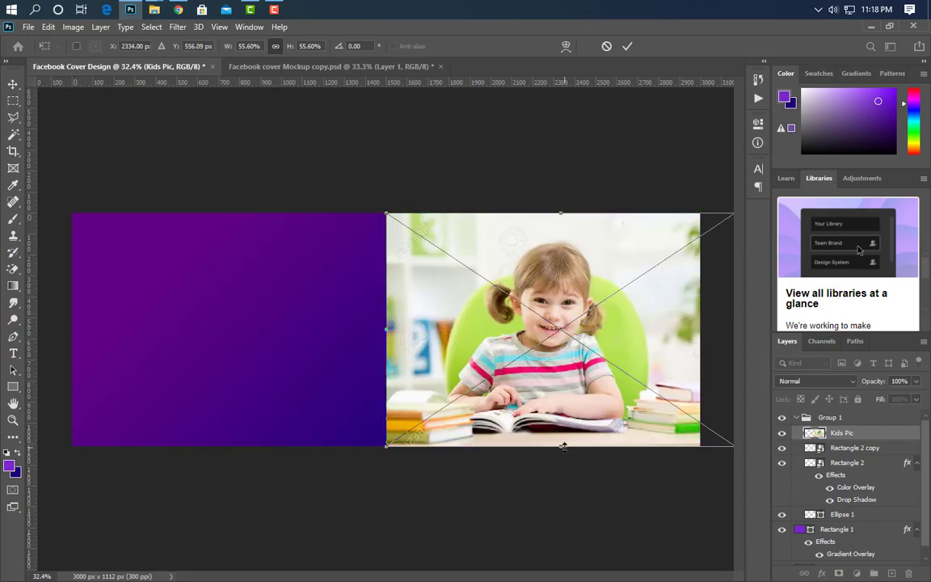
pyautogui.moveTo(563, 446); pyautogui.dragTo(564, 466)
pyautogui.moveTo(572, 415); pyautogui.dragTo(588, 386)
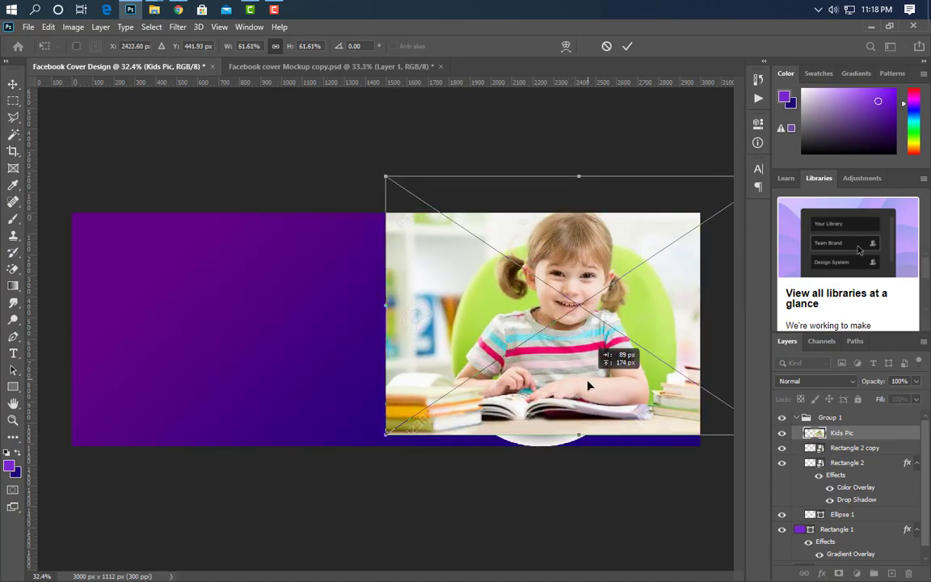
pyautogui.click(627, 47)
# Step: Clip the child photo to the grey shape below it and shift the photo slightly right within the frame
pyautogui.rightClick(873, 434)
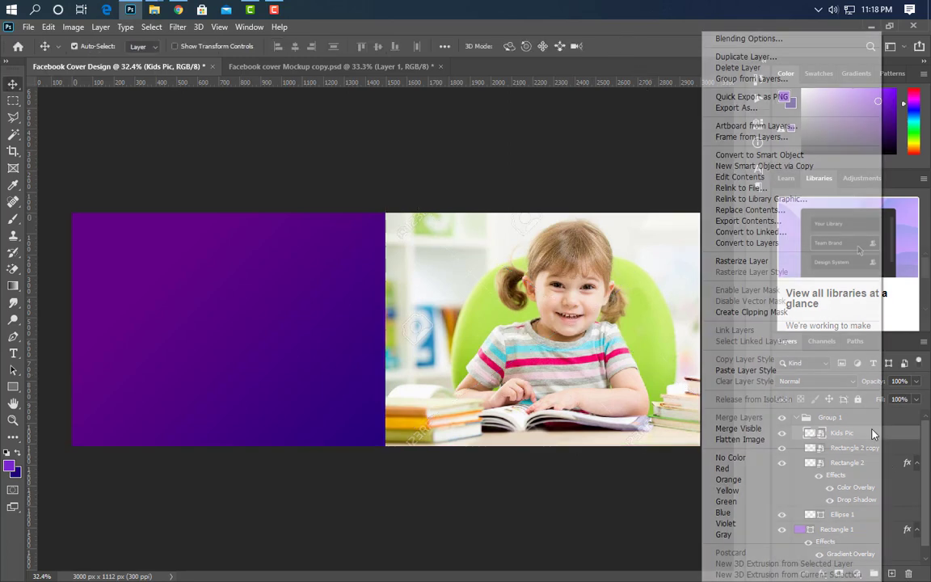
pyautogui.click(748, 312)
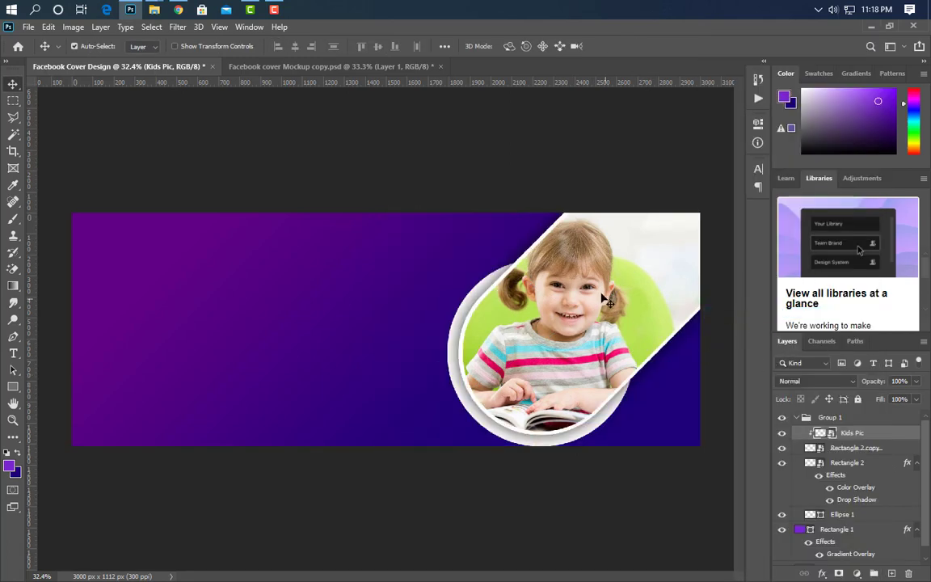
pyautogui.moveTo(598, 293); pyautogui.dragTo(620, 304)
# Step: Scale the clipped photo to about 59.51% and nudge it down and right to fill the frame
pyautogui.hotkey('ctrl', 't')
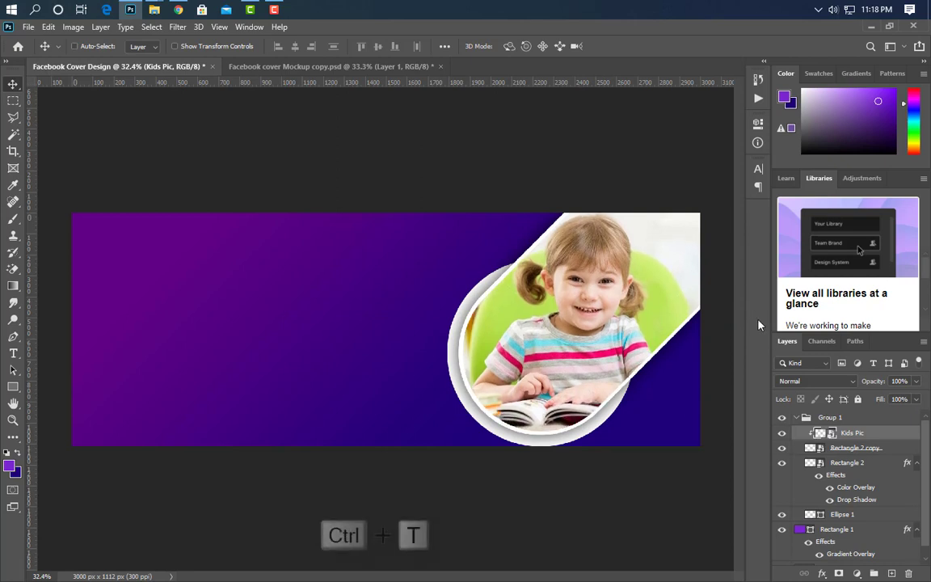
pyautogui.moveTo(622, 441); pyautogui.dragTo(606, 434)
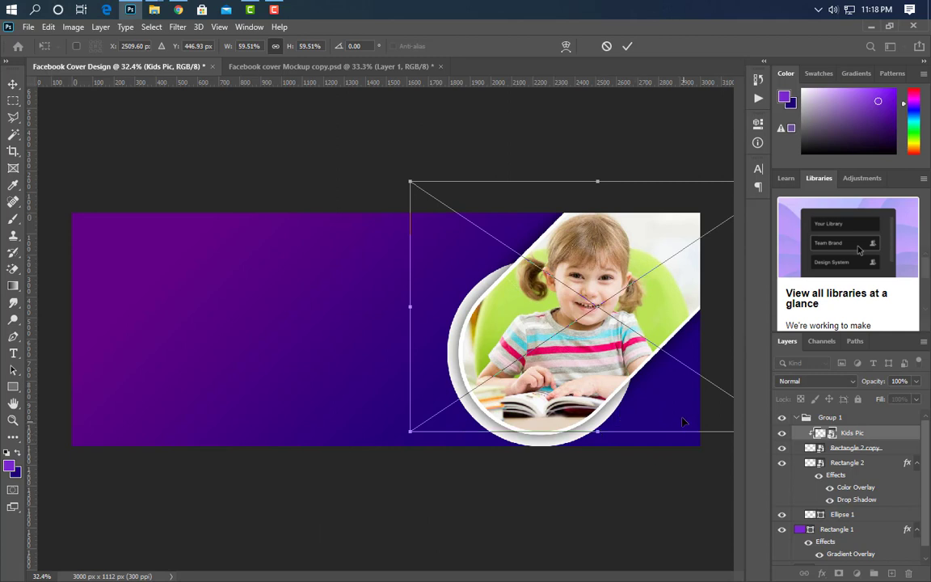
pyautogui.press('Down')
pyautogui.press('Down')
pyautogui.press('Right')
pyautogui.press('Right')
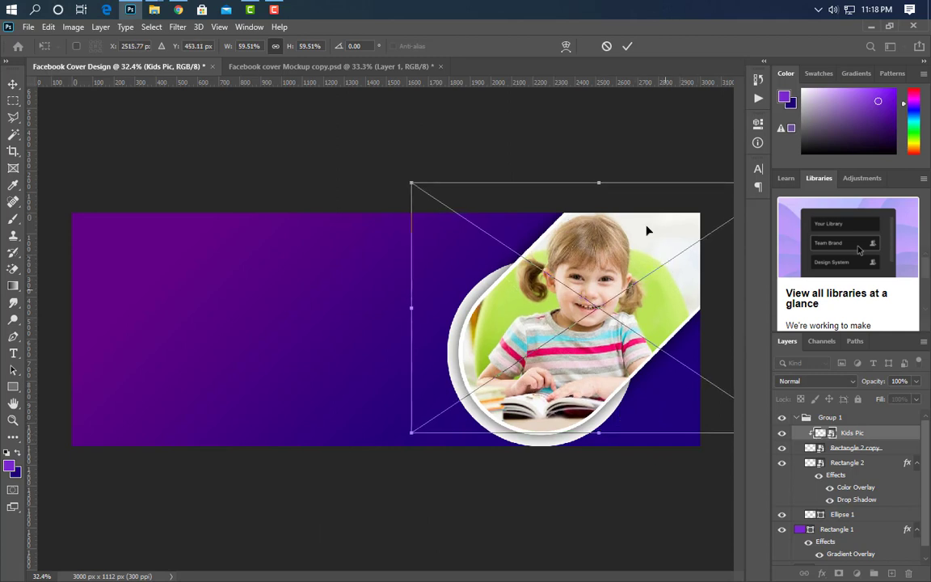
pyautogui.click(628, 46)
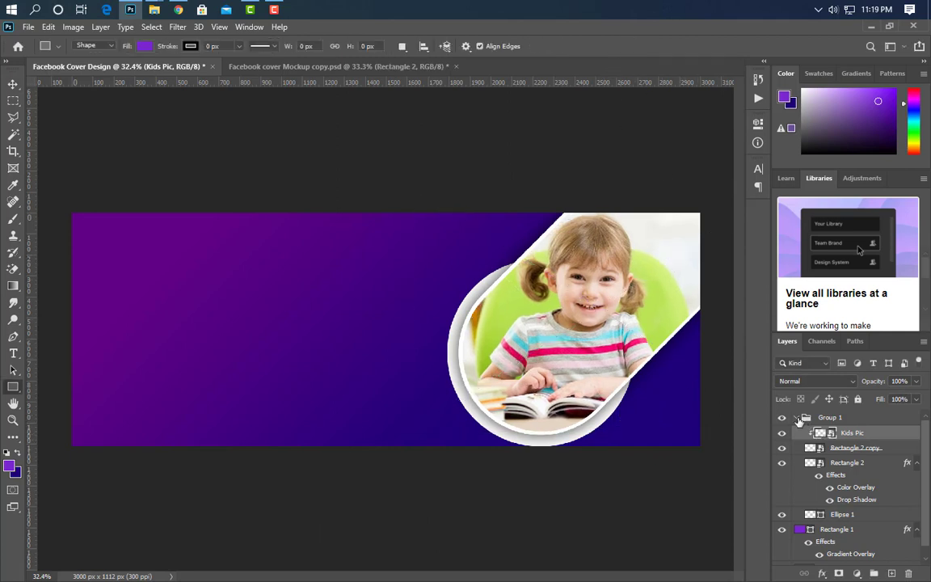
# Step: Draw a vertical purple rectangle about 353 × 1680 px on a new layer above the collapsed photo group
pyautogui.click(798, 418)
pyautogui.click(822, 419)
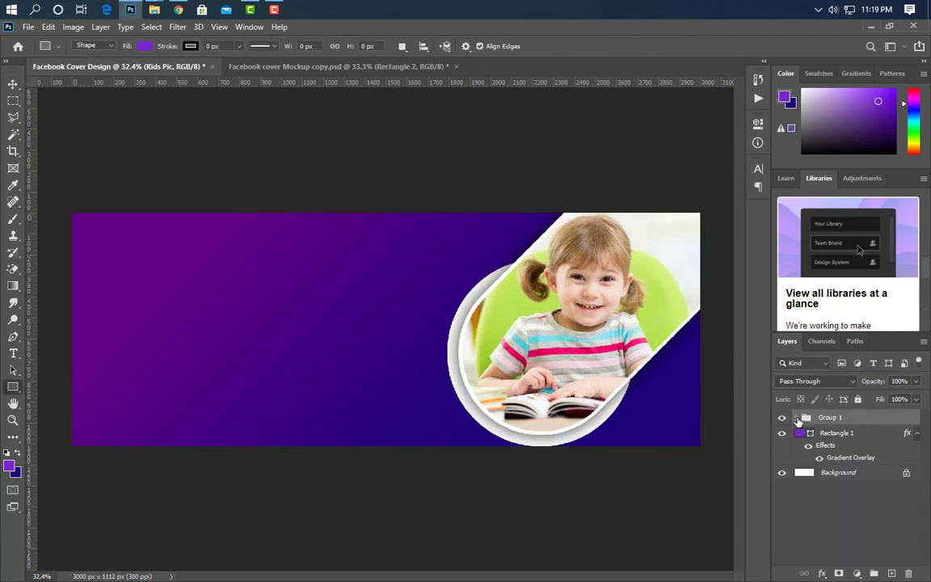
pyautogui.click(893, 573)
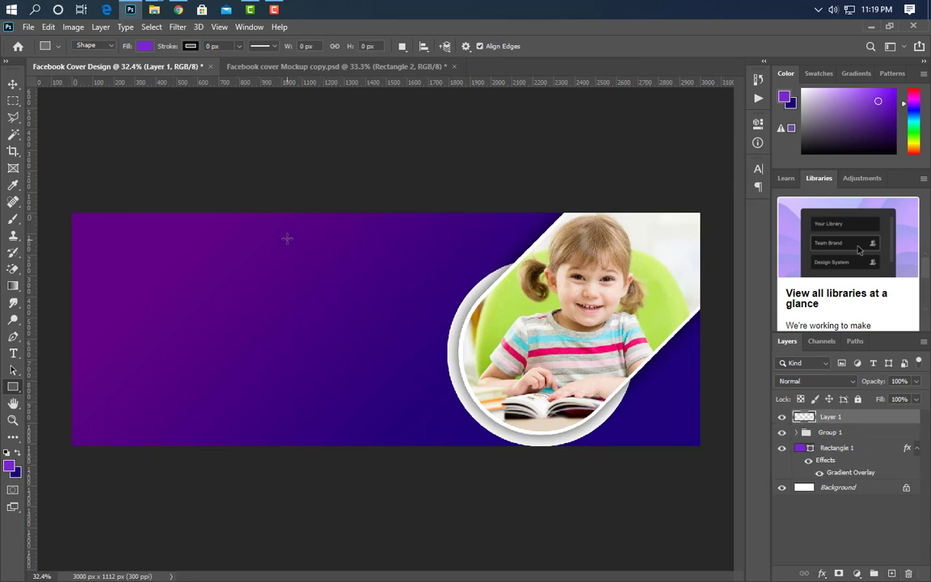
pyautogui.moveTo(264, 142); pyautogui.dragTo(339, 494)
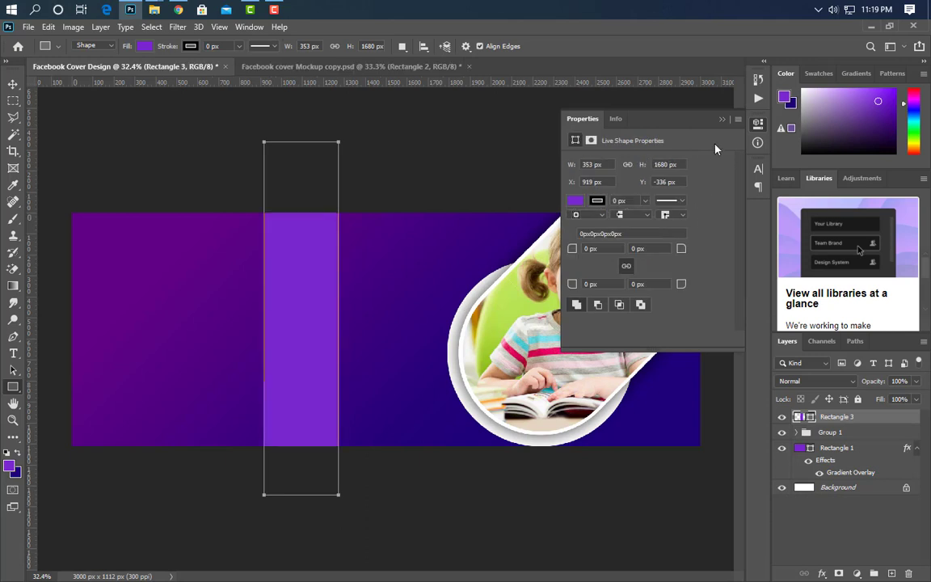
# Step: Rotate the purple rectangle 45° and move it diagonally over the photo frame's lower-right edge, converting it to a regular path
pyautogui.hotkey('ctrl', 't')
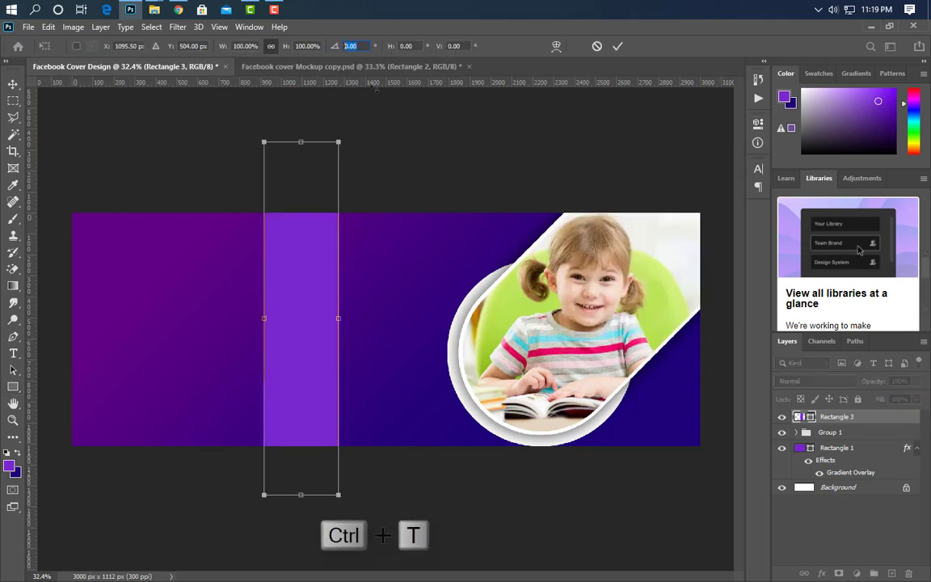
pyautogui.write('45')
pyautogui.press('Return')
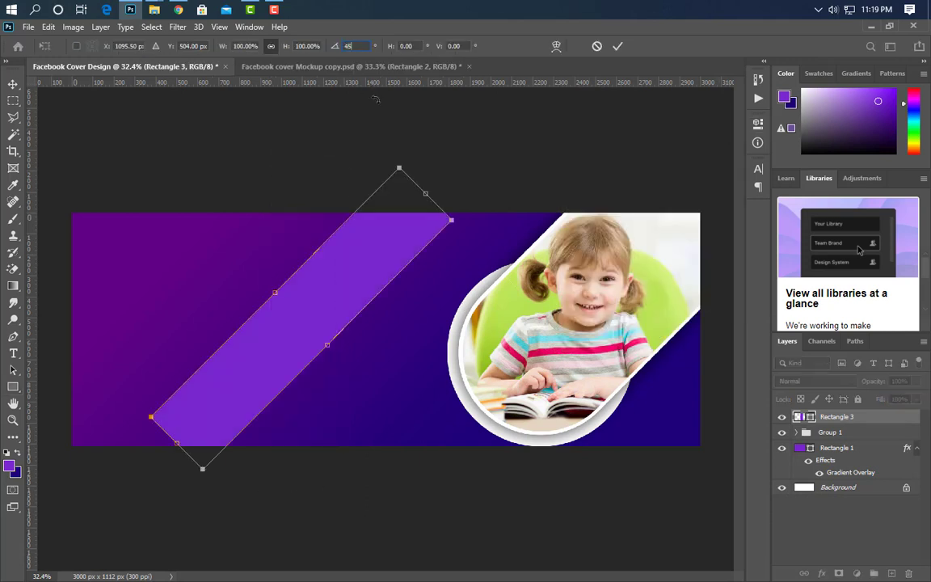
pyautogui.moveTo(326, 310); pyautogui.dragTo(653, 376)
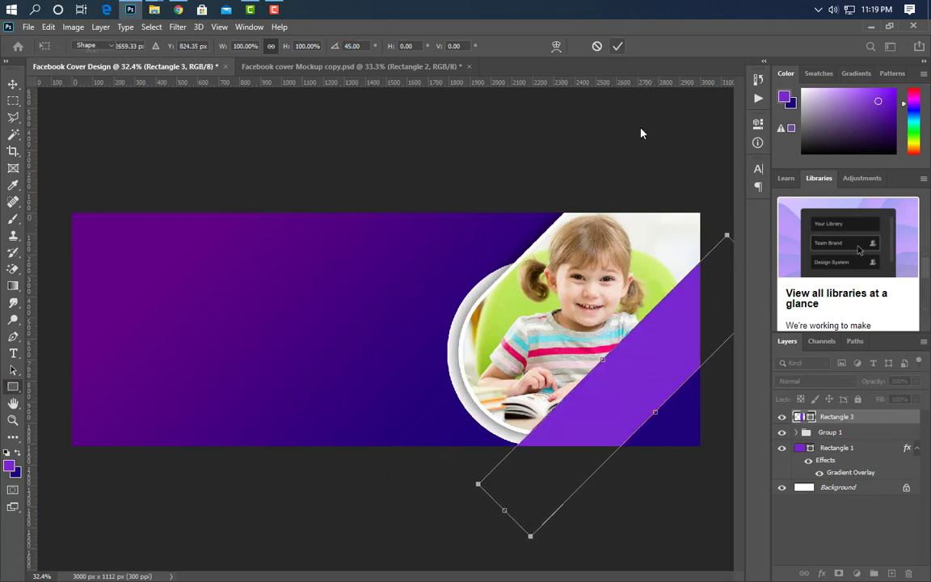
pyautogui.press('Return')
pyautogui.click(425, 237)
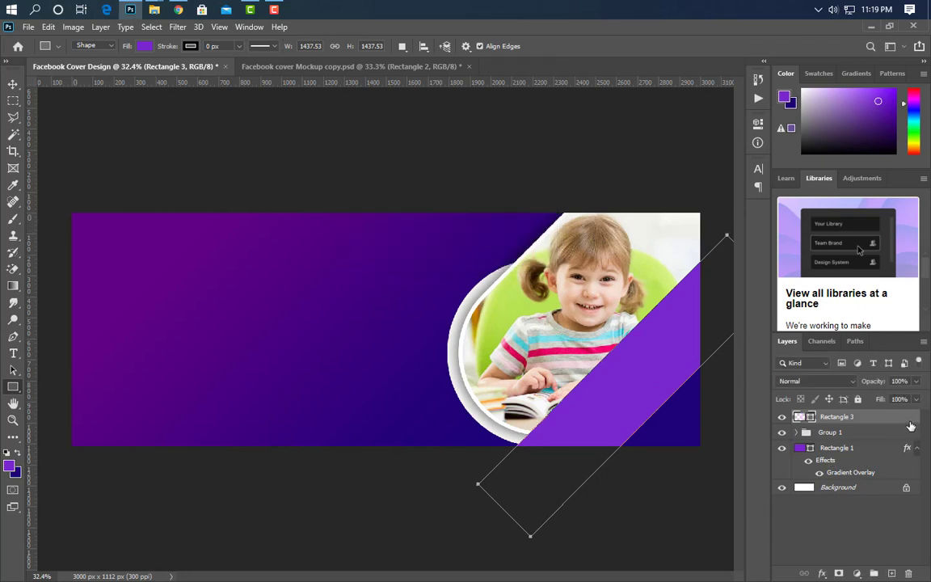
# Step: Collapse the background rectangle's effects and move the purple stripe's layer beneath the photo group
pyautogui.click(918, 449)
pyautogui.moveTo(841, 416); pyautogui.dragTo(892, 447)
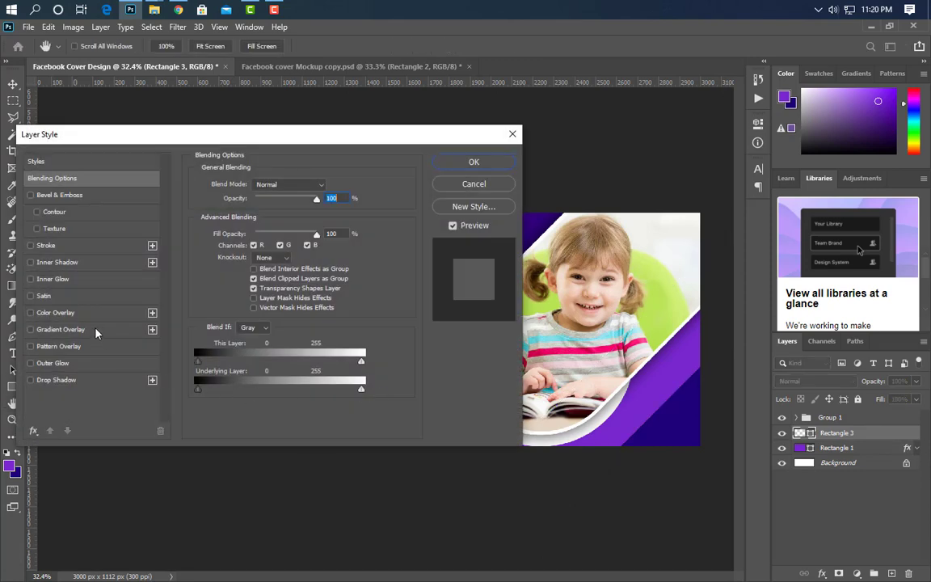
# Step: Add a gradient overlay to the purple stripe beside the photo and change the gradient's end stop to white
pyautogui.click(95, 331)
pyautogui.click(285, 216)
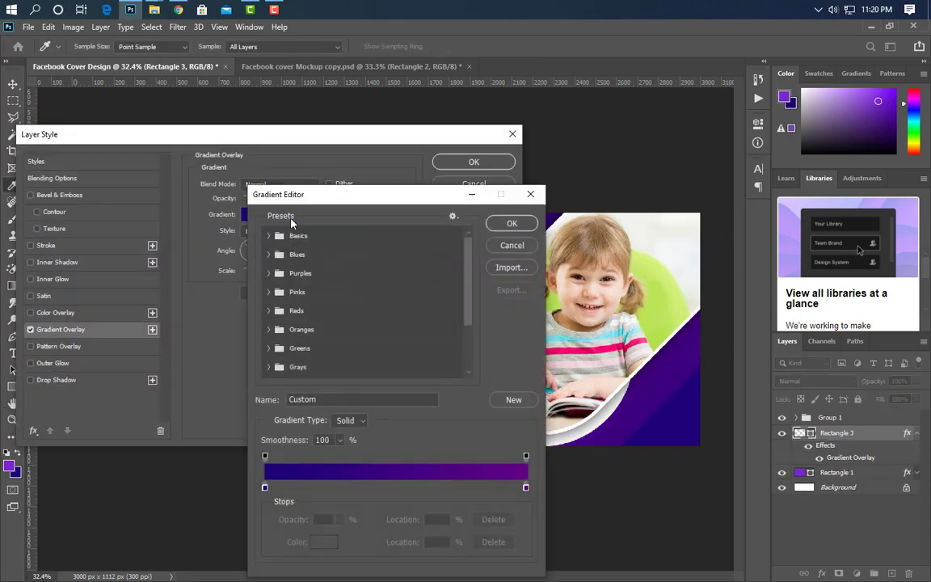
pyautogui.click(527, 487)
pyautogui.doubleClick(526, 487)
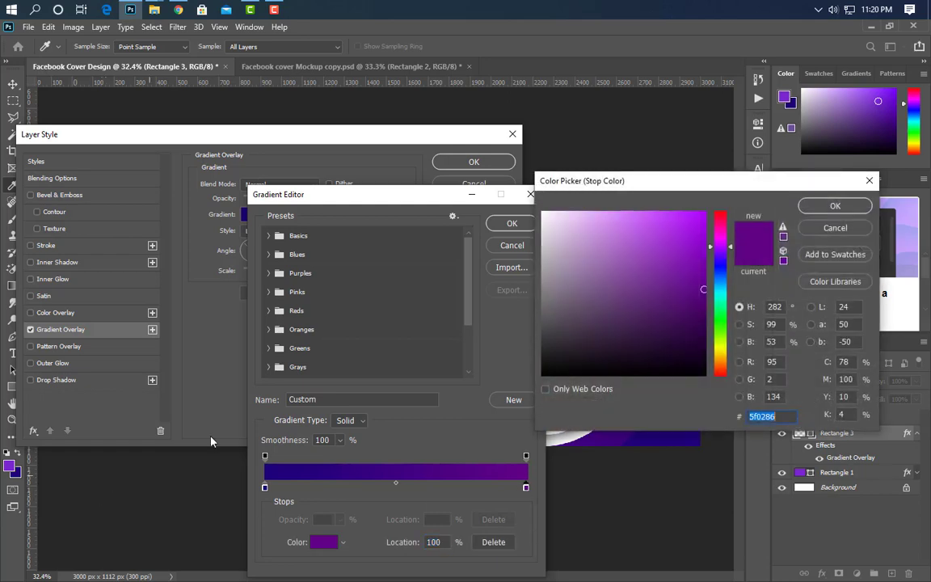
pyautogui.click(542, 213)
pyautogui.click(832, 206)
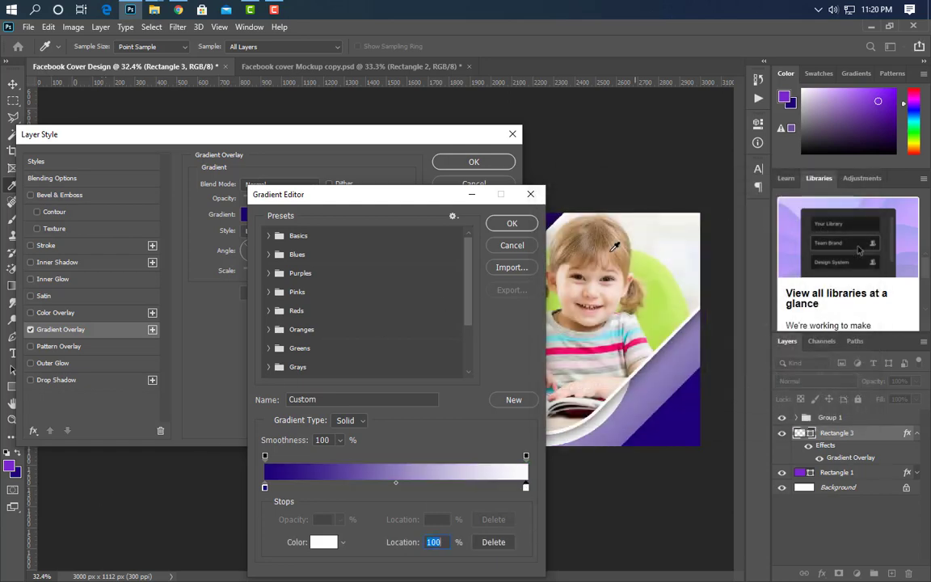
pyautogui.click(512, 224)
# Step: Set the stripe's gradient scale to 50% and angle to 45°, and shift the gradient so white fades in toward the upper-right end
pyautogui.click(348, 272)
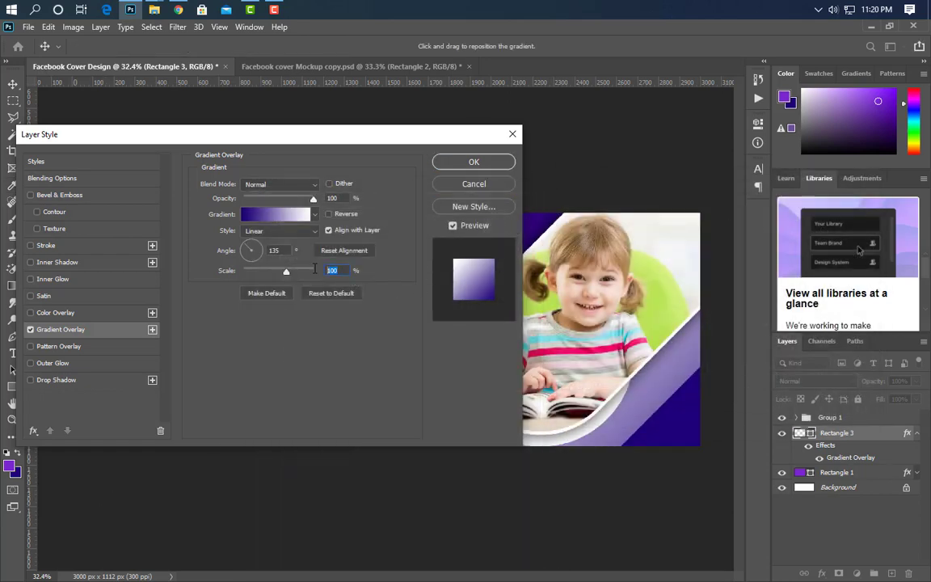
pyautogui.write('50')
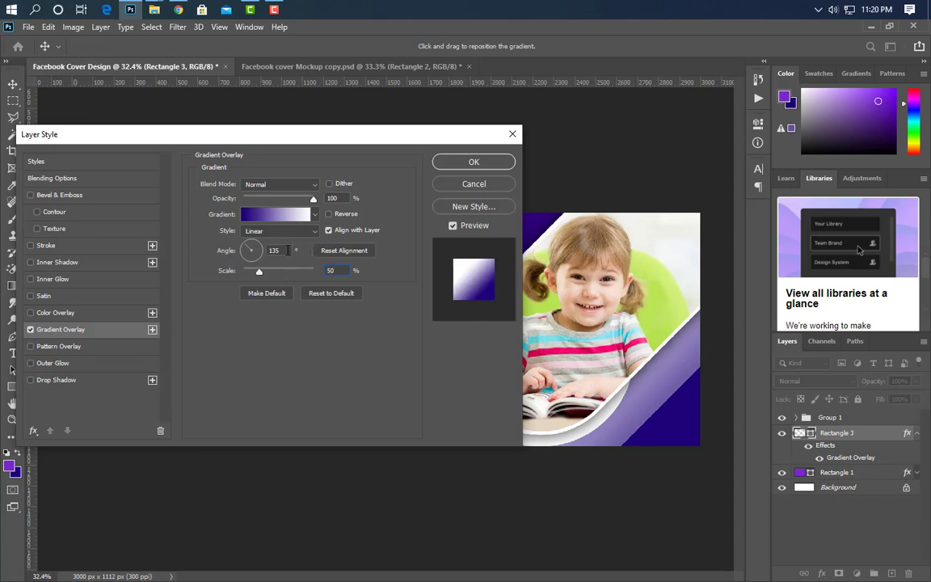
pyautogui.write('45')
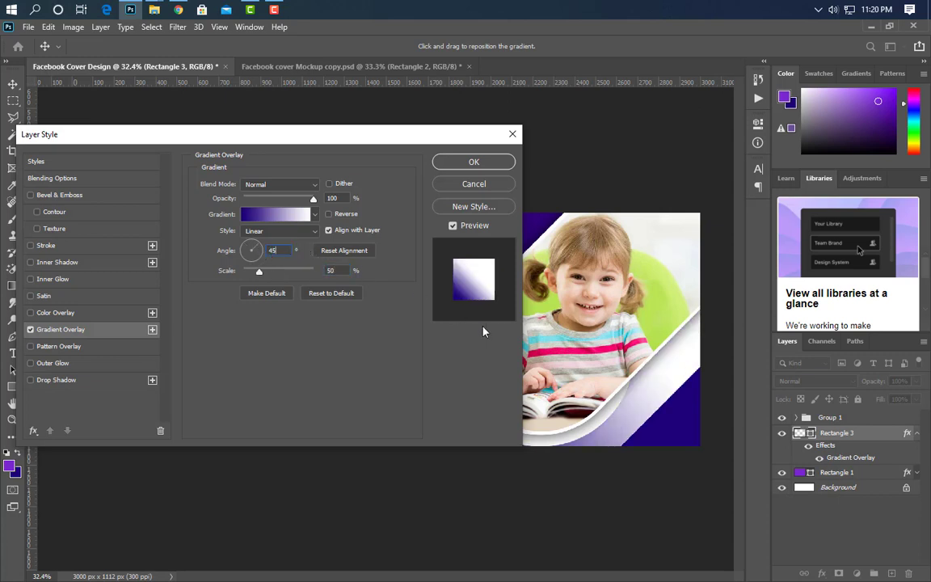
pyautogui.moveTo(686, 369)
pyautogui.mouseDown()
pyautogui.moveTo(665, 383)
pyautogui.moveTo(693, 364)
pyautogui.mouseUp()
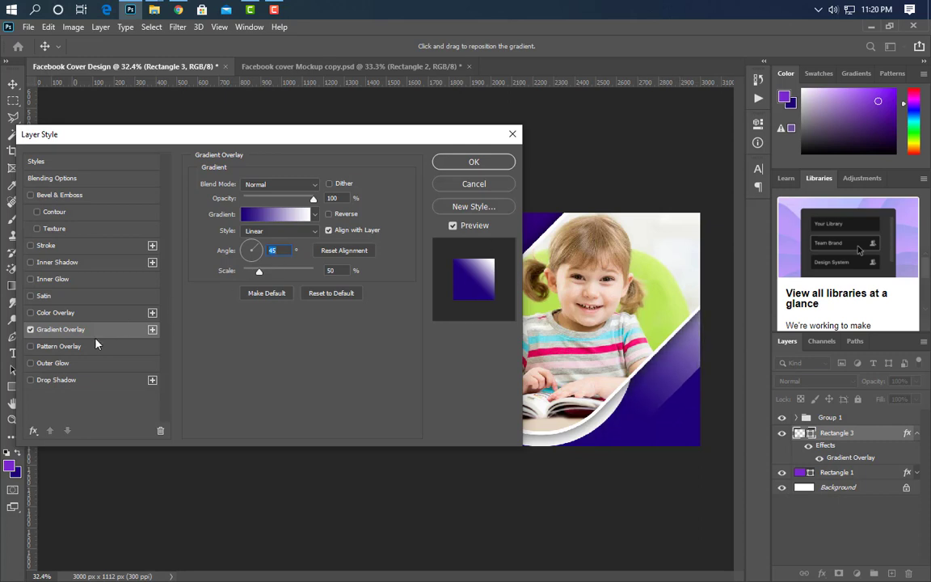
# Step: Add a drop shadow to the stripe with 80% opacity, 0% spread and 100 px size, and apply the layer style
pyautogui.click(78, 383)
pyautogui.moveTo(323, 202); pyautogui.dragTo(300, 203)
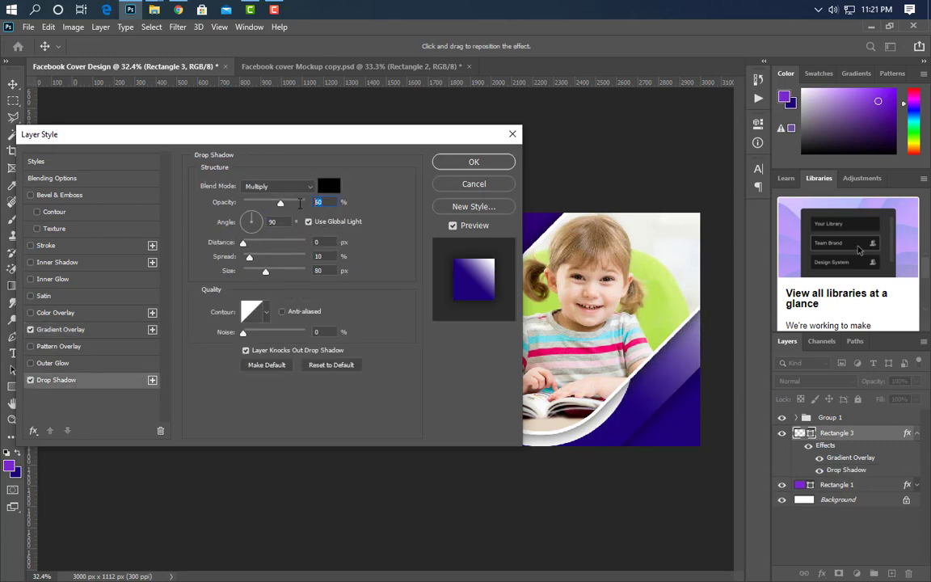
pyautogui.write('80')
pyautogui.moveTo(320, 256); pyautogui.dragTo(298, 251)
pyautogui.write('0')
pyautogui.press('Tab')
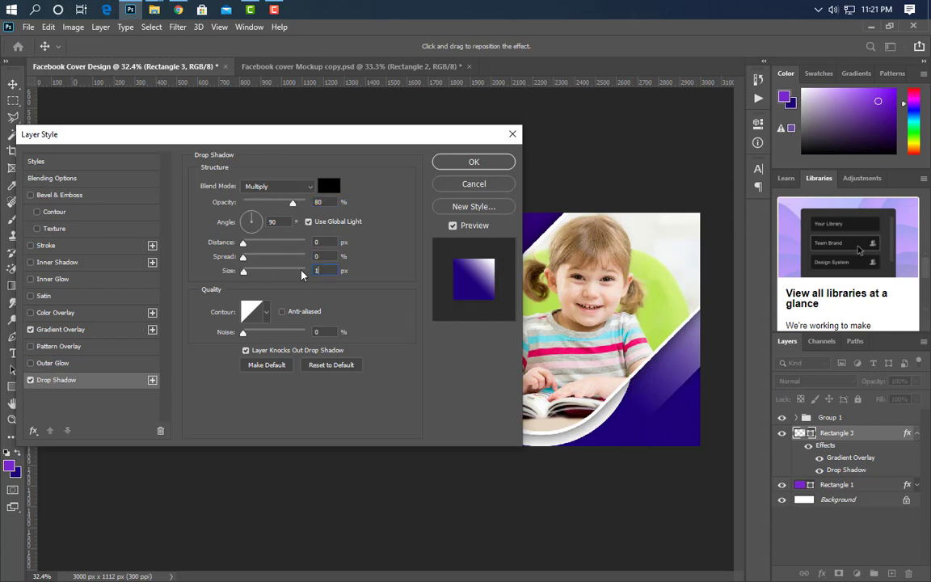
pyautogui.write('100')
pyautogui.click(474, 162)
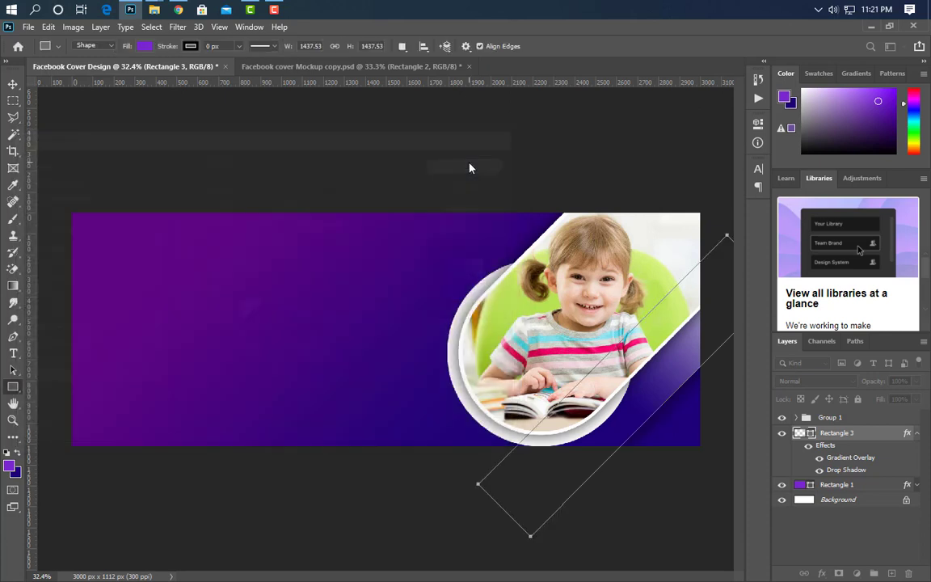
# Step: Duplicate the stripe layer, collapse both stripes' effects, and move the copy across the cover's upper-left corner
pyautogui.click(13, 83)
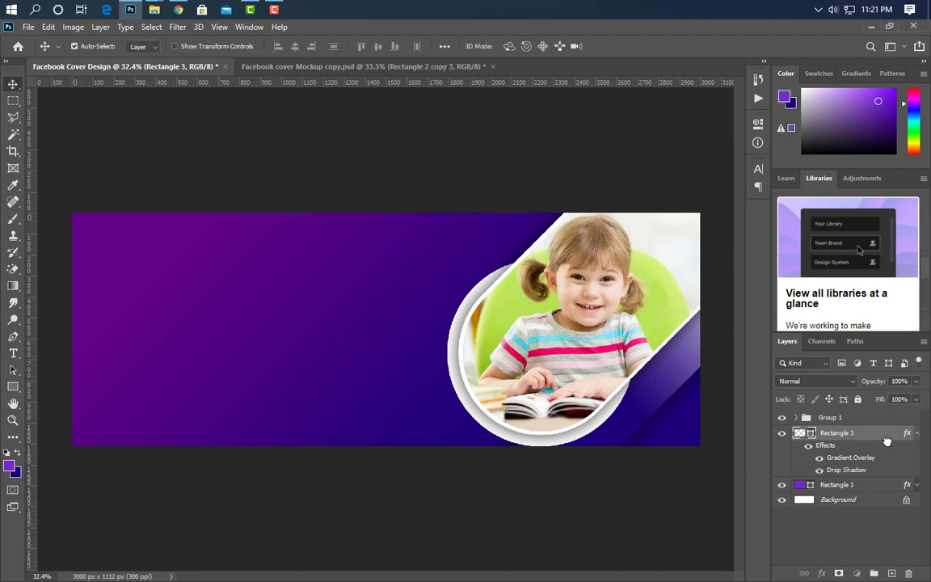
pyautogui.moveTo(887, 440); pyautogui.dragTo(892, 573)
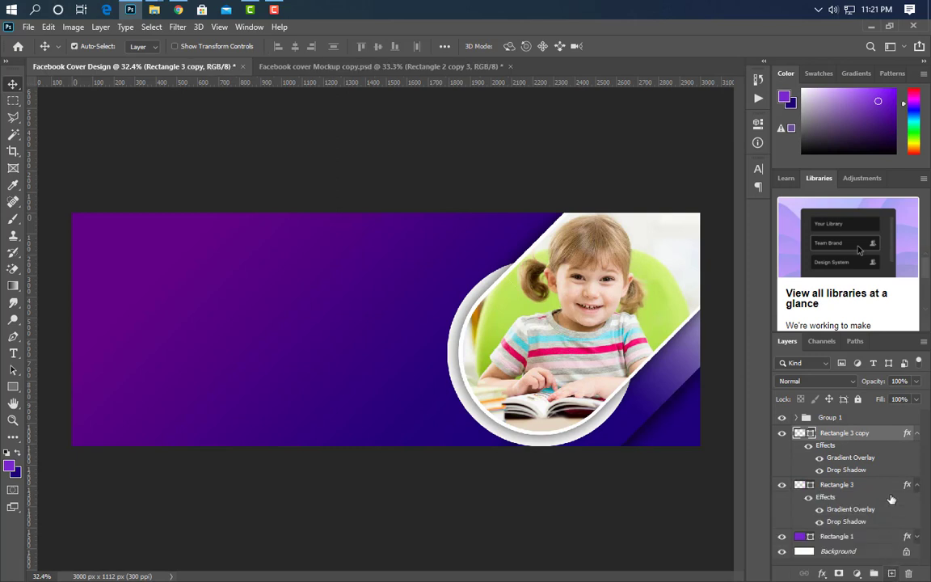
pyautogui.click(917, 433)
pyautogui.click(918, 449)
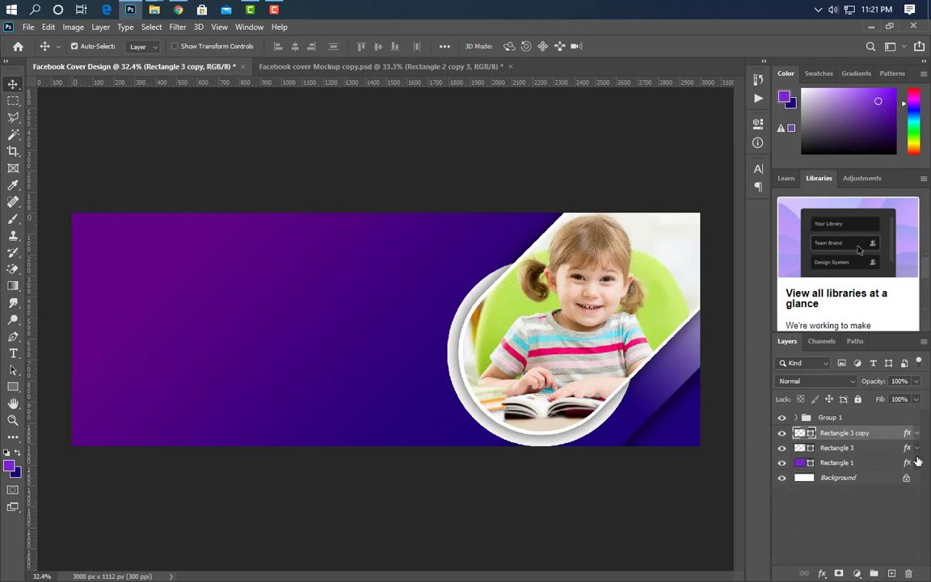
pyautogui.hotkey('ctrl', 't')
pyautogui.moveTo(608, 387); pyautogui.dragTo(176, 279)
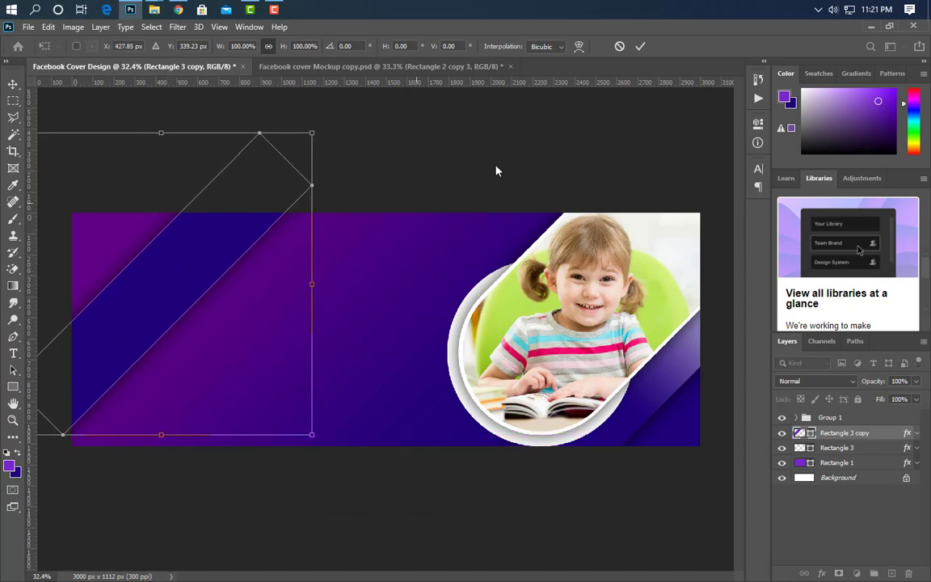
pyautogui.click(640, 46)
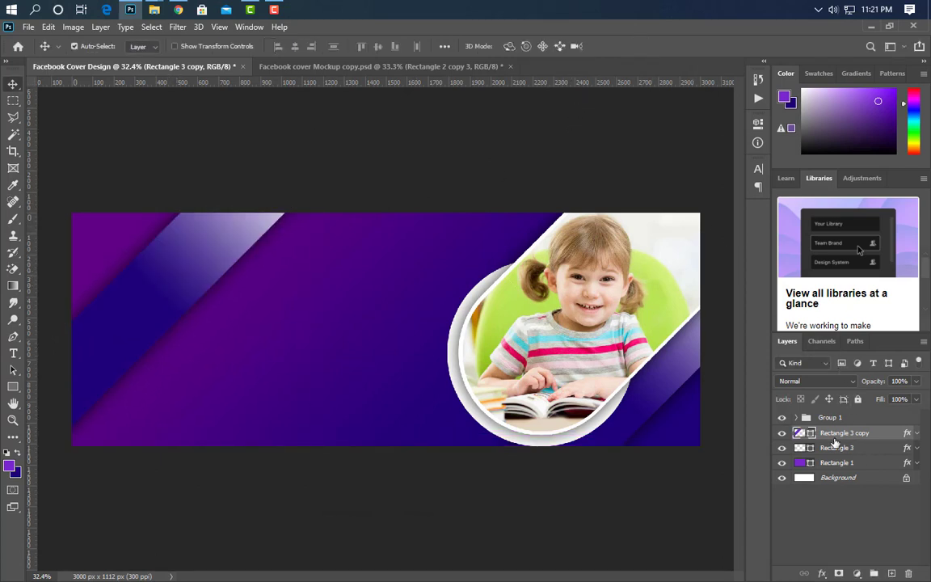
# Step: Reverse the copied stripe's gradient overlay and shift it so the white fades in at the stripe's lower-left end
pyautogui.click(917, 434)
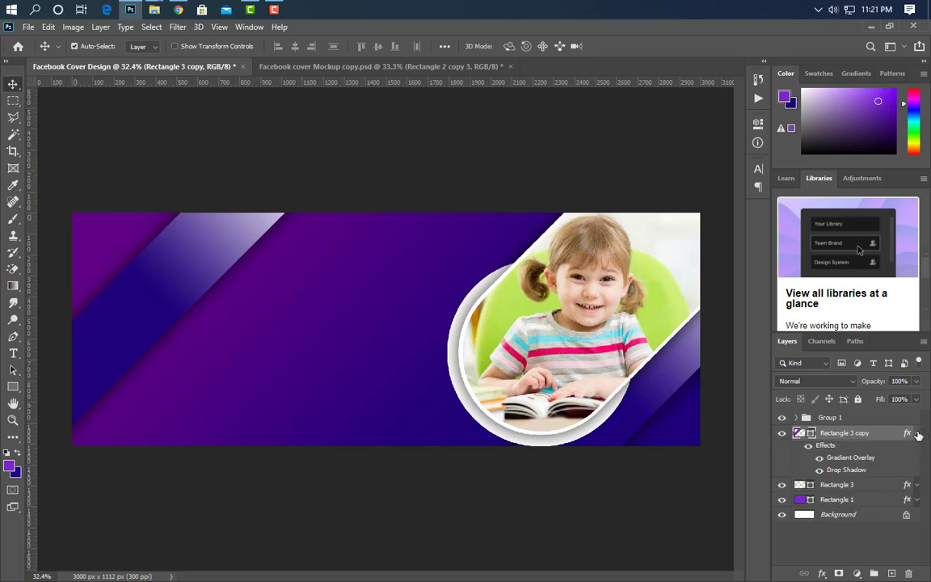
pyautogui.doubleClick(848, 458)
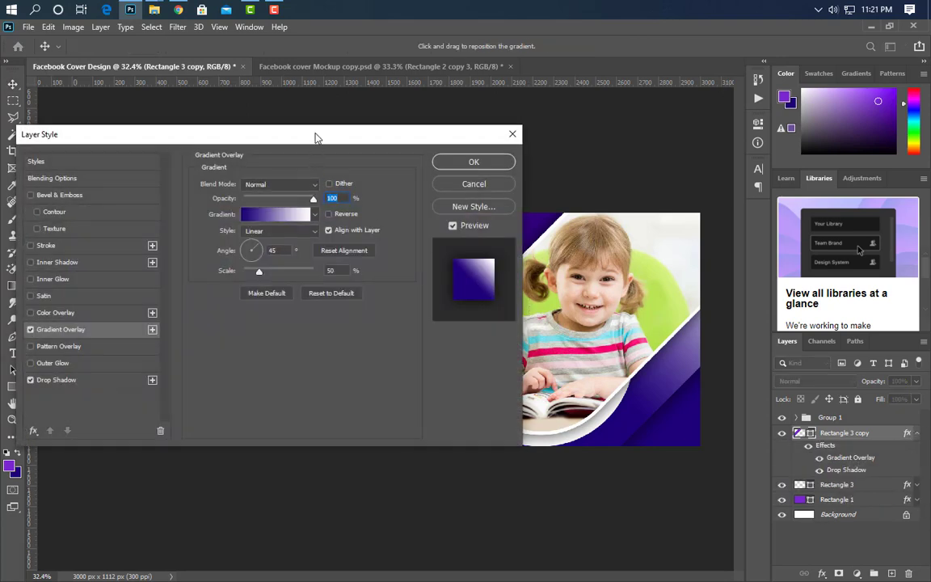
pyautogui.moveTo(316, 138); pyautogui.dragTo(608, 147)
pyautogui.click(622, 223)
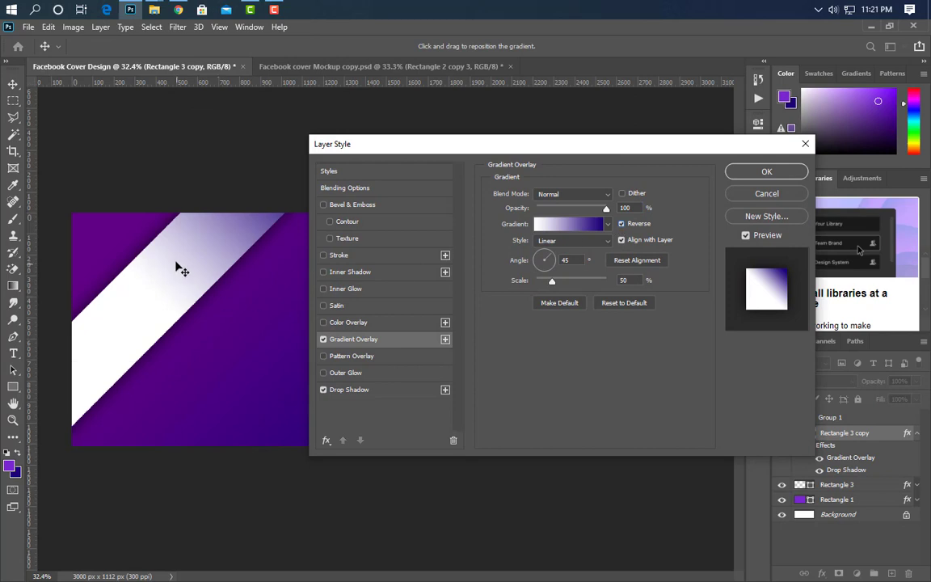
pyautogui.moveTo(177, 266); pyautogui.dragTo(104, 332)
# Step: Set the copied stripe's drop shadow to 50% opacity and 30 px size, and apply the layer style
pyautogui.click(380, 391)
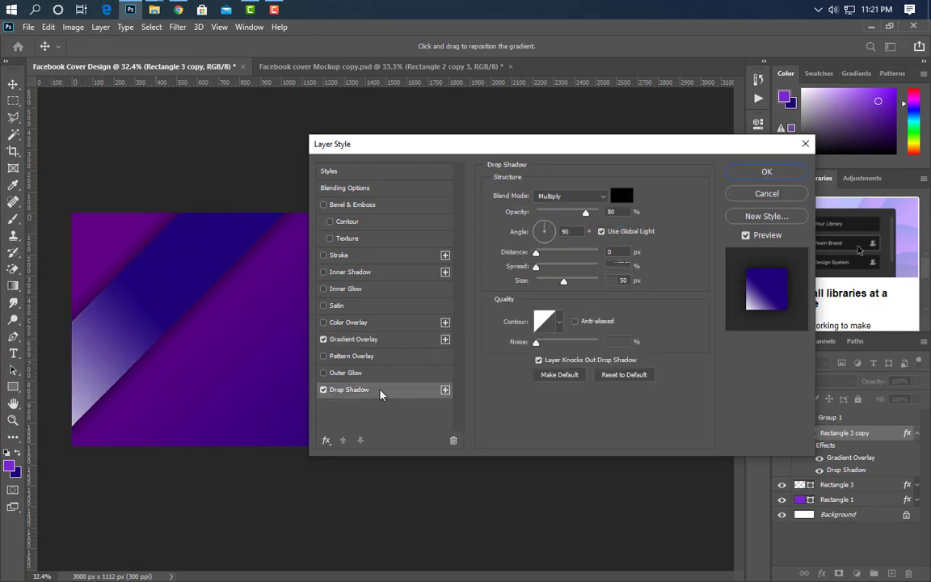
pyautogui.moveTo(620, 212); pyautogui.dragTo(590, 212)
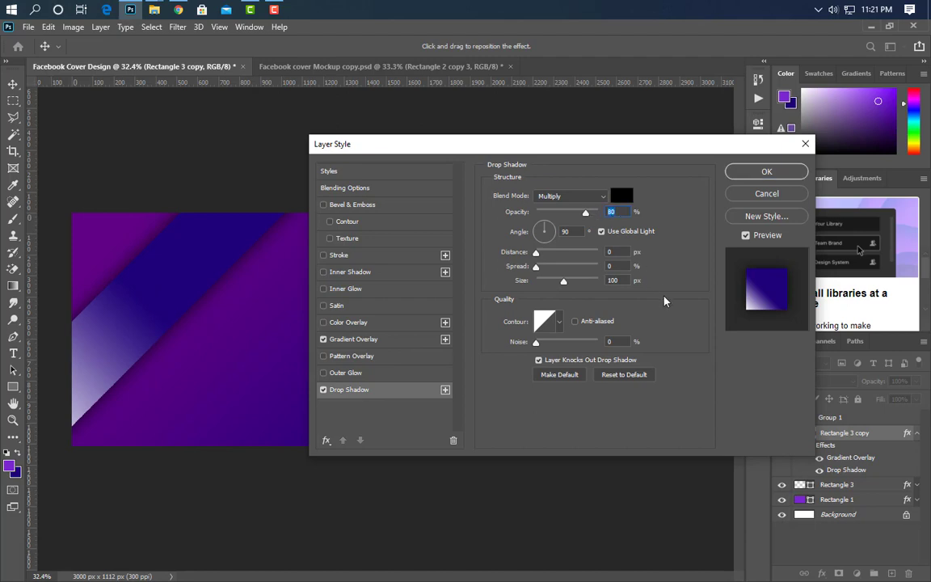
pyautogui.write('50')
pyautogui.moveTo(626, 282); pyautogui.dragTo(595, 283)
pyautogui.write('30')
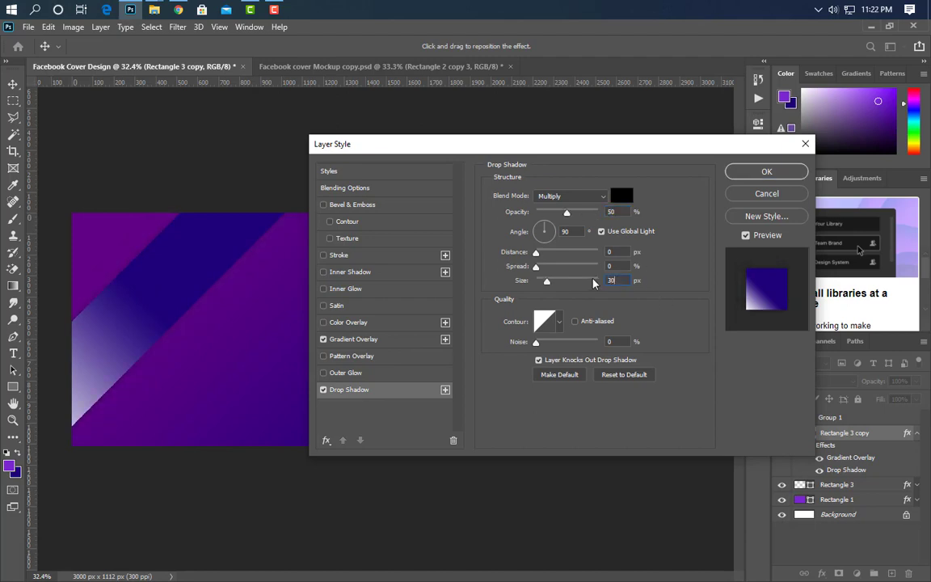
pyautogui.click(767, 171)
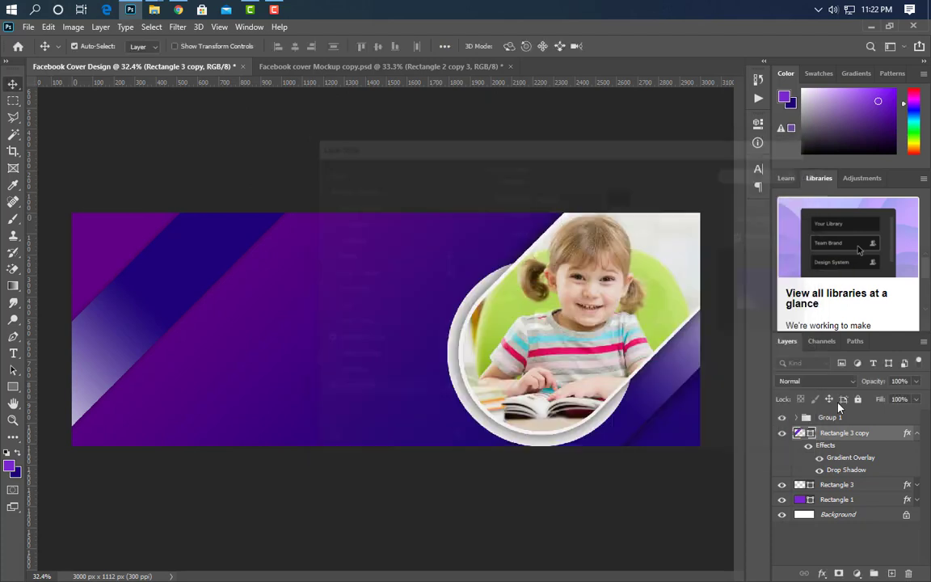
# Step: Duplicate the upper-left stripe, move the copy toward the cover's middle and scale it to about 122.4%
pyautogui.moveTo(887, 450); pyautogui.dragTo(891, 573)
pyautogui.hotkey('ctrl', 't')
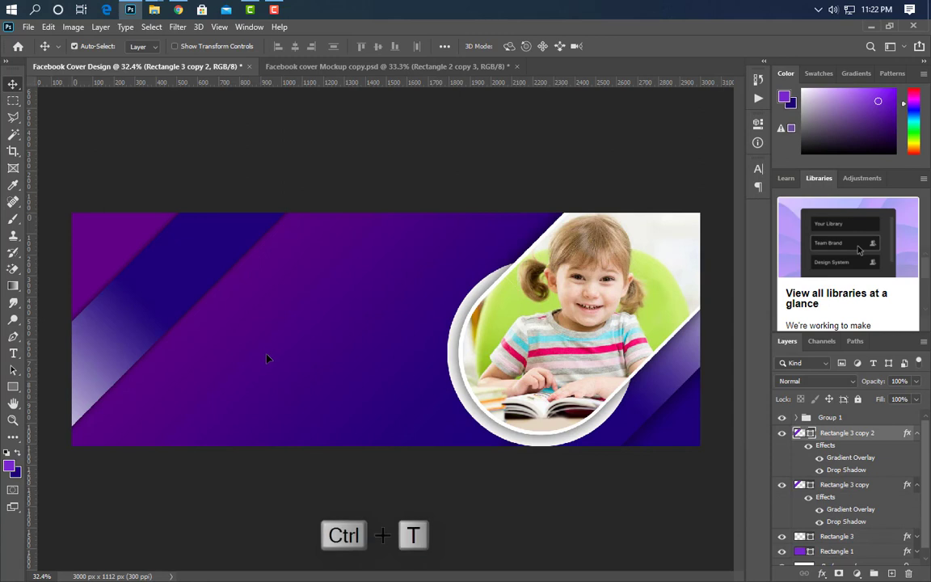
pyautogui.moveTo(266, 357); pyautogui.dragTo(279, 319)
pyautogui.moveTo(441, 201); pyautogui.dragTo(519, 134)
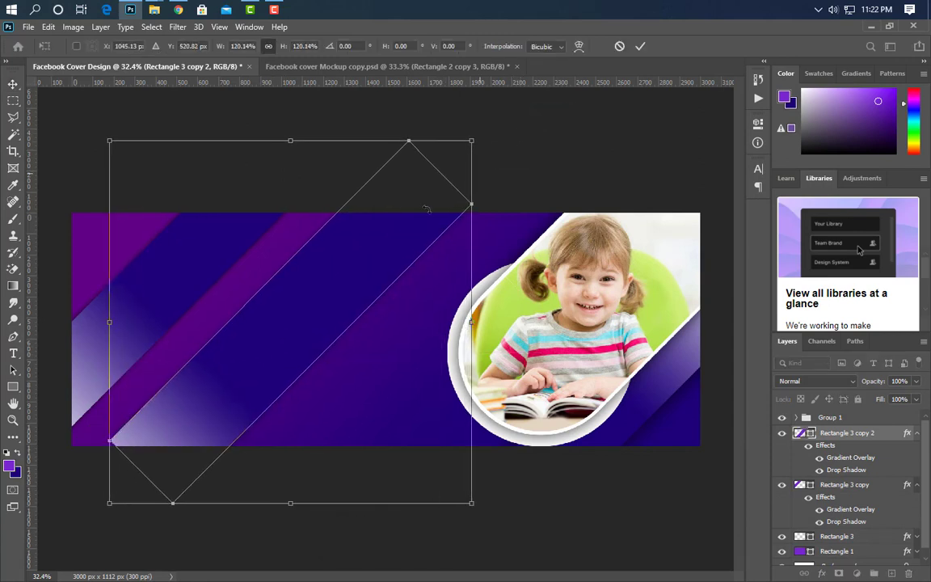
pyautogui.moveTo(371, 239); pyautogui.dragTo(372, 246)
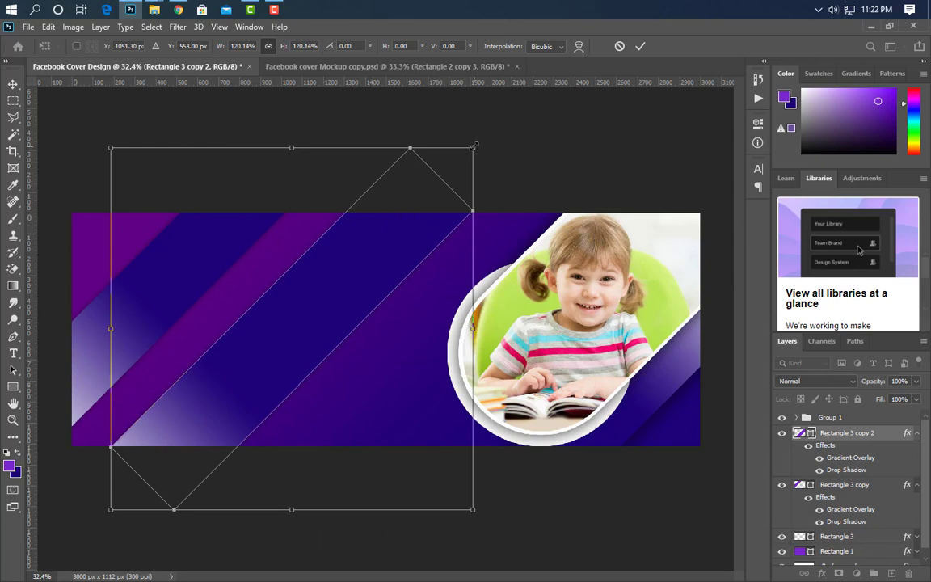
pyautogui.moveTo(472, 148); pyautogui.dragTo(479, 141)
pyautogui.moveTo(408, 216); pyautogui.dragTo(409, 221)
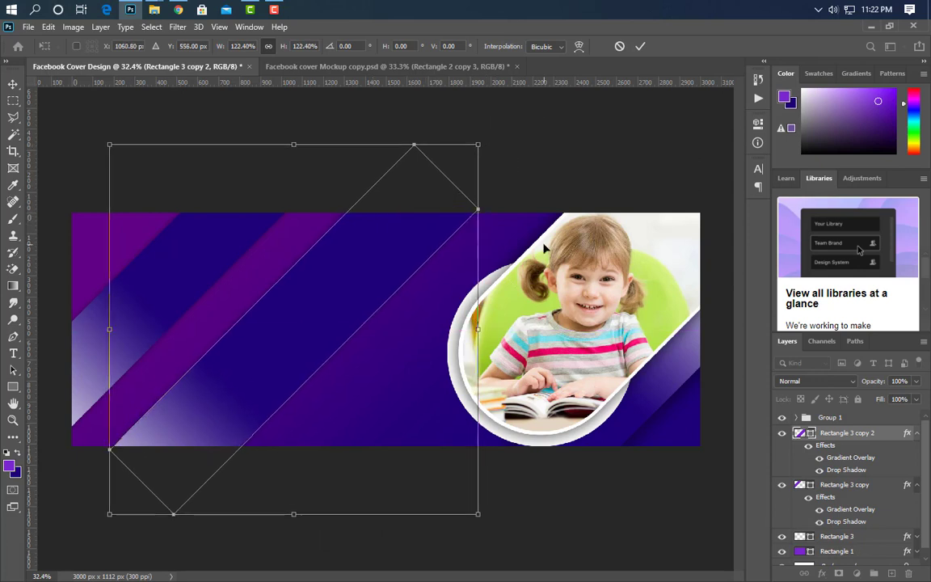
# Step: Nudge the enlarged stripe horizontally toward the photo to widen its gap from the first stripe, and apply the transform
pyautogui.hotkey('shift', 'Right')
pyautogui.hotkey('shift', 'Right')
pyautogui.hotkey('shift', 'Right')
pyautogui.hotkey('shift', 'Right')
pyautogui.hotkey('shift', 'Right')
pyautogui.hotkey('shift', 'Right')
pyautogui.hotkey('shift', 'Right')
pyautogui.hotkey('shift', 'Right')
pyautogui.hotkey('shift', 'Right')
pyautogui.hotkey('shift', 'Right')
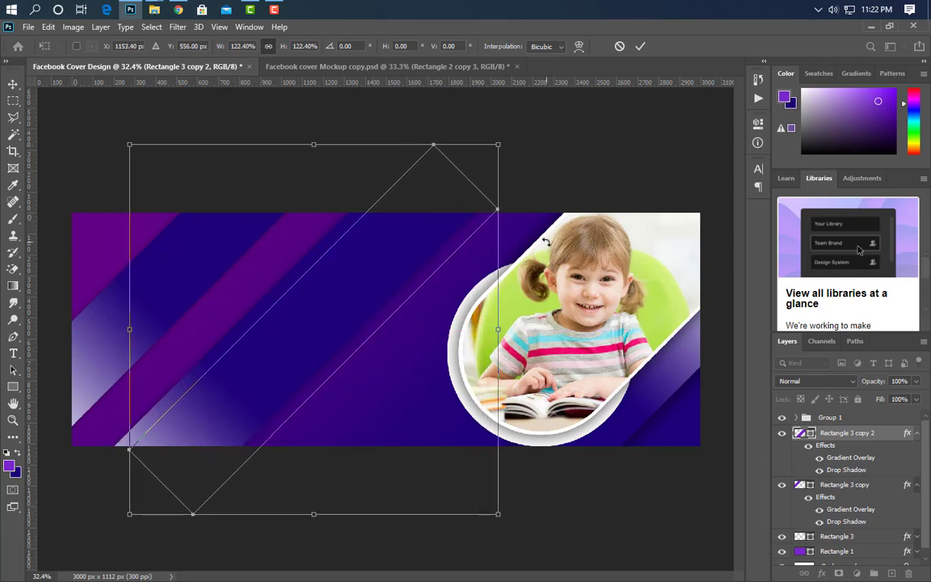
pyautogui.click(640, 46)
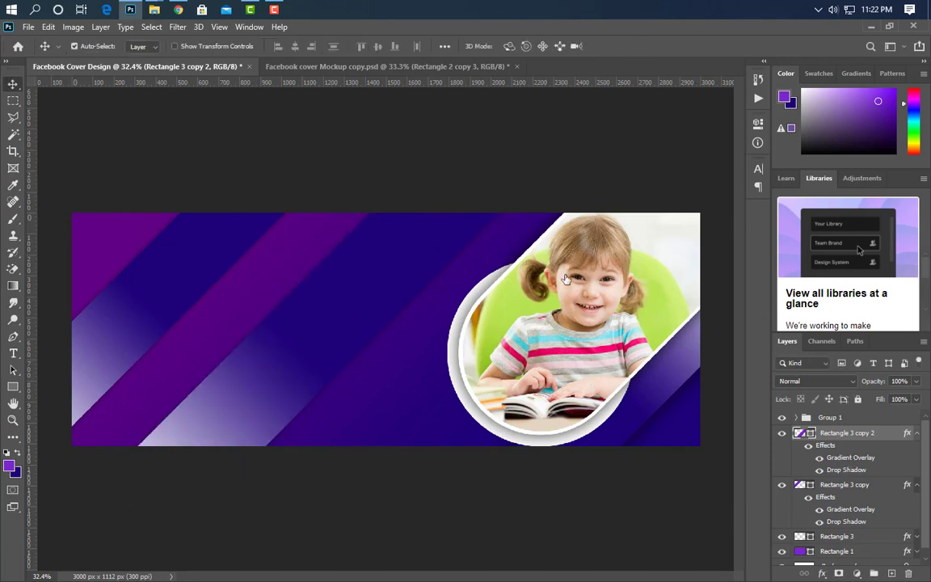
# Step: Turn off Reverse on the middle stripe's gradient overlay and shift the gradient so white fades in at the upper-right end
pyautogui.doubleClick(851, 457)
pyautogui.moveTo(492, 154); pyautogui.dragTo(717, 185)
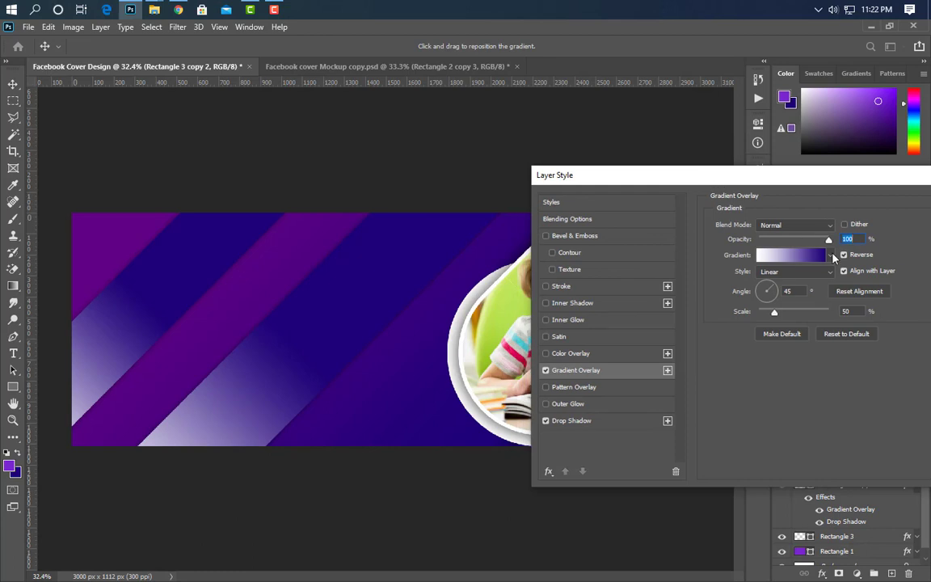
pyautogui.click(845, 255)
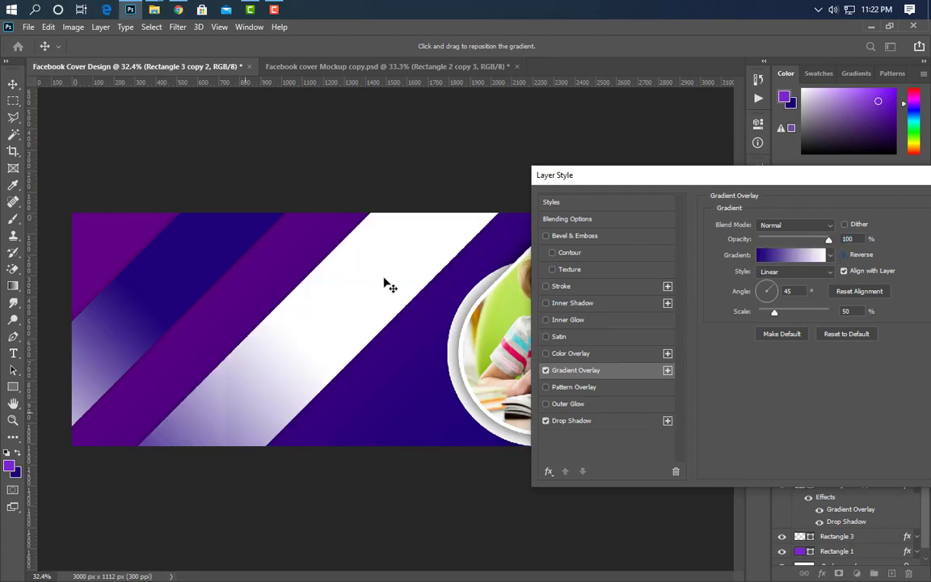
pyautogui.moveTo(386, 284); pyautogui.dragTo(434, 236)
pyautogui.moveTo(341, 296); pyautogui.dragTo(374, 270)
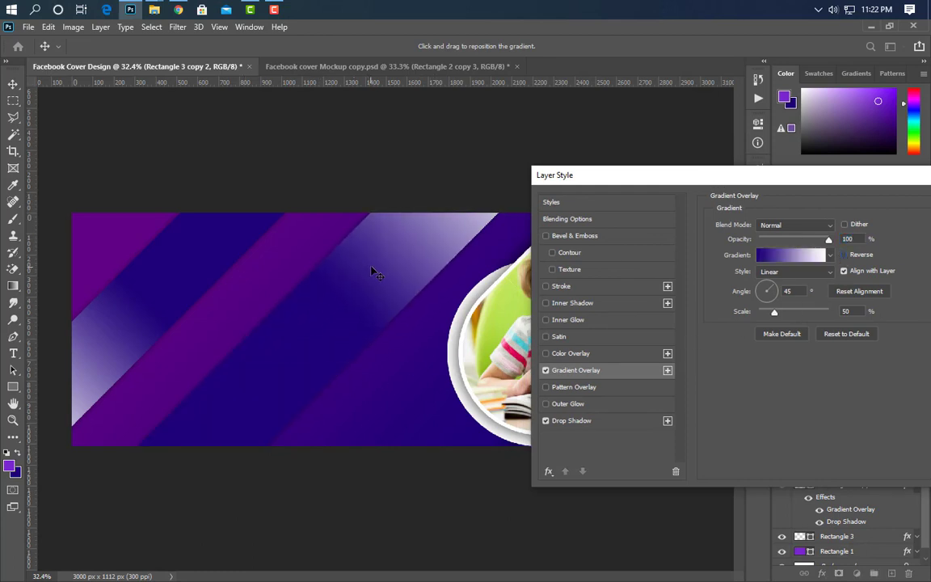
pyautogui.moveTo(857, 188); pyautogui.dragTo(642, 217)
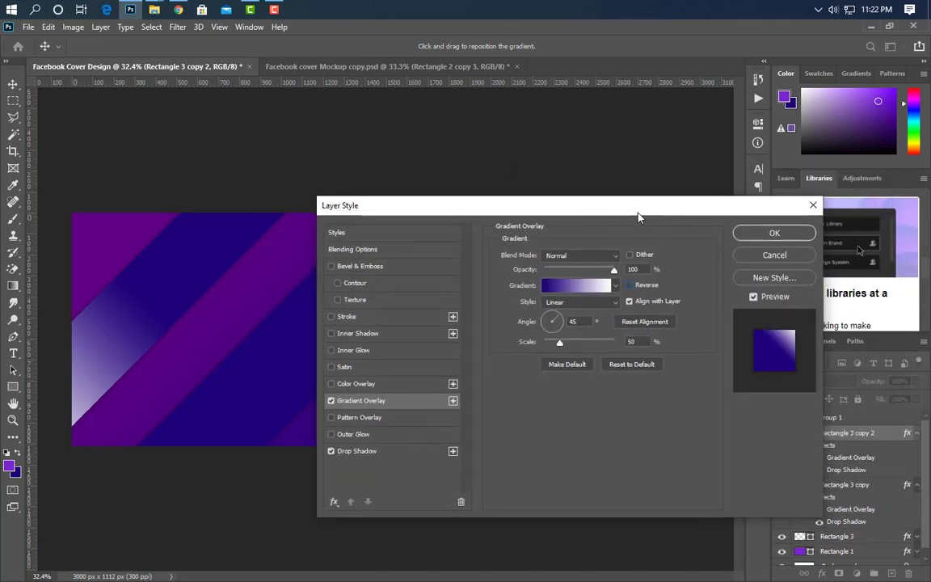
pyautogui.click(772, 231)
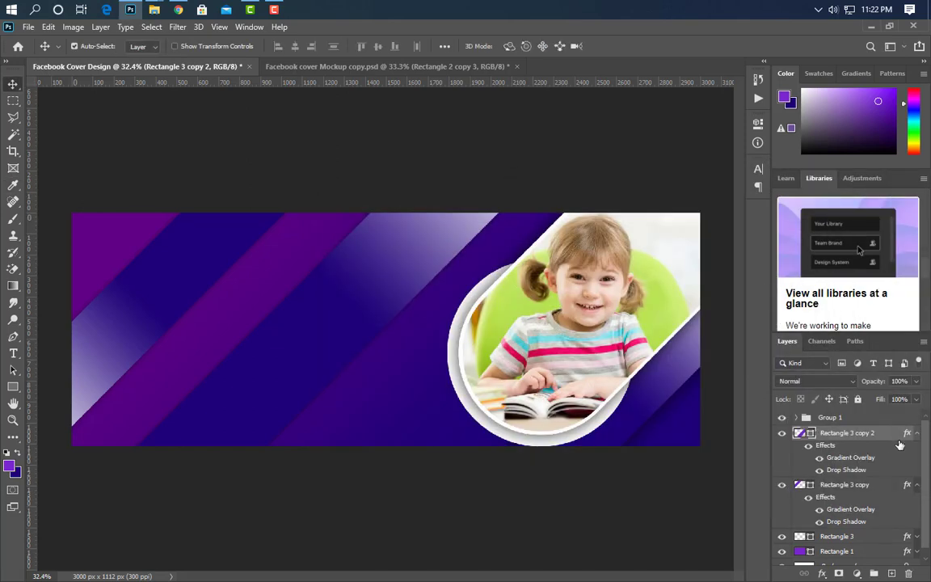
# Step: Duplicate the middle stripe, flip the copy horizontally across the cover's upper-left corner, and place its layer beneath the original middle stripe
pyautogui.moveTo(891, 438); pyautogui.dragTo(891, 573)
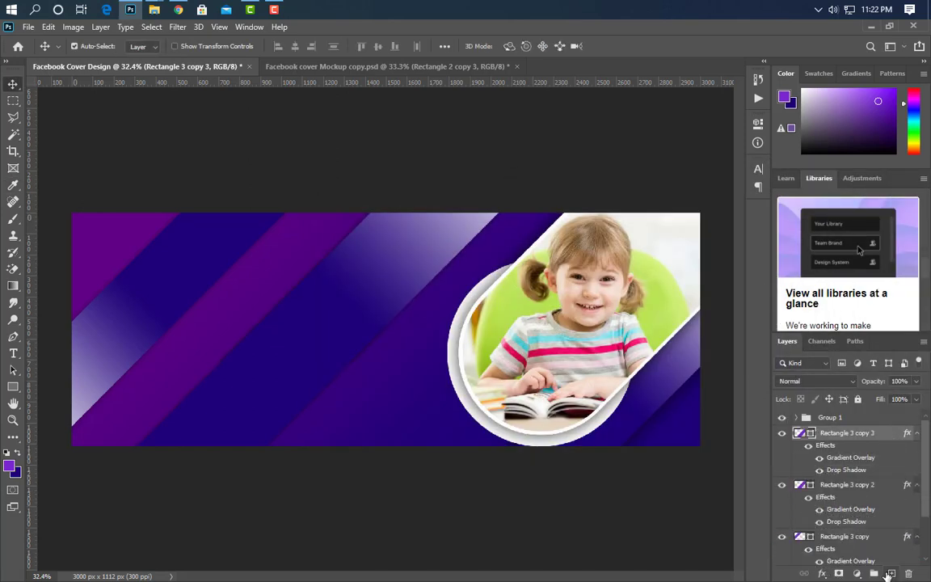
pyautogui.hotkey('ctrl', 't')
pyautogui.rightClick(326, 343)
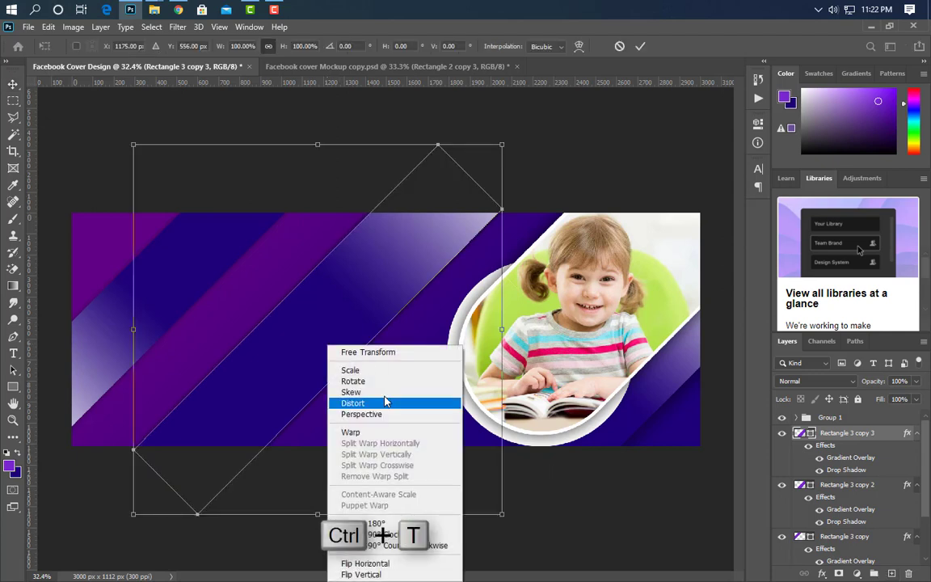
pyautogui.click(396, 563)
pyautogui.moveTo(402, 426); pyautogui.dragTo(233, 322)
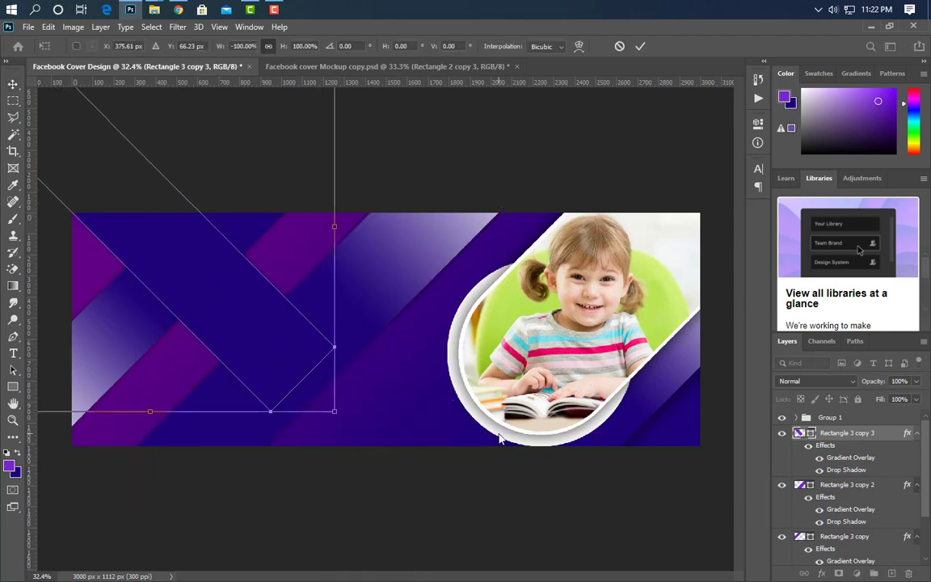
pyautogui.click(640, 46)
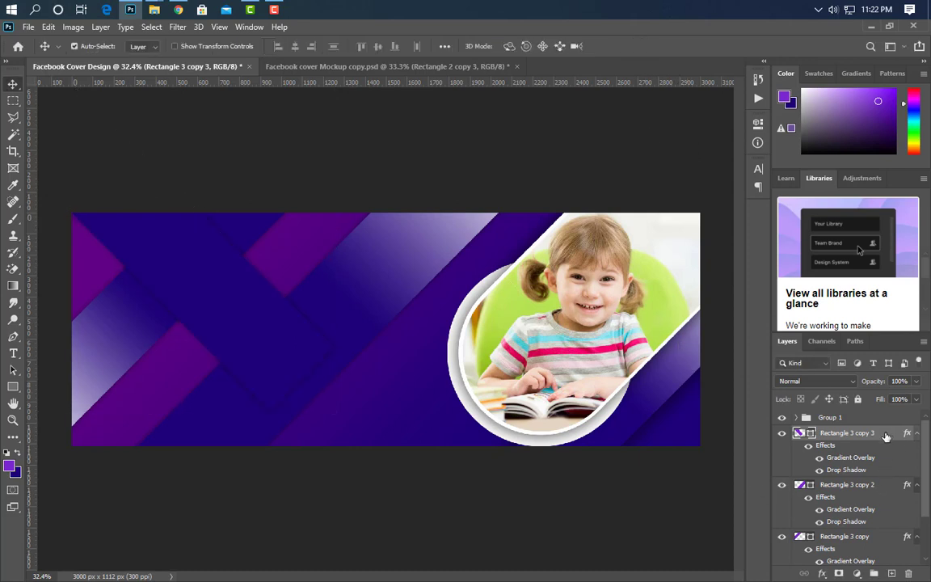
pyautogui.moveTo(886, 436); pyautogui.dragTo(874, 531)
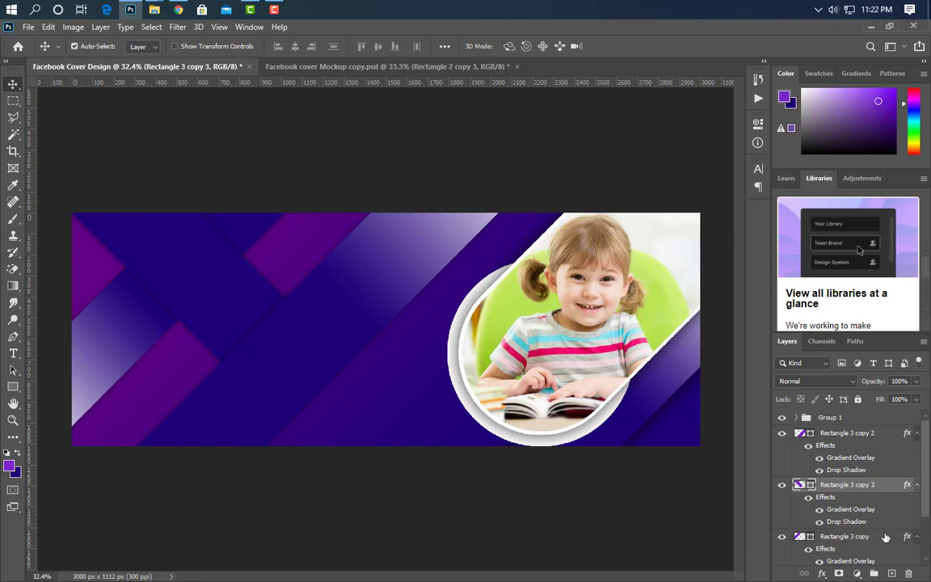
# Step: Set the flipped stripe's gradient overlay to 135° with Reverse on and white fading in at its lower end, and shift the stripe down-left
pyautogui.moveTo(578, 321); pyautogui.dragTo(554, 319)
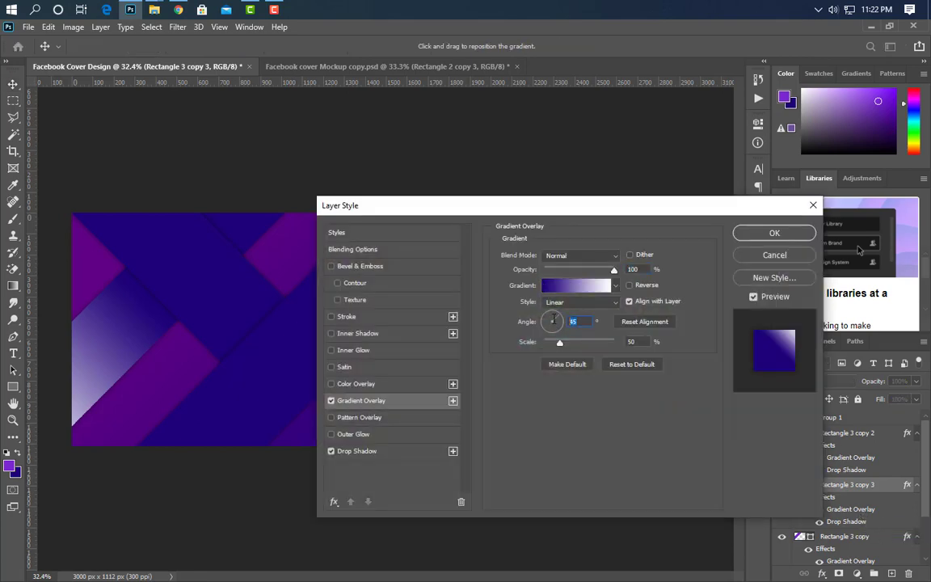
pyautogui.write('135')
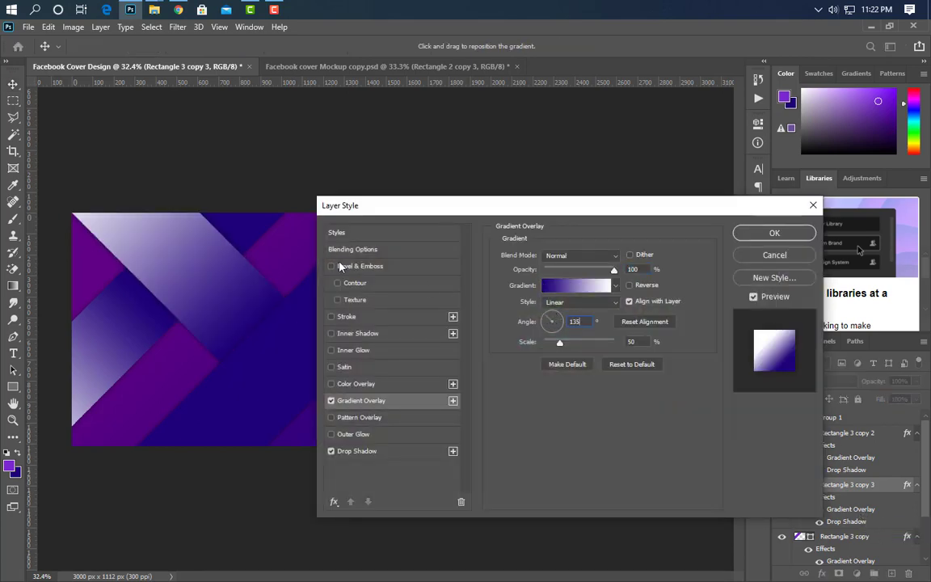
pyautogui.click(629, 286)
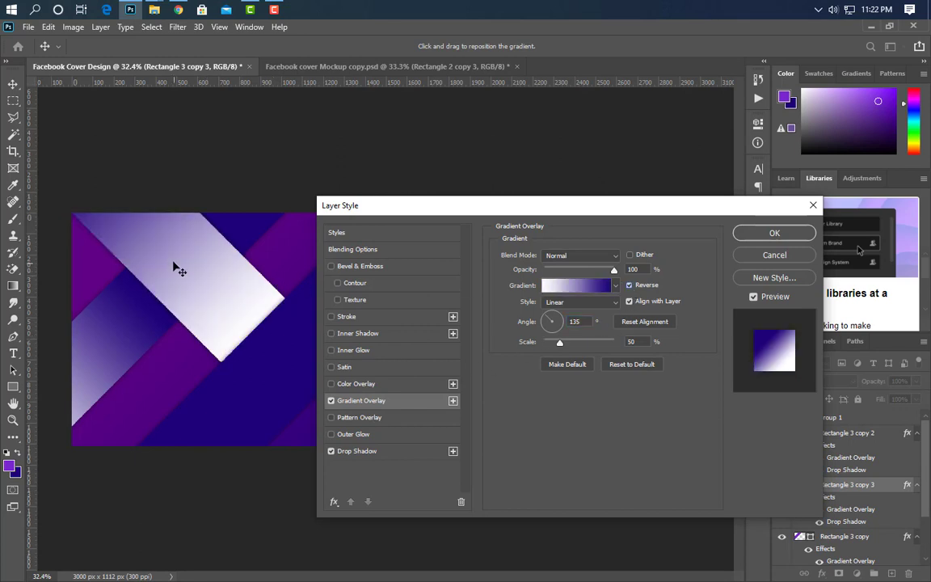
pyautogui.moveTo(174, 263); pyautogui.dragTo(256, 346)
pyautogui.moveTo(180, 263); pyautogui.dragTo(224, 297)
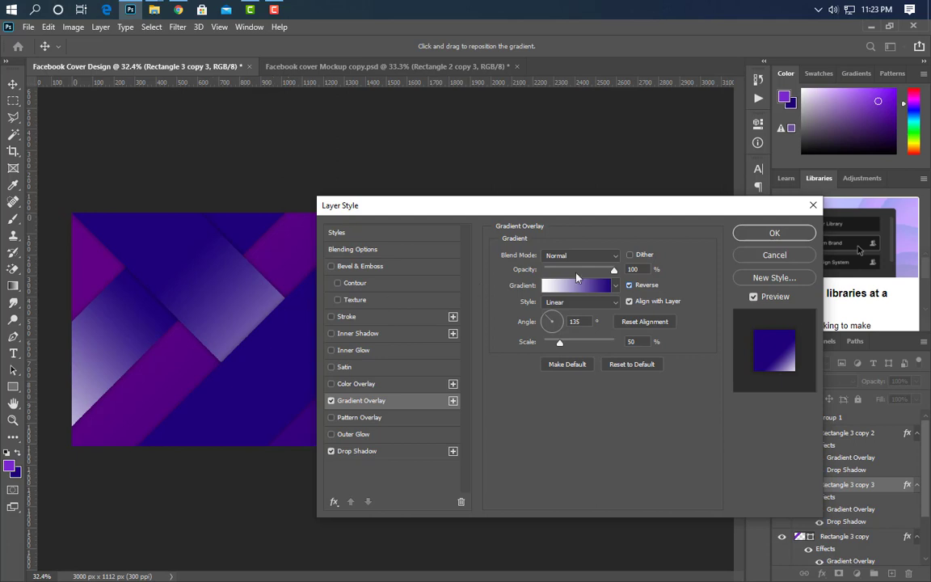
pyautogui.click(789, 236)
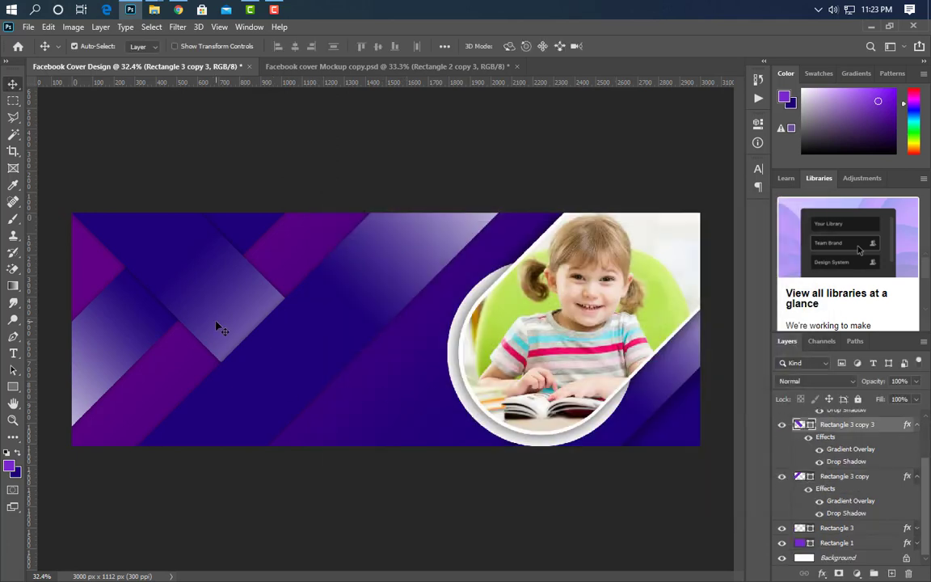
pyautogui.click(214, 315)
pyautogui.moveTo(214, 315); pyautogui.dragTo(197, 339)
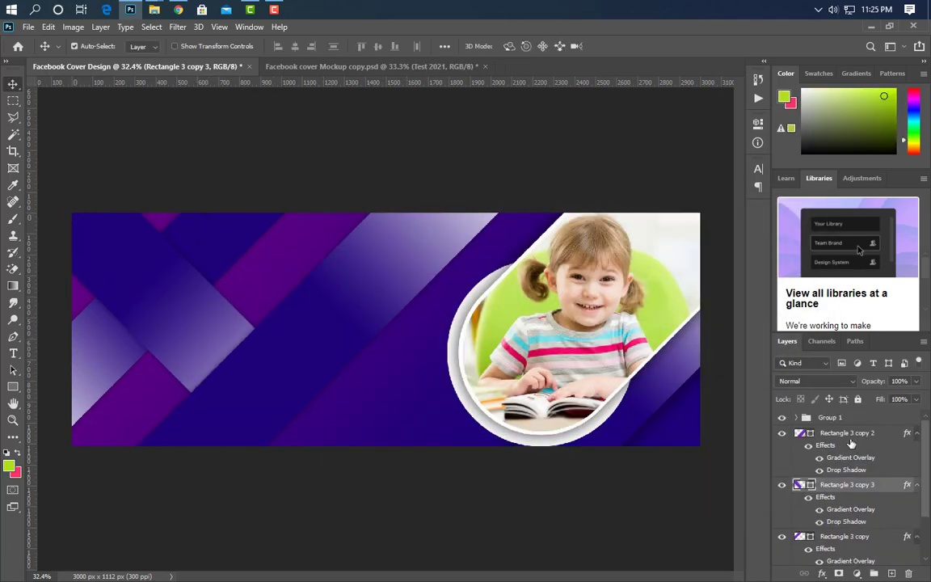
# Step: Group Rectangle 3 and its three stripe copies, leaving the Rectangle 1 background outside the group
pyautogui.keyDown('ctrl'); pyautogui.click(858, 486); pyautogui.keyUp('ctrl')
pyautogui.keyDown('ctrl'); pyautogui.click(856, 539); pyautogui.keyUp('ctrl')
pyautogui.scroll(-3, 859, 541)
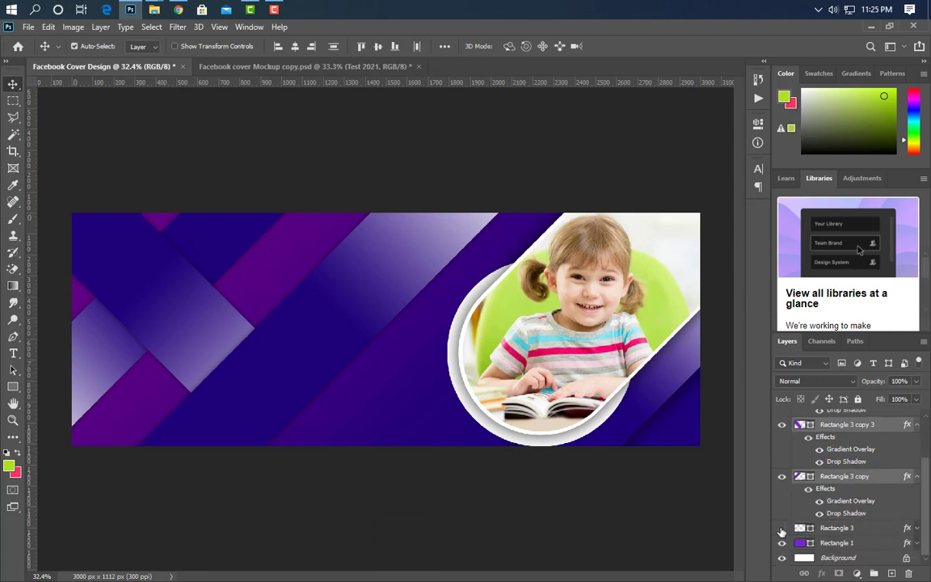
pyautogui.click(781, 530)
pyautogui.keyDown('ctrl'); pyautogui.click(842, 531); pyautogui.keyUp('ctrl')
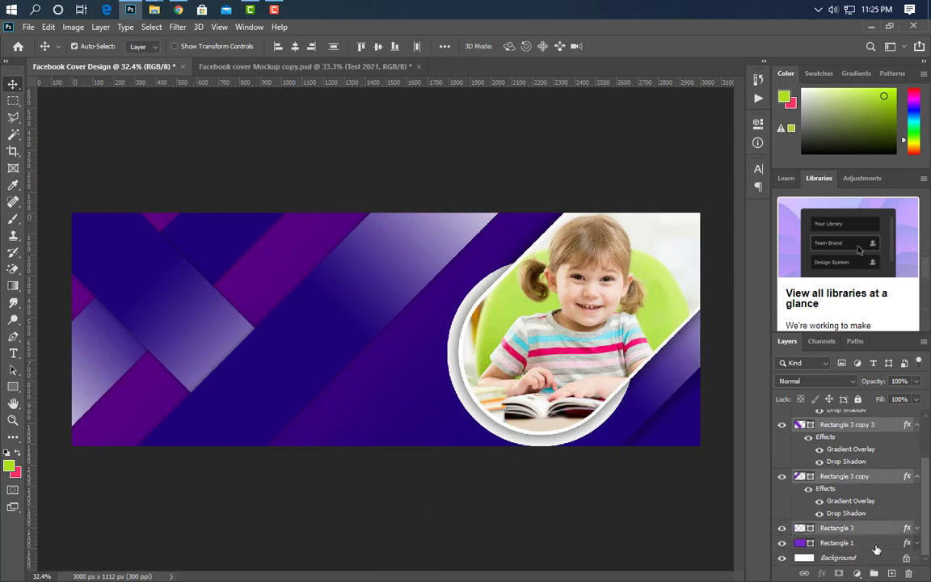
pyautogui.hotkey('ctrl', 'g')
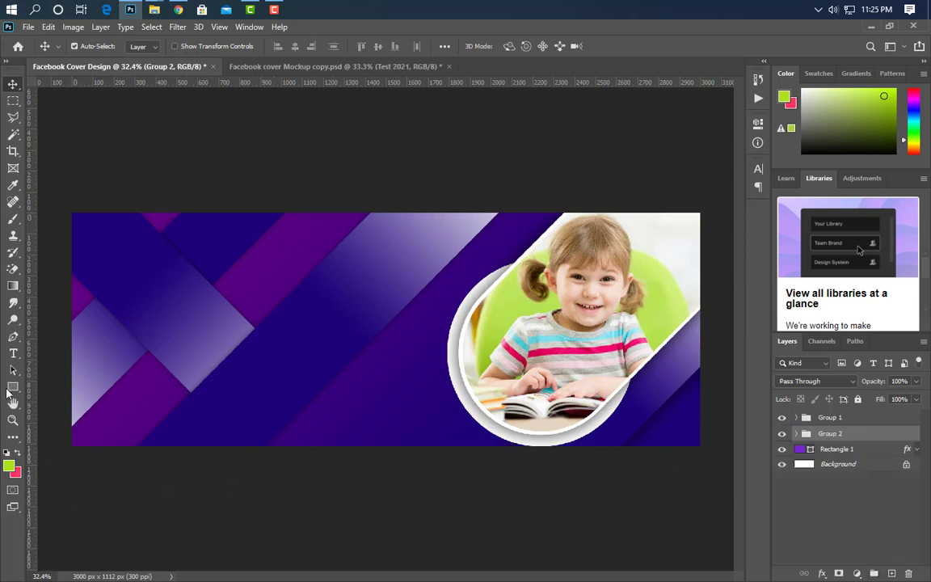
# Step: Add a text line reading "School" over the stripes in the cover's upper-left area
pyautogui.click(13, 353)
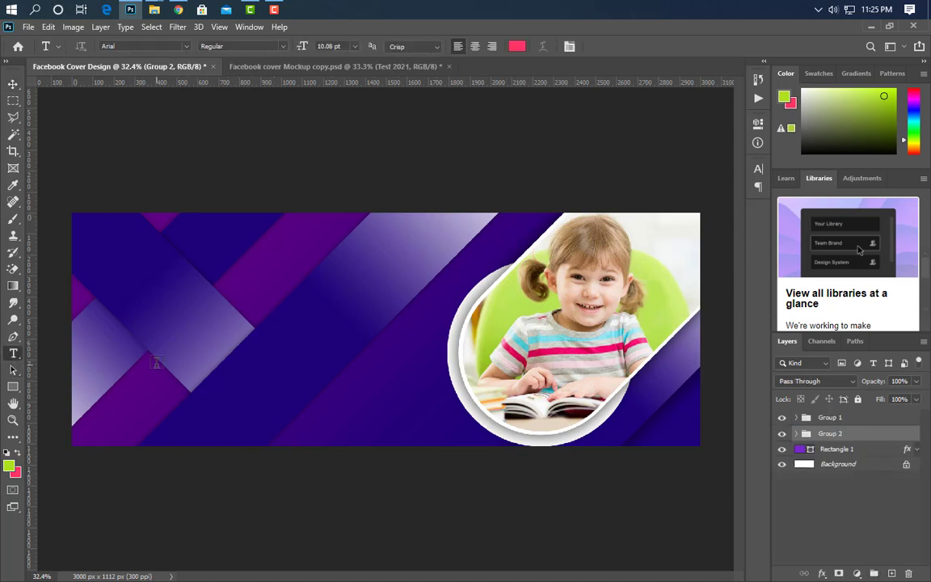
pyautogui.click(106, 284)
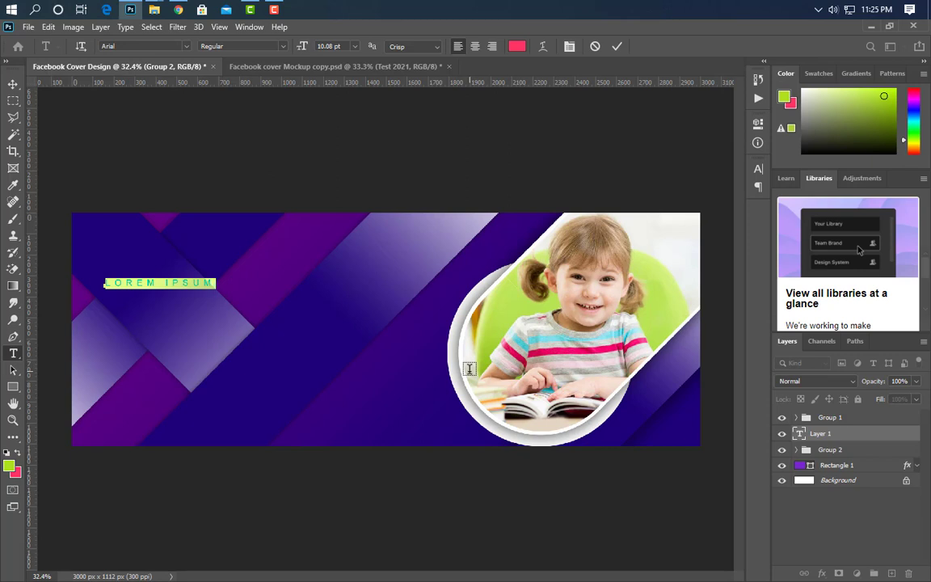
pyautogui.write('s')
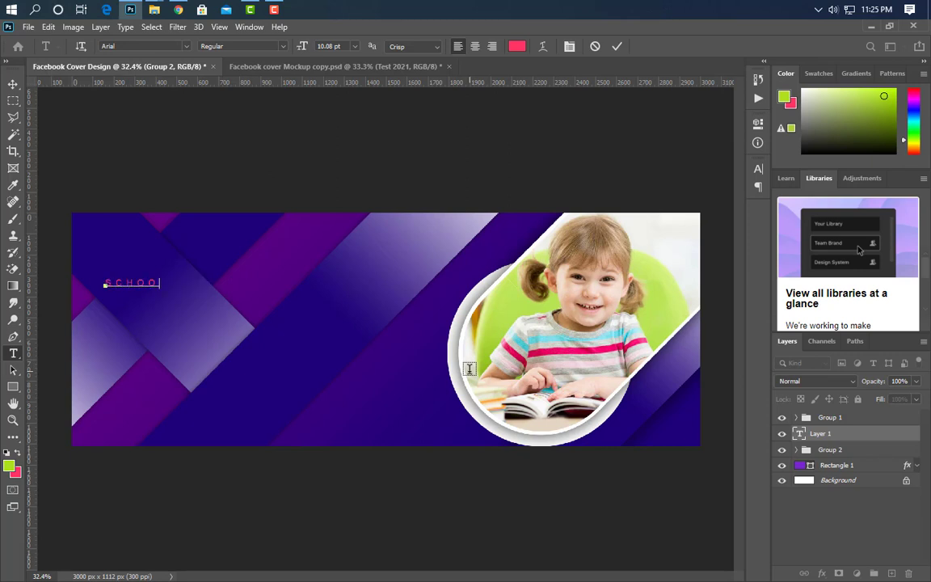
pyautogui.click(616, 46)
# Step: Format the School text with tracking 0, size 46.5 pt and the Bold style of Arial
pyautogui.click(758, 168)
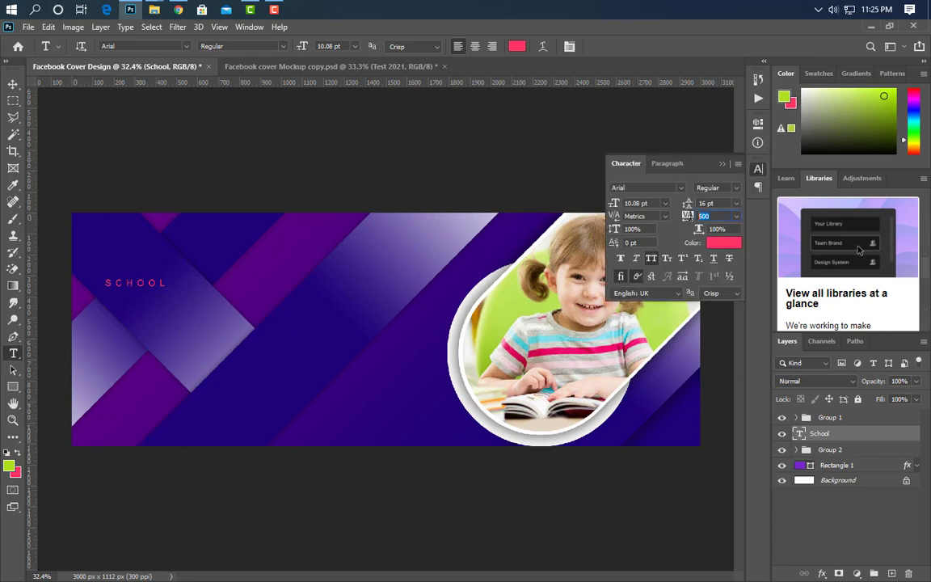
pyautogui.press('Return')
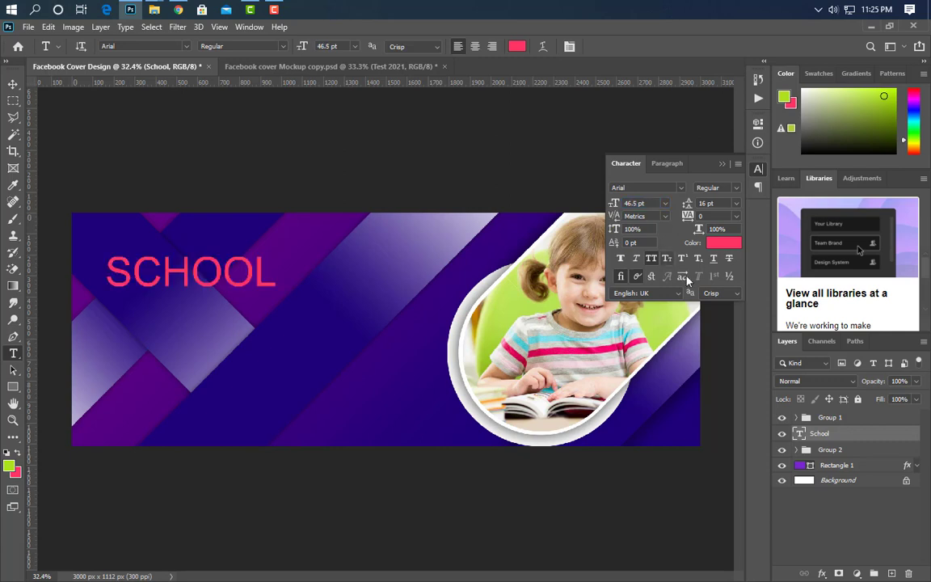
pyautogui.click(715, 188)
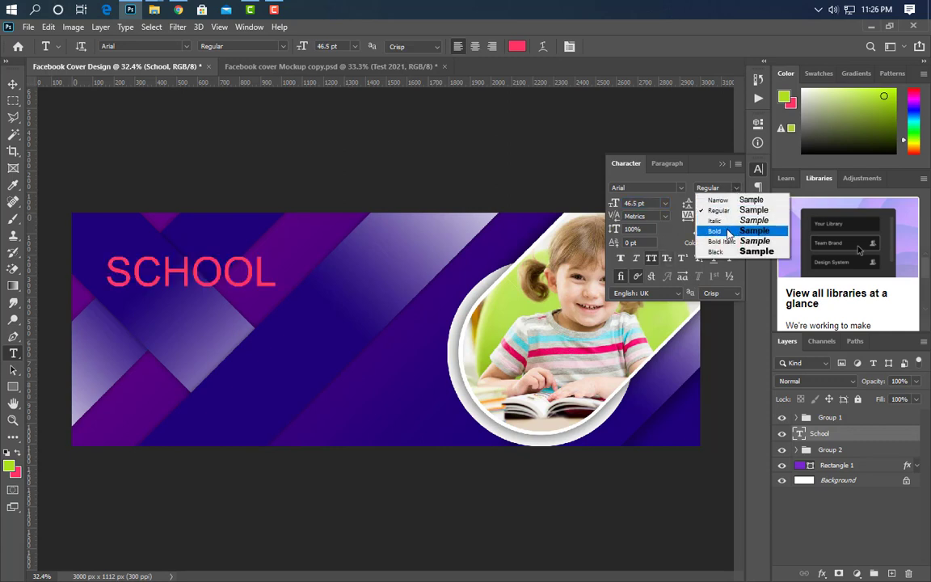
pyautogui.click(716, 231)
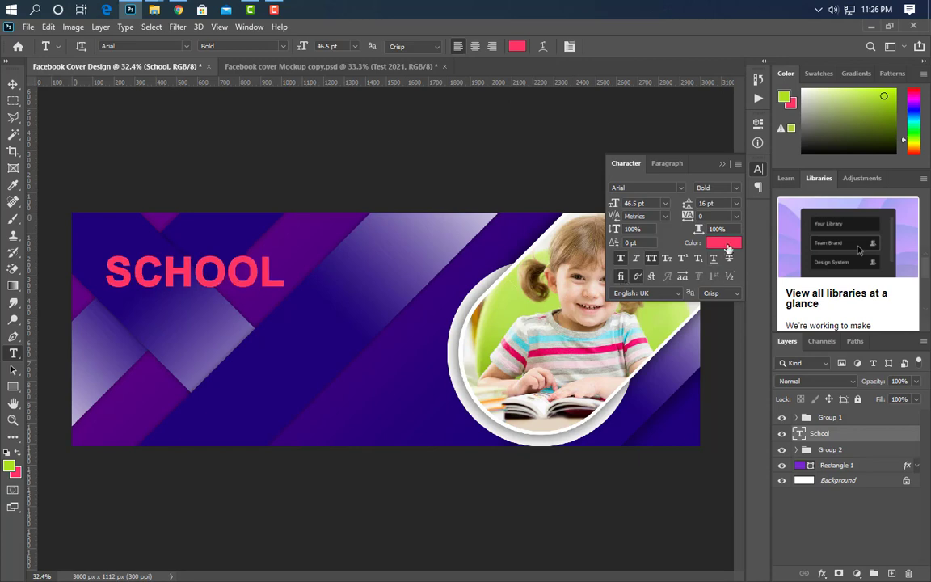
# Step: Colour the School text white (ffffff) and move it slightly down and to the left
pyautogui.click(726, 246)
pyautogui.moveTo(592, 257); pyautogui.dragTo(539, 209)
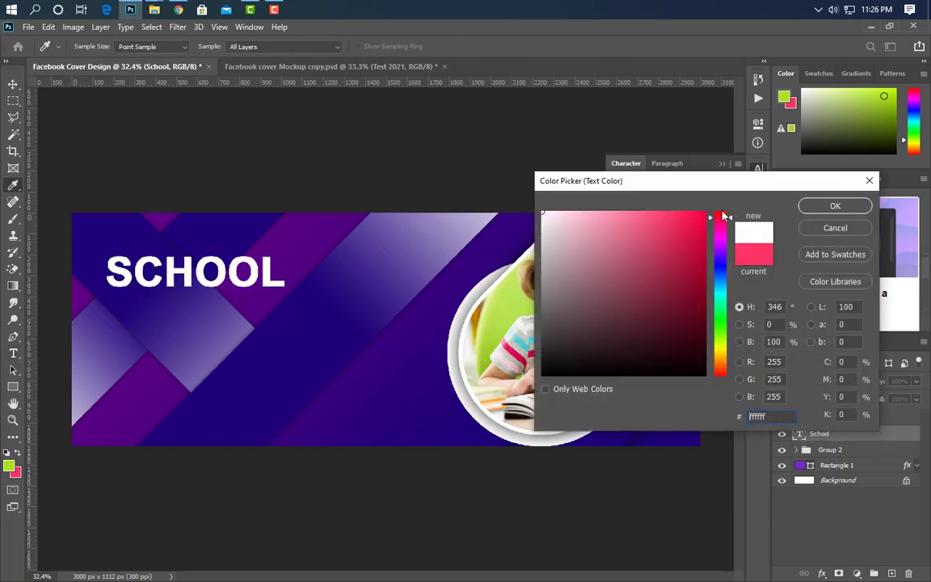
pyautogui.click(833, 207)
pyautogui.click(13, 84)
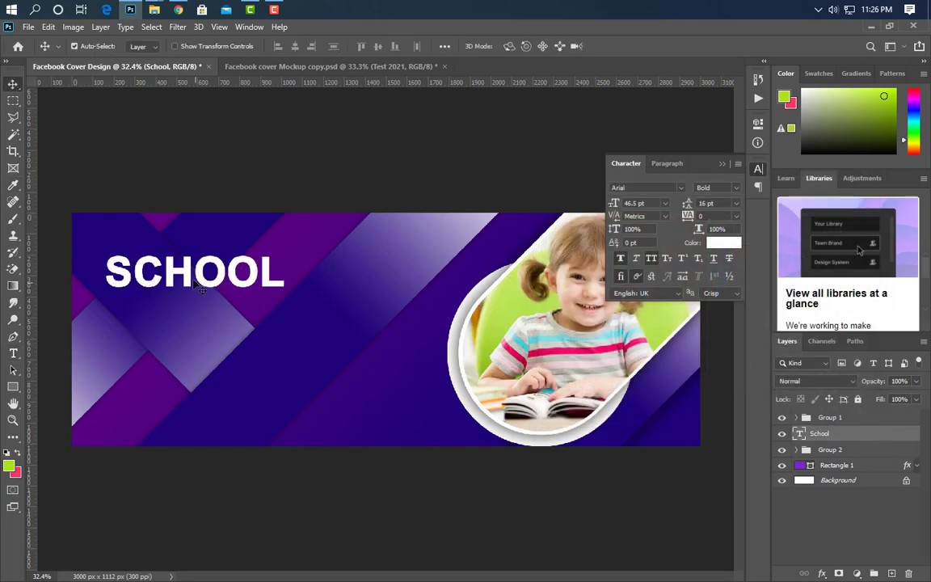
pyautogui.moveTo(188, 279); pyautogui.dragTo(179, 290)
pyautogui.click(722, 164)
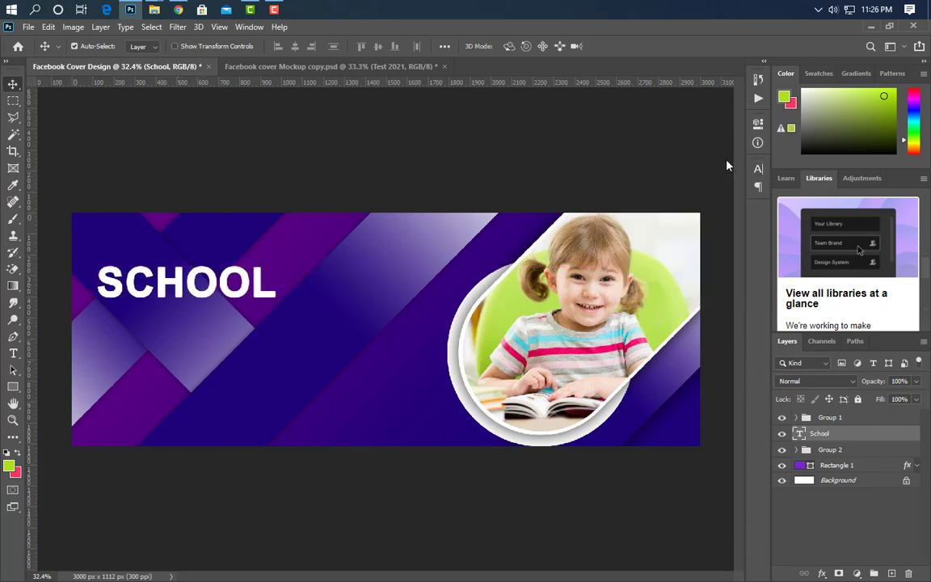
# Step: Duplicate the School text and move the copy straight down to form a second line directly beneath it
pyautogui.moveTo(904, 439); pyautogui.dragTo(892, 573)
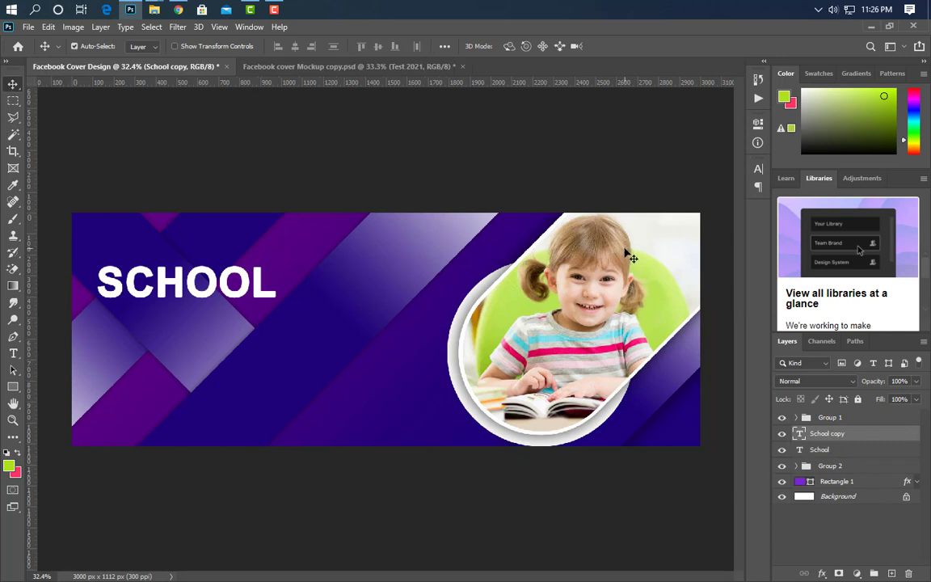
pyautogui.hotkey('shift', 'Down')
pyautogui.hotkey('shift', 'Down')
pyautogui.hotkey('shift', 'Down')
pyautogui.hotkey('shift', 'Down')
pyautogui.hotkey('shift', 'Down')
pyautogui.hotkey('shift', 'Down')
pyautogui.hotkey('shift', 'Down')
pyautogui.hotkey('shift', 'Down')
pyautogui.hotkey('shift', 'Down')
pyautogui.hotkey('shift', 'Down')
pyautogui.hotkey('shift', 'Down')
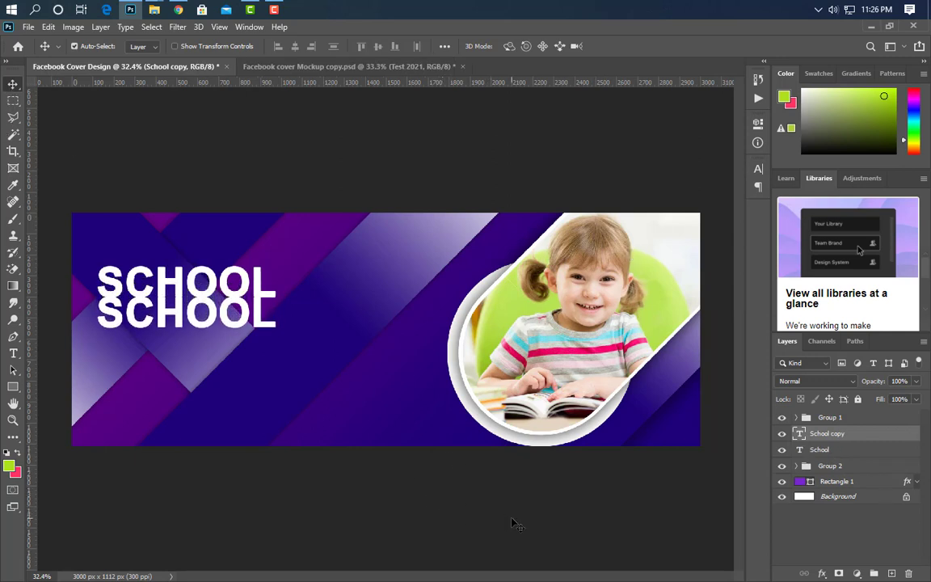
pyautogui.hotkey('shift', 'Down')
pyautogui.hotkey('shift', 'Down')
pyautogui.hotkey('shift', 'Down')
pyautogui.hotkey('shift', 'Down')
pyautogui.hotkey('shift', 'Down')
# Step: Replace the second line's text with "ADMISSION" and commit the edit
pyautogui.click(13, 353)
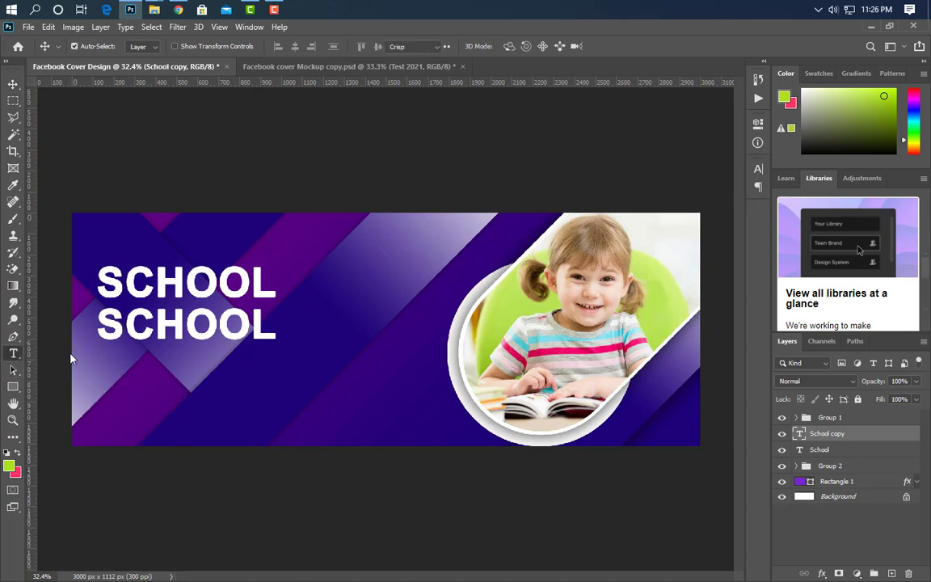
pyautogui.moveTo(100, 316); pyautogui.dragTo(324, 312)
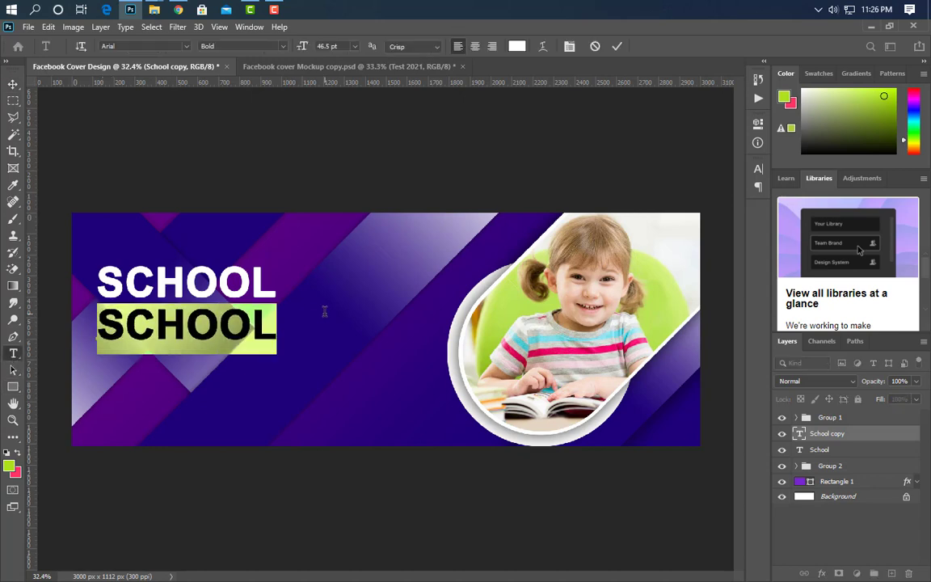
pyautogui.write('ADMI')
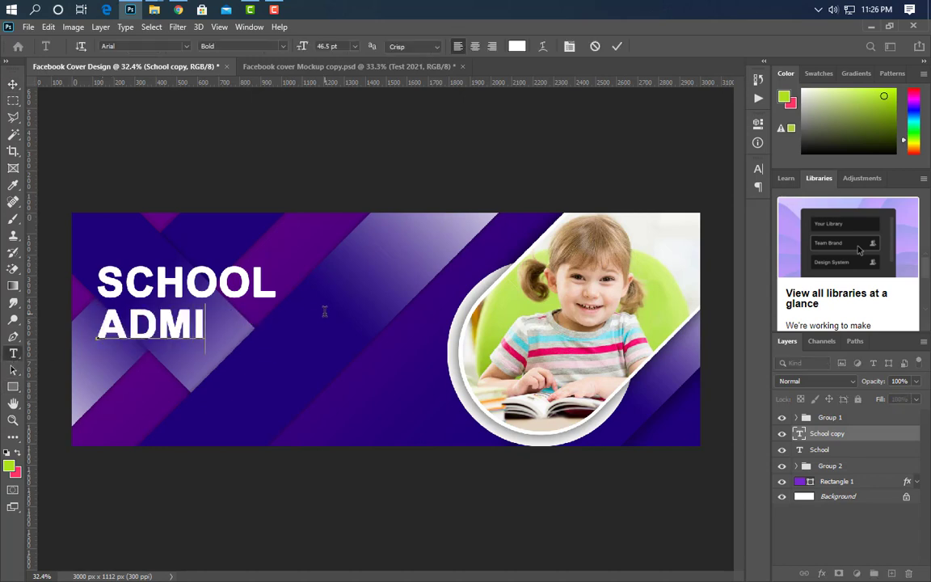
pyautogui.write('SSION')
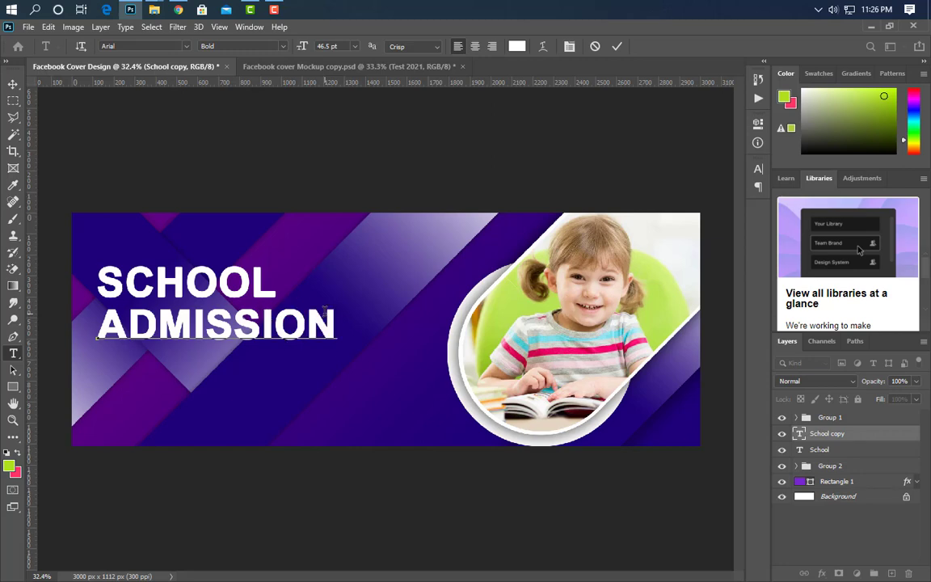
pyautogui.click(616, 47)
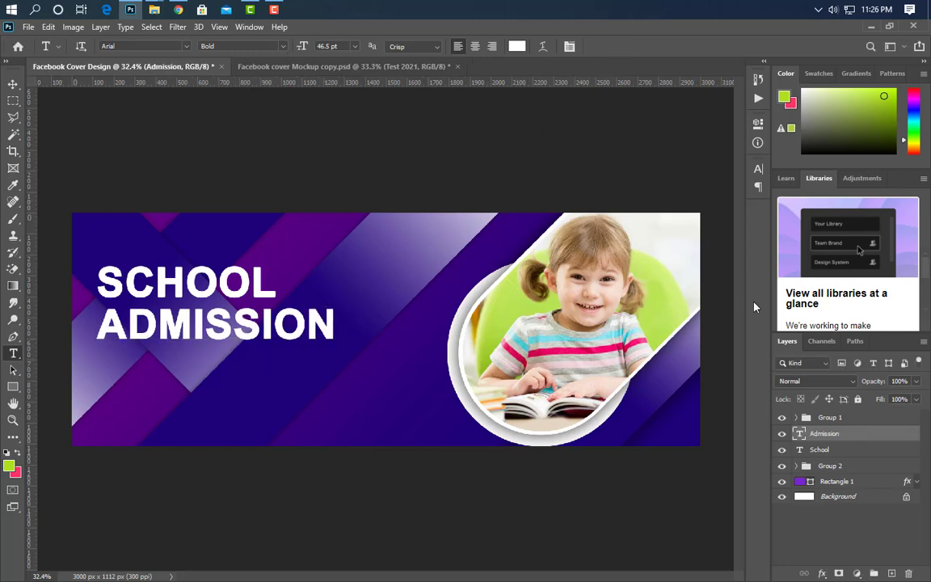
# Step: Duplicate the Admission text and move the copy straight down to form a third line of the heading
pyautogui.moveTo(898, 438); pyautogui.dragTo(892, 573)
pyautogui.click(13, 84)
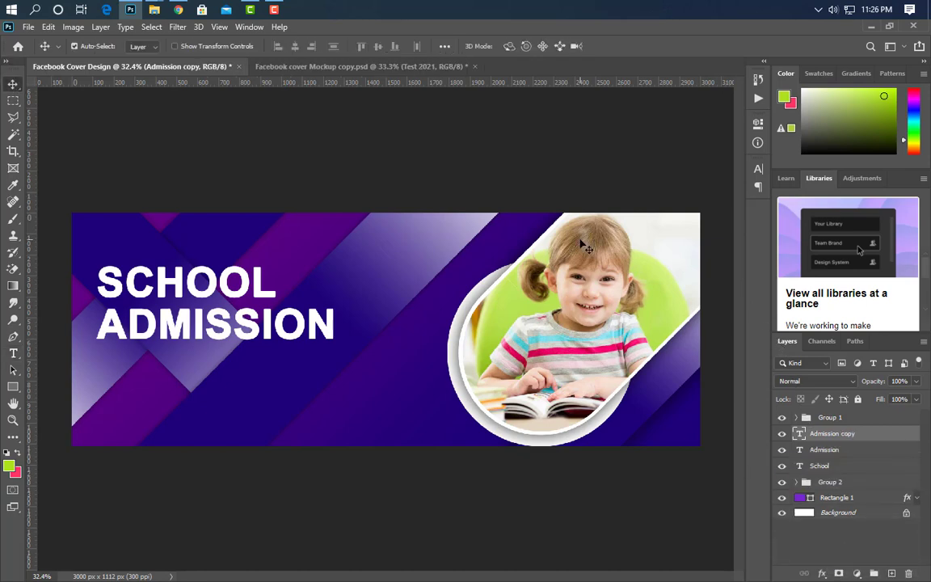
pyautogui.press('Down')
pyautogui.press('Down')
pyautogui.hotkey('shift', 'Down')
pyautogui.hotkey('shift', 'Down')
pyautogui.hotkey('shift', 'Down')
pyautogui.hotkey('shift', 'Down')
pyautogui.hotkey('shift', 'Down')
pyautogui.hotkey('shift', 'Down')
pyautogui.hotkey('shift', 'Down')
pyautogui.hotkey('shift', 'Down')
pyautogui.hotkey('shift', 'Down')
pyautogui.hotkey('shift', 'Down')
pyautogui.hotkey('shift', 'Down')
pyautogui.hotkey('shift', 'Down')
pyautogui.hotkey('shift', 'Down')
pyautogui.hotkey('shift', 'Down')
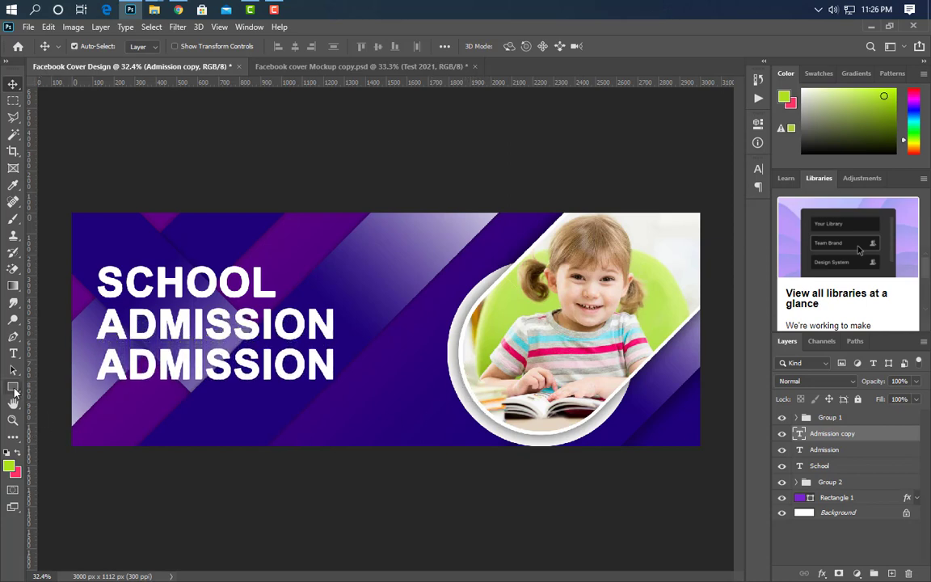
# Step: Replace the heading's third line with "TEST 2021" and commit the edit
pyautogui.click(13, 353)
pyautogui.click(116, 365)
pyautogui.hotkey('ctrl', 'a')
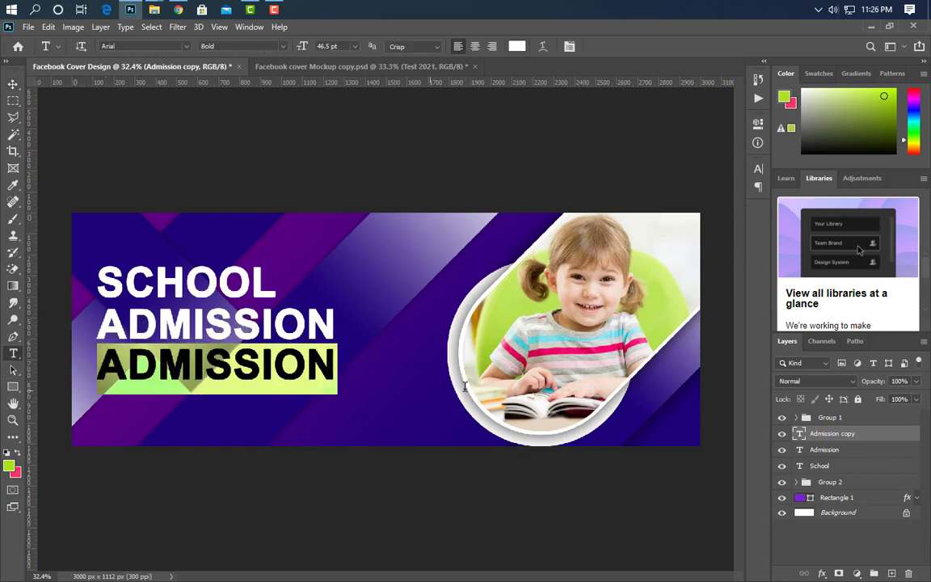
pyautogui.write('TEST')
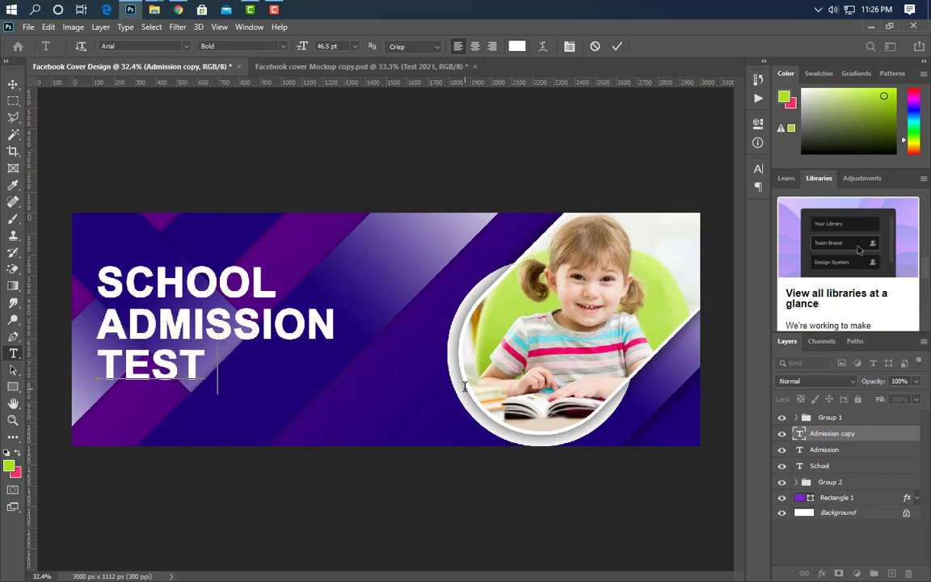
pyautogui.write(' 2021')
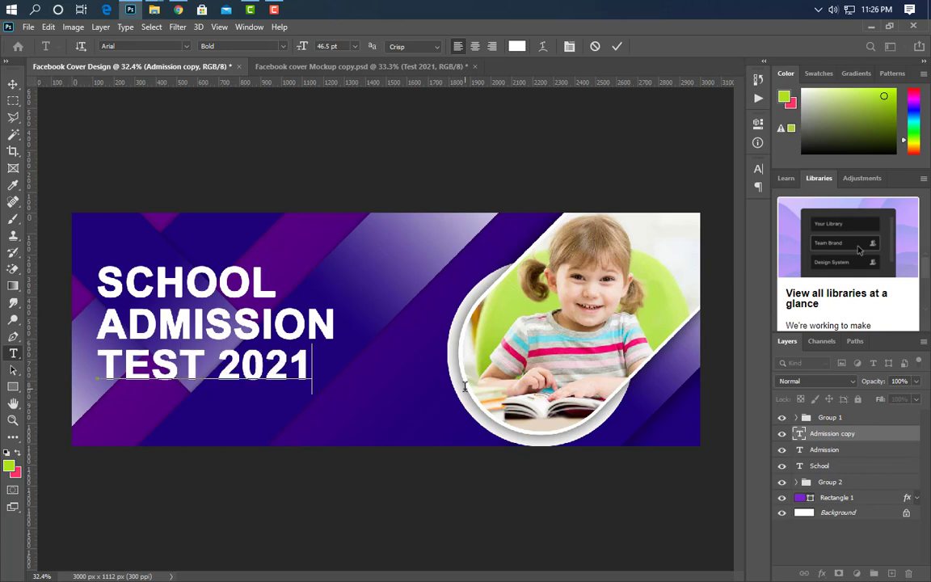
pyautogui.click(615, 47)
# Step: Set the Test 2021 text to Arial Regular with tracking 500 and a size of 30.5 pt
pyautogui.click(759, 168)
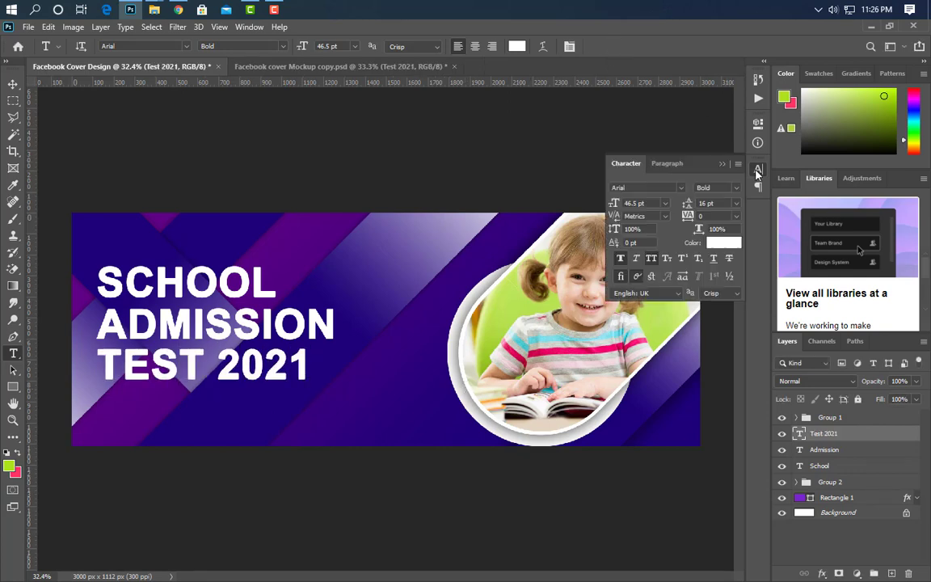
pyautogui.click(737, 187)
pyautogui.click(719, 210)
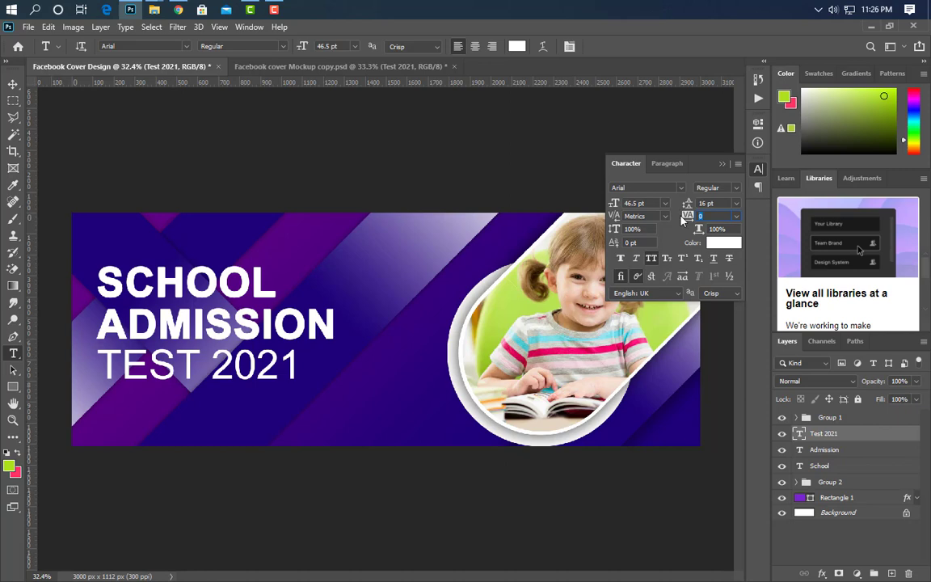
pyautogui.write('500')
pyautogui.press('Return')
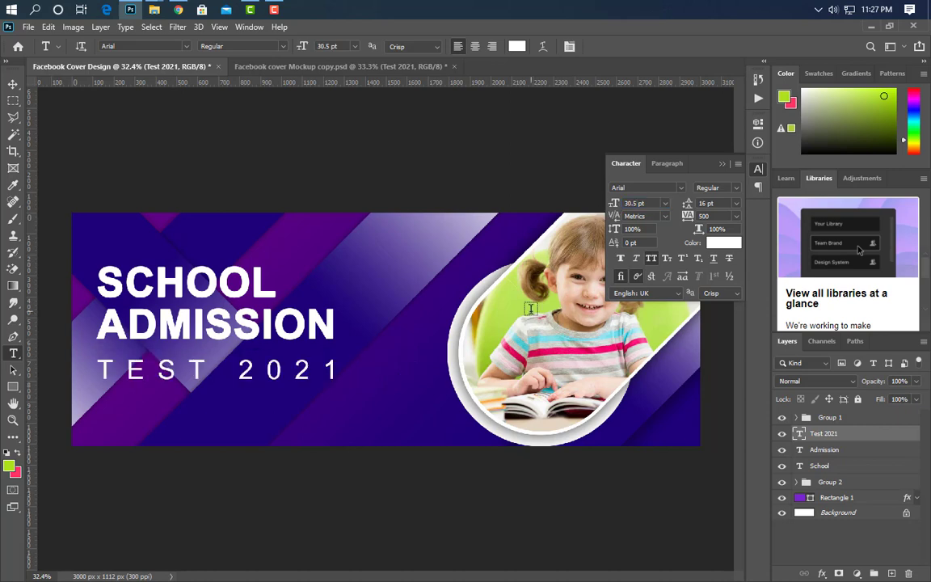
# Step: Colour the Test 2021 text pink (fd3665) by sampling the background colour swatch
pyautogui.click(731, 246)
pyautogui.click(16, 473)
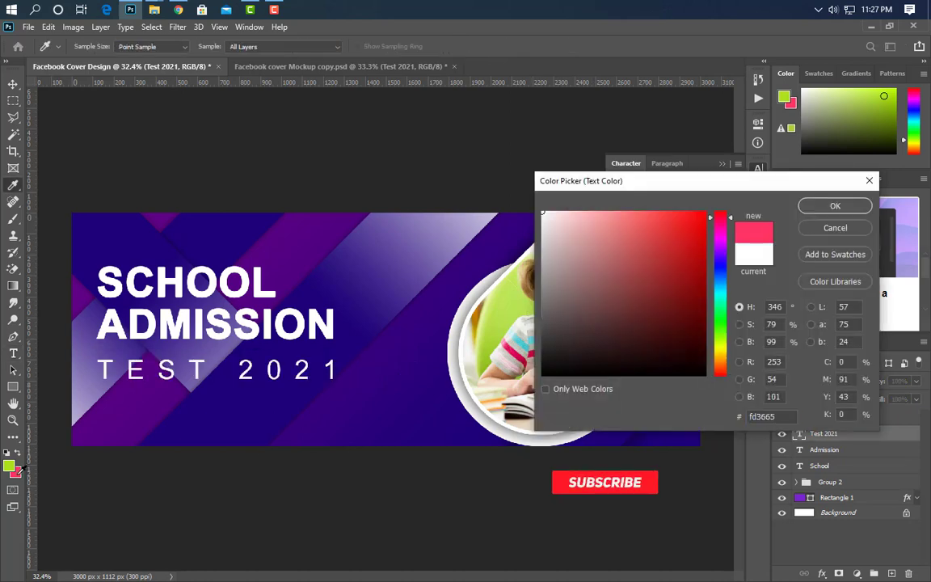
pyautogui.click(835, 206)
pyautogui.click(721, 164)
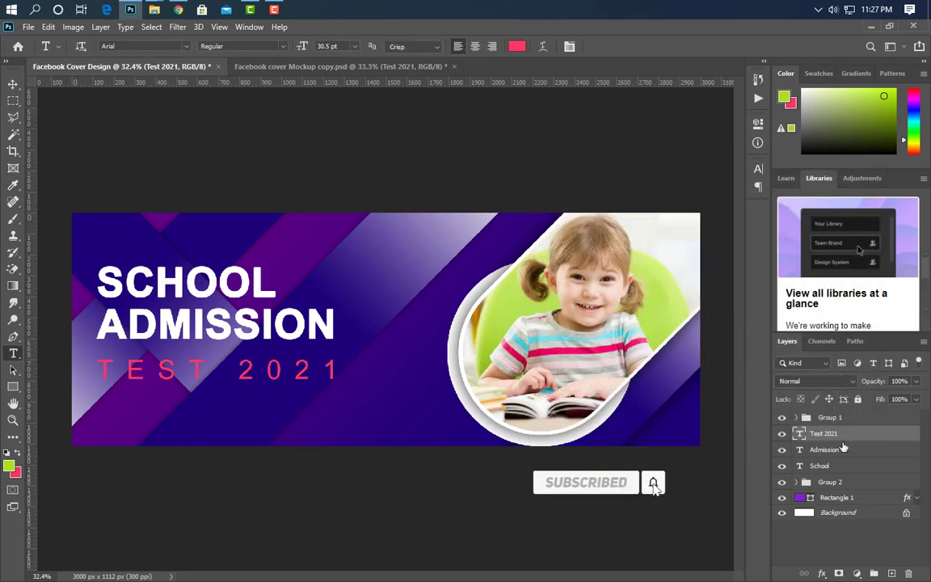
# Step: Colour the Admission text lime green by sampling the foreground colour swatch
pyautogui.click(841, 448)
pyautogui.click(758, 168)
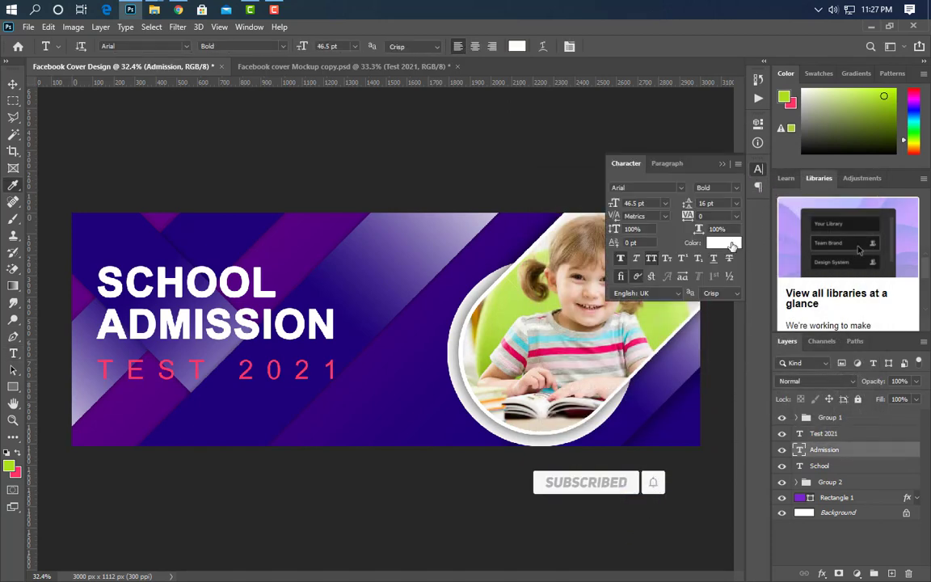
pyautogui.click(732, 245)
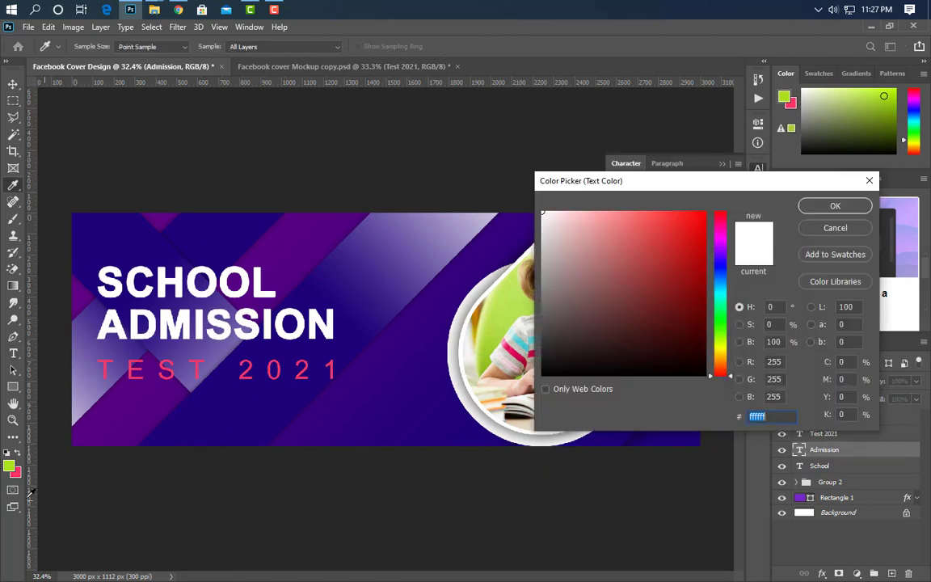
pyautogui.click(835, 207)
# Step: Move the Test 2021 text straight up so it sits closer beneath Admission
pyautogui.click(835, 435)
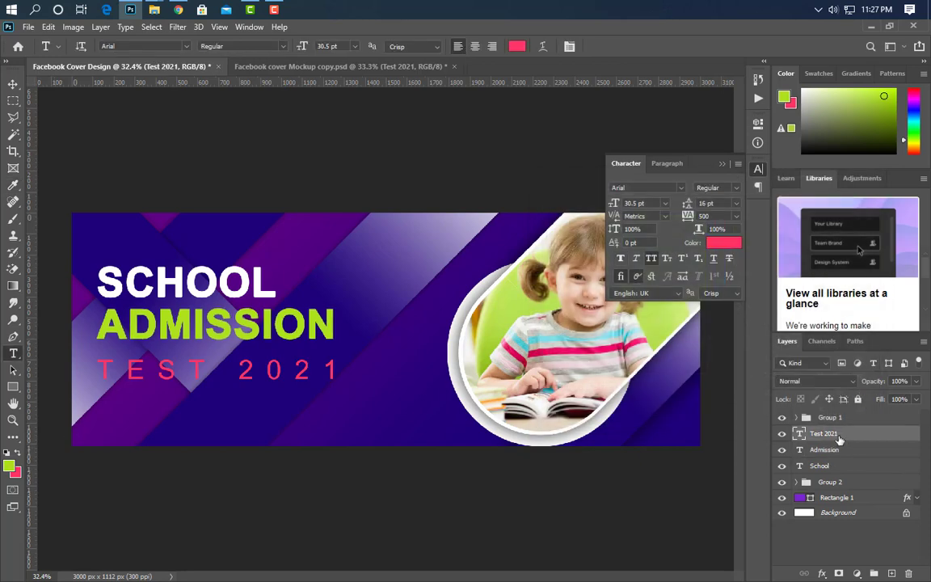
pyautogui.click(13, 84)
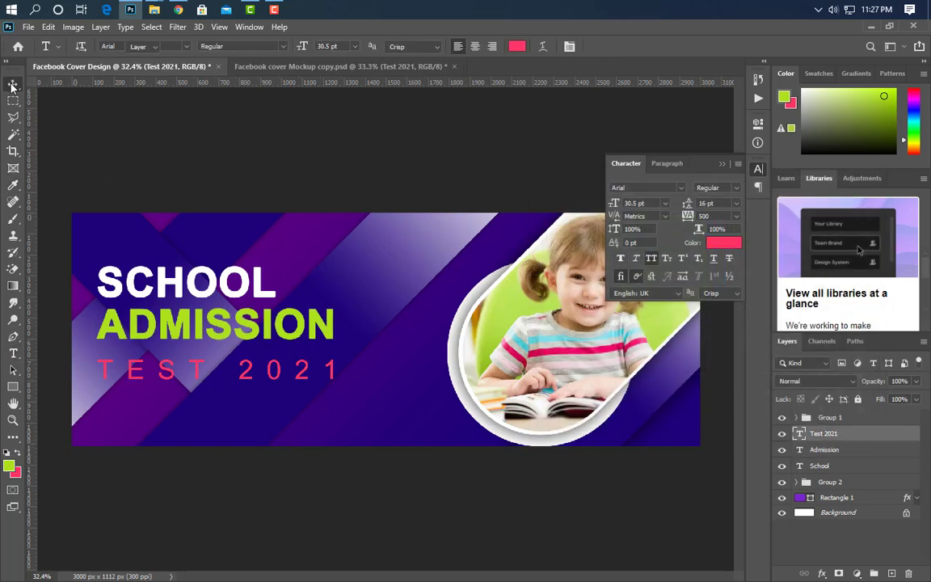
pyautogui.hotkey('shift', 'Up')
pyautogui.hotkey('shift', 'Up')
pyautogui.hotkey('shift', 'Up')
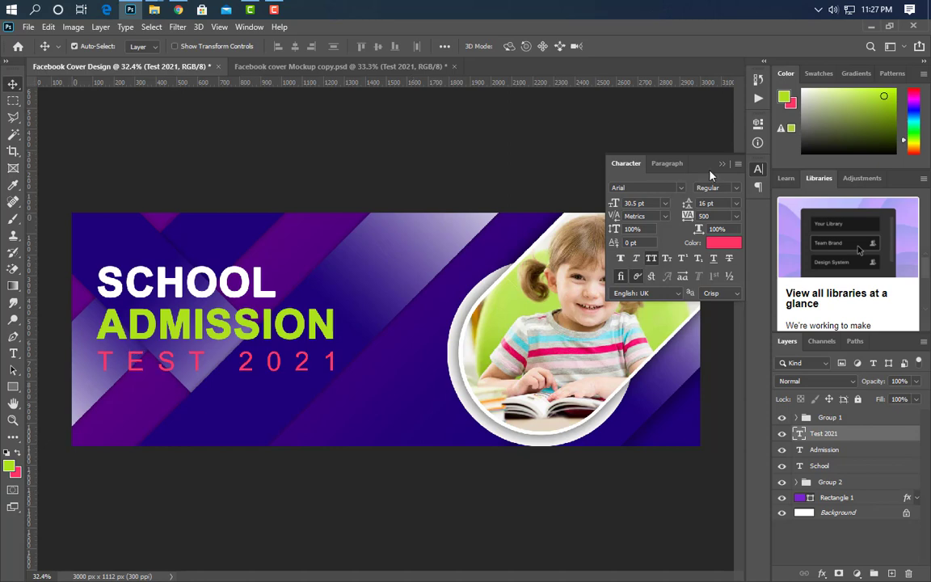
pyautogui.click(722, 163)
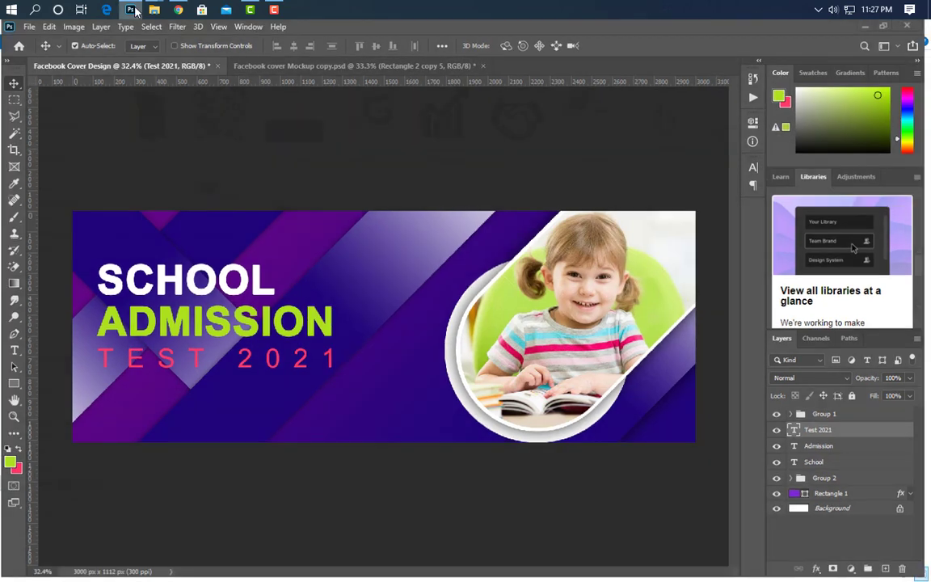
# Step: Place logo-GraphicsFamily W.png from the Dextop folder, scale it to about 4.28% and position it above the School text, aligned with its left edge
pyautogui.click(153, 9)
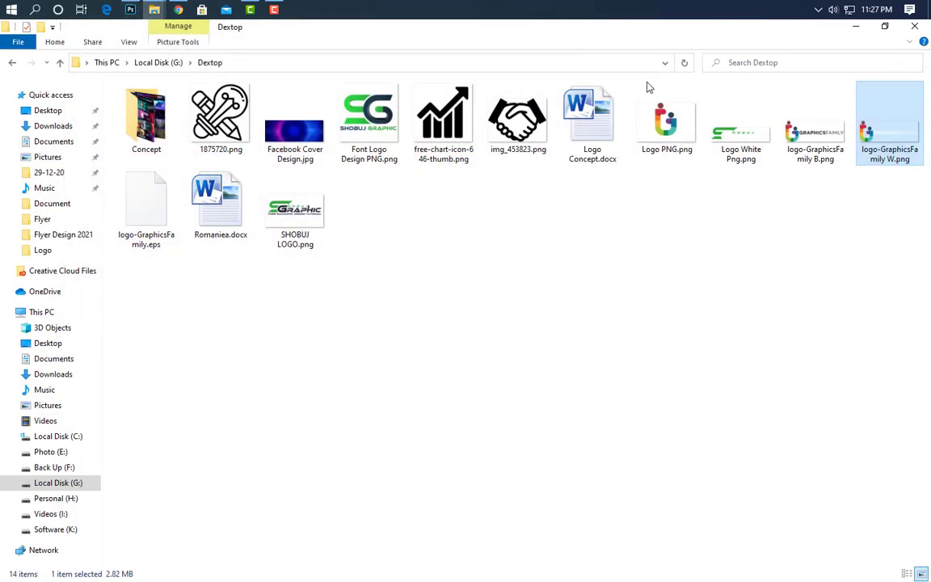
pyautogui.click(130, 9)
pyautogui.moveTo(195, 254); pyautogui.dragTo(197, 249)
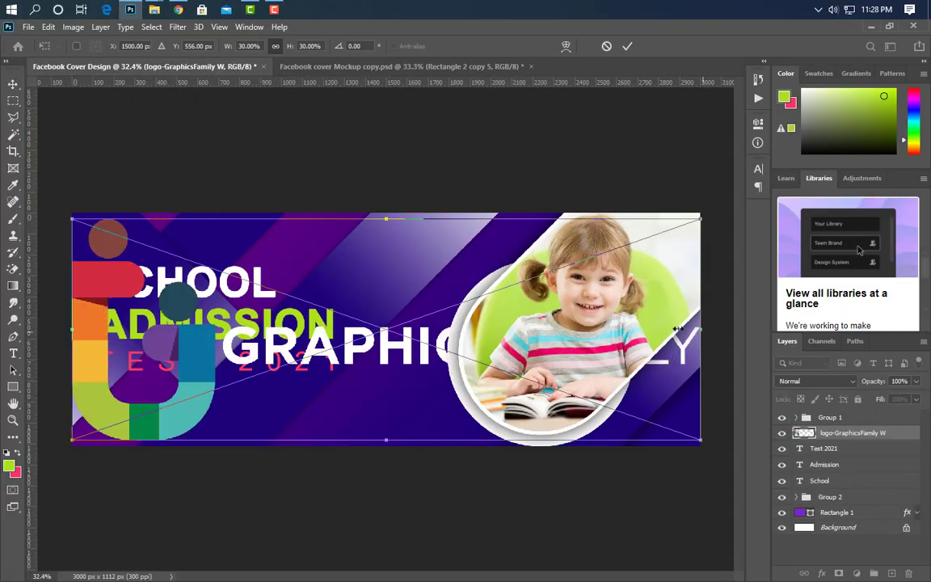
pyautogui.moveTo(677, 328); pyautogui.dragTo(192, 306)
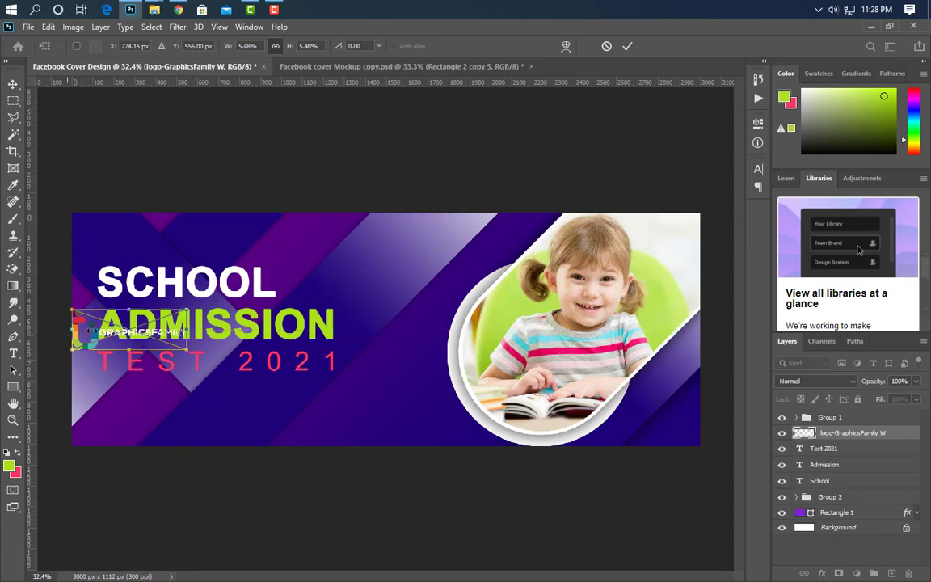
pyautogui.moveTo(150, 333); pyautogui.dragTo(164, 251)
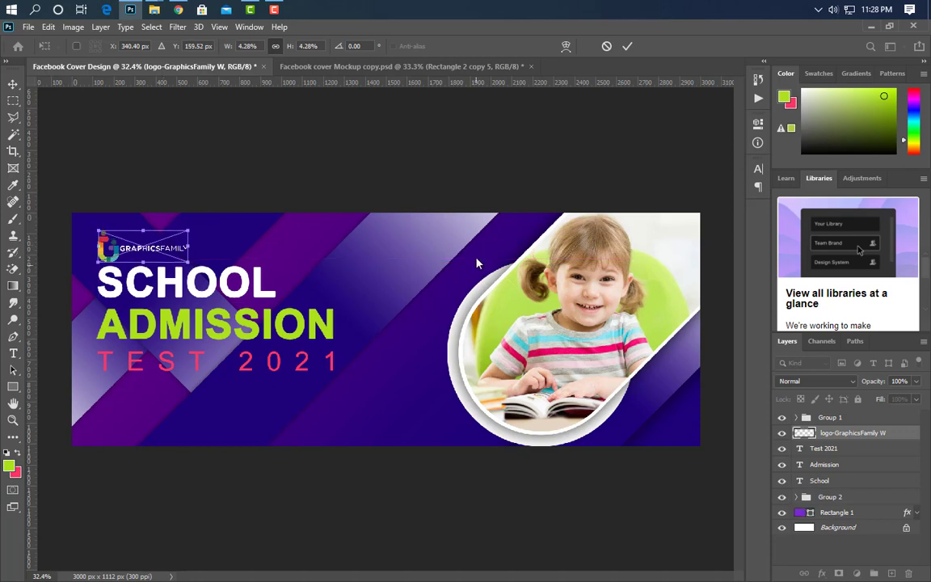
pyautogui.press('Return')
# Step: Move the Test 2021 and Admission texts down together slightly
pyautogui.click(837, 450)
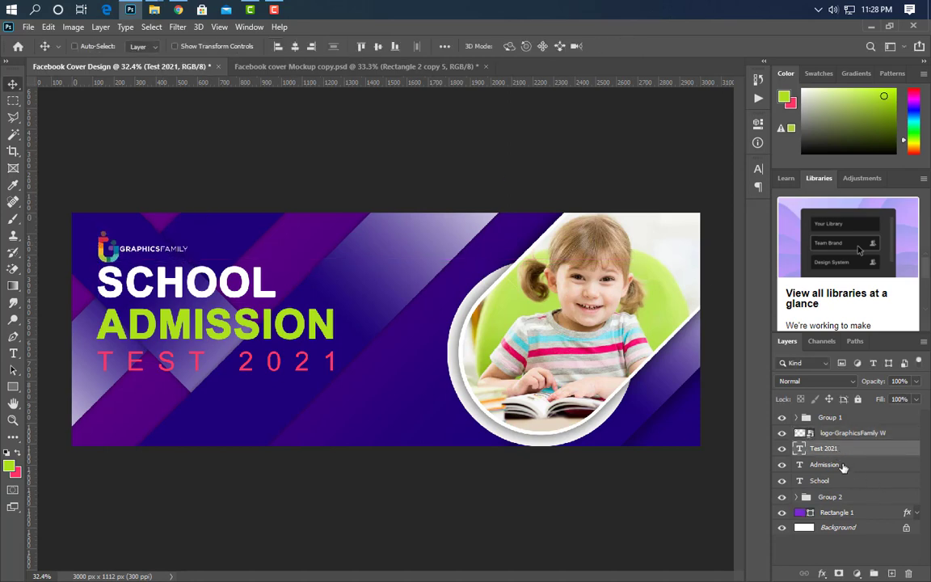
pyautogui.keyDown('shift'); pyautogui.click(841, 465); pyautogui.keyUp('shift')
pyautogui.press('Down')
pyautogui.press('Down')
pyautogui.press('Down')
pyautogui.press('Down')
pyautogui.press('Down')
pyautogui.press('Down')
pyautogui.press('Down')
pyautogui.press('Down')
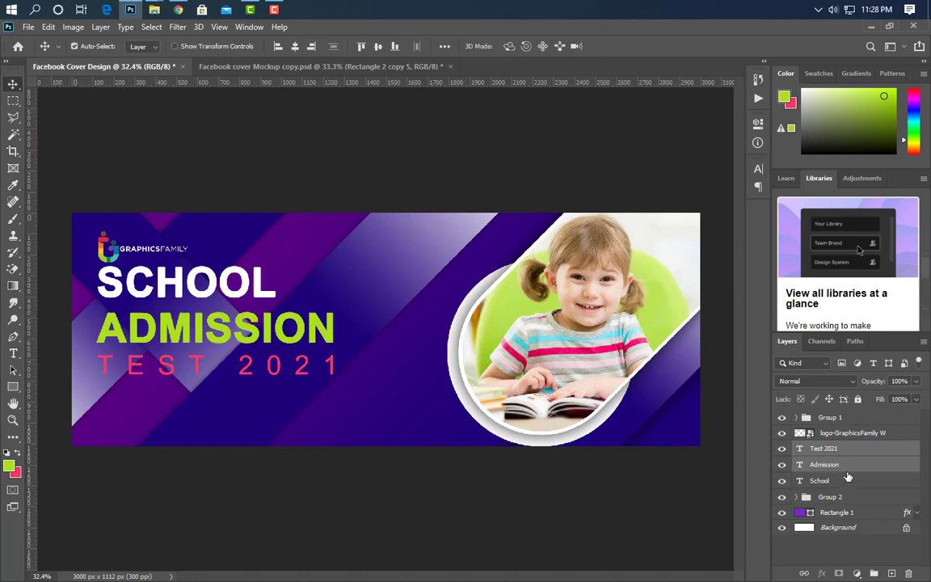
# Step: Move the School text down closer to Admission and nudge the Test 2021 text slightly up
pyautogui.click(837, 483)
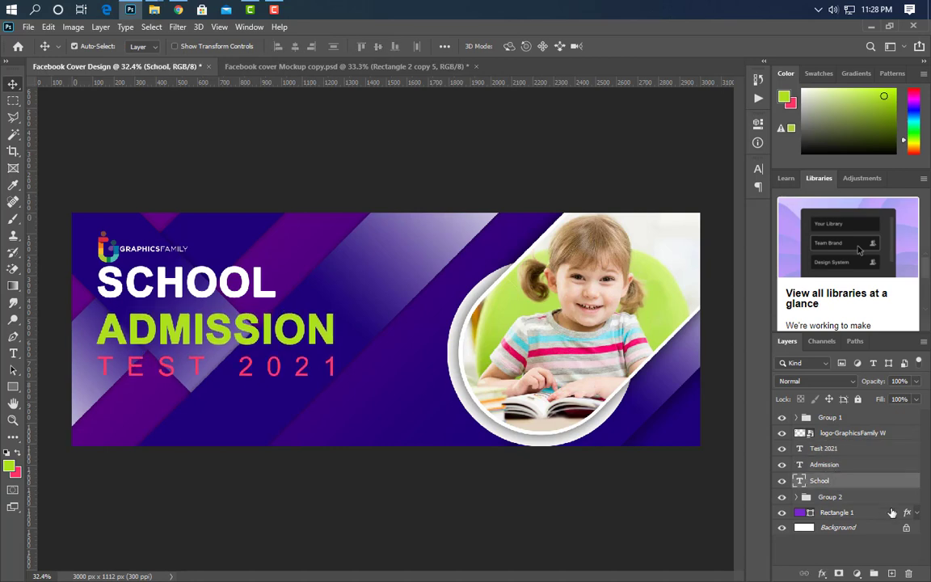
pyautogui.press('Down')
pyautogui.press('Down')
pyautogui.press('Down')
pyautogui.press('Down')
pyautogui.press('Down')
pyautogui.press('Down')
pyautogui.press('Down')
pyautogui.press('Down')
pyautogui.press('Down')
pyautogui.press('Down')
pyautogui.press('Down')
pyautogui.press('Down')
pyautogui.press('Down')
pyautogui.press('Down')
pyautogui.press('Down')
pyautogui.press('Down')
pyautogui.press('Down')
pyautogui.press('Down')
pyautogui.press('Down')
pyautogui.press('Down')
pyautogui.press('Down')
pyautogui.press('Down')
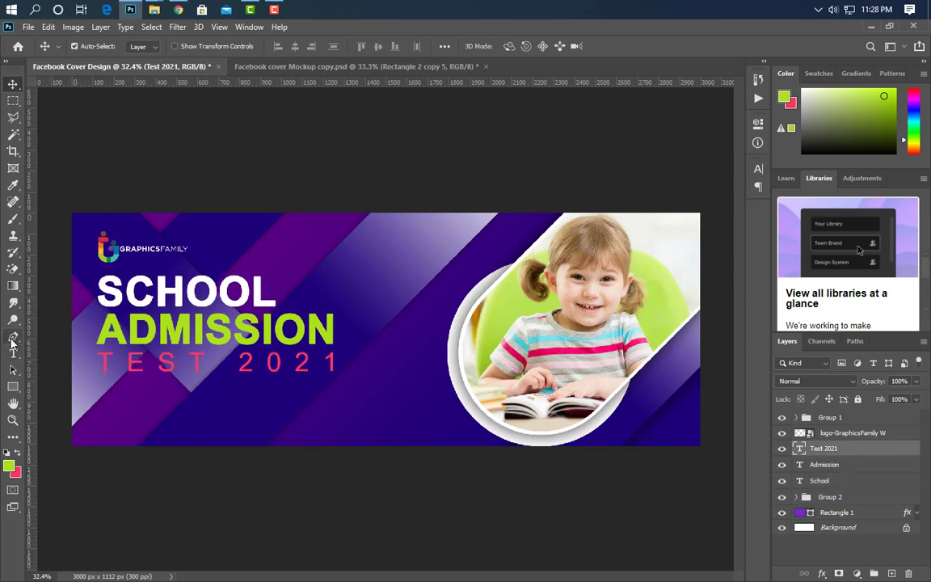
# Step: Draw a closed shape with a concave curved upper edge, about 1481 by 526 px, in the cover's lower-left corner with the Pen tool
pyautogui.click(13, 337)
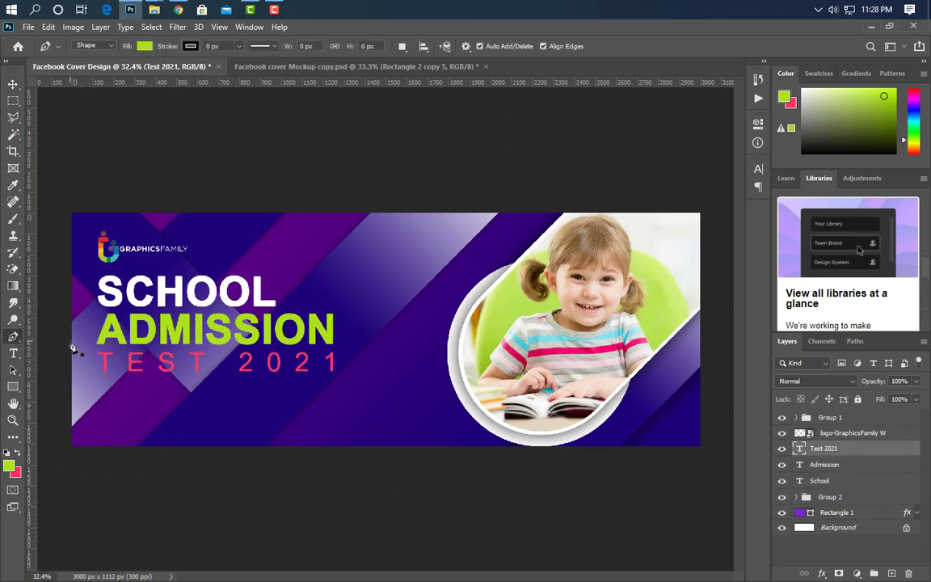
pyautogui.click(70, 339)
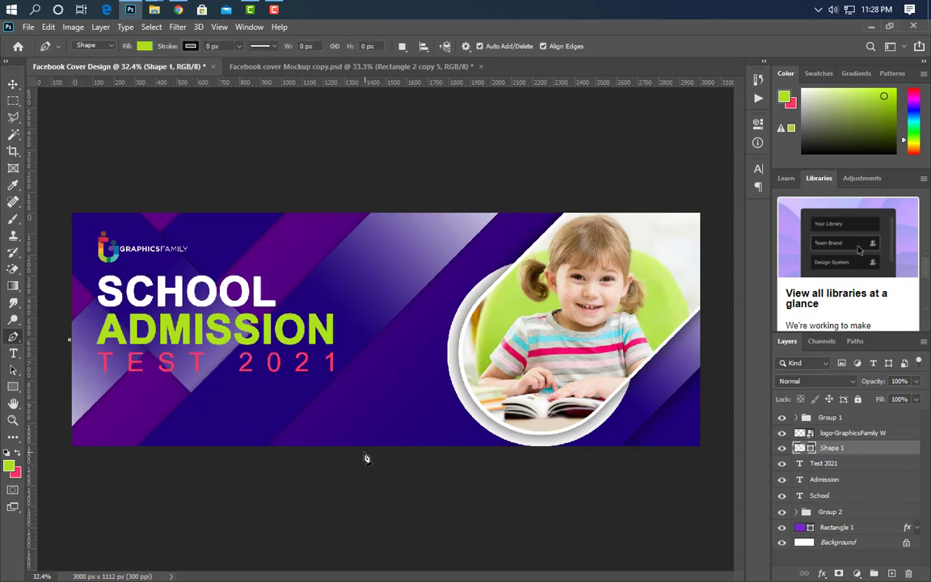
pyautogui.moveTo(379, 447); pyautogui.dragTo(596, 447)
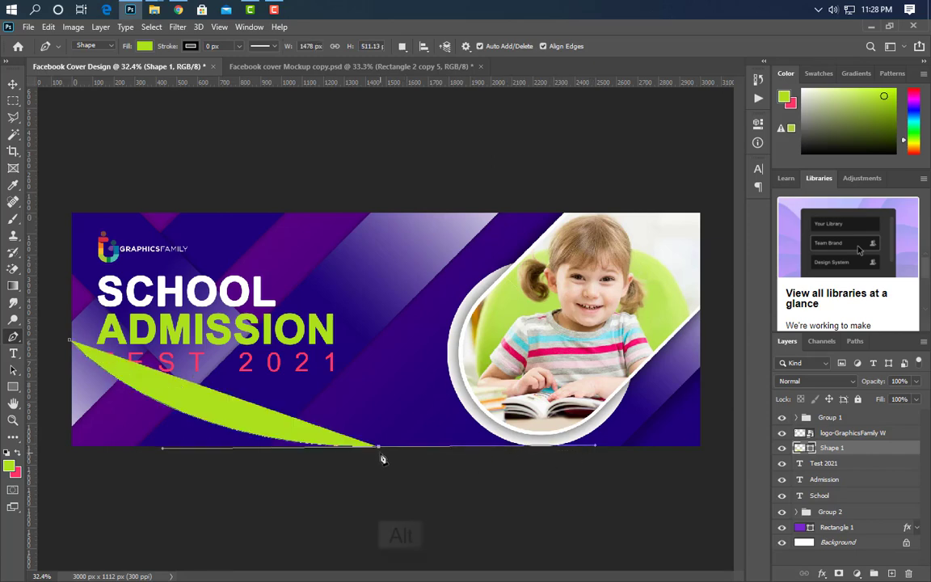
pyautogui.keyDown('alt'); pyautogui.click(381, 449); pyautogui.keyUp('alt')
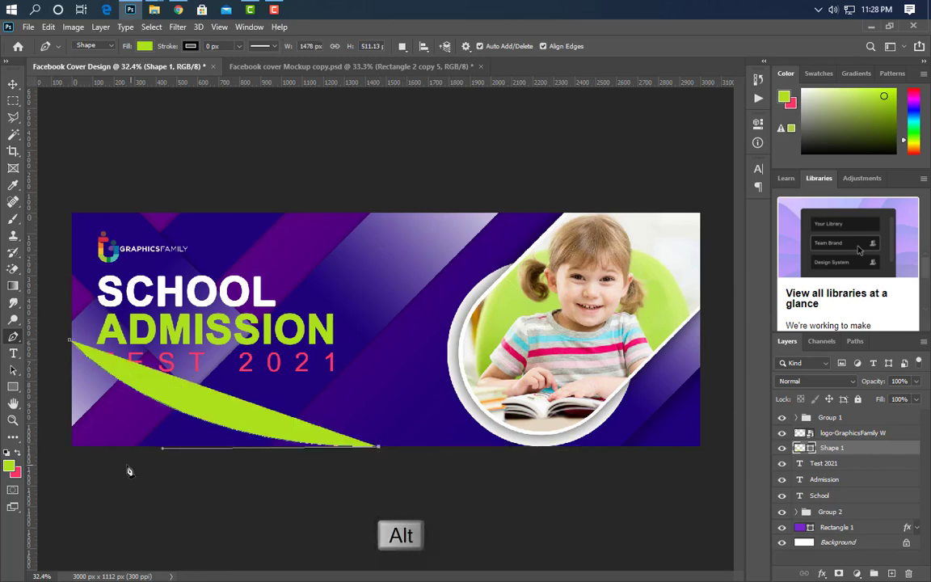
pyautogui.click(70, 447)
pyautogui.click(69, 343)
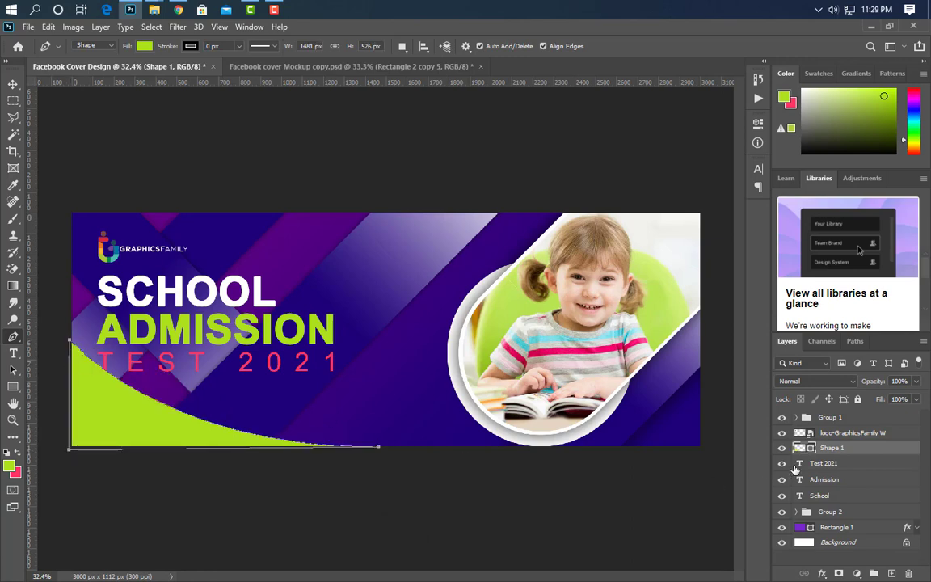
# Step: Set the curved corner shape's fill to white (ffffff)
pyautogui.doubleClick(809, 450)
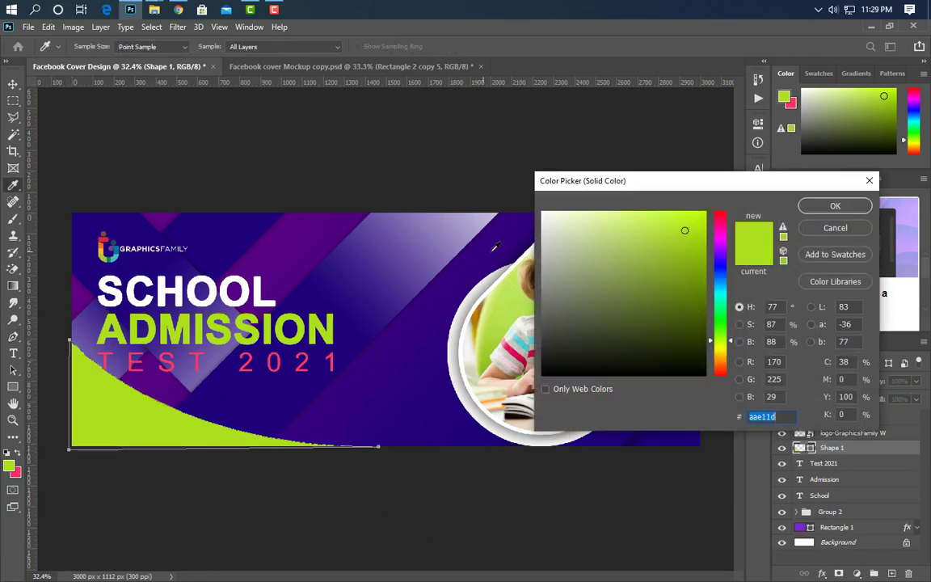
pyautogui.write('ffffff')
pyautogui.click(853, 209)
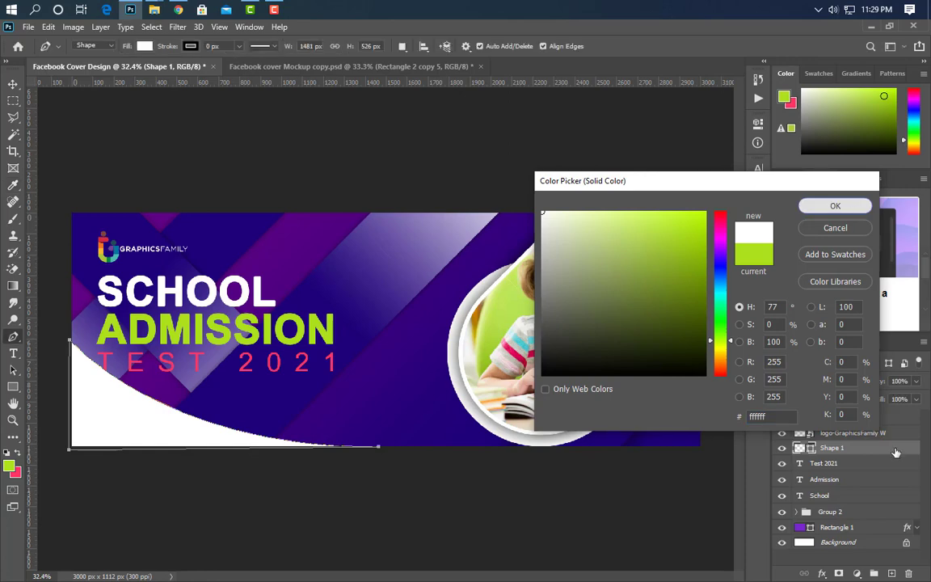
# Step: Duplicate the white corner shape, rotate the copy about 2.1° and shift it slightly up and left
pyautogui.hotkey('ctrl', 'j')
pyautogui.hotkey('ctrl', 't')
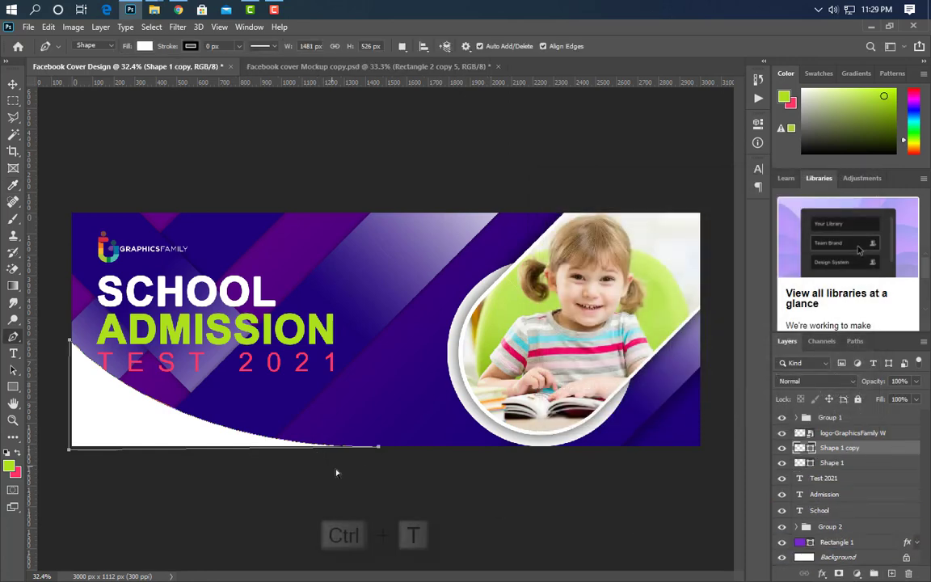
pyautogui.moveTo(53, 320); pyautogui.dragTo(56, 307)
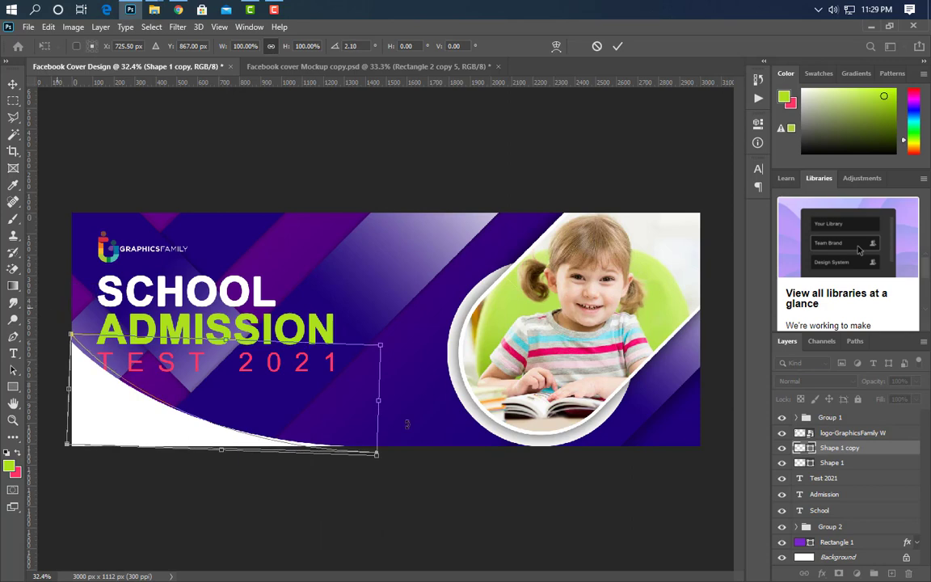
pyautogui.press('Up')
pyautogui.press('Up')
pyautogui.press('Up')
pyautogui.press('Up')
pyautogui.press('Up')
pyautogui.press('Up')
pyautogui.press('Up')
pyautogui.press('Up')
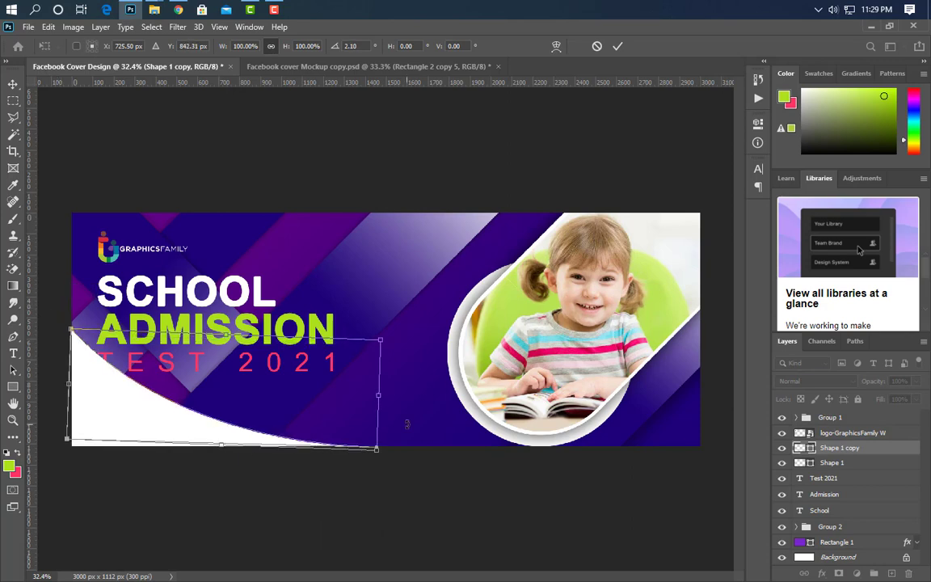
pyautogui.press('Left')
pyautogui.press('Left')
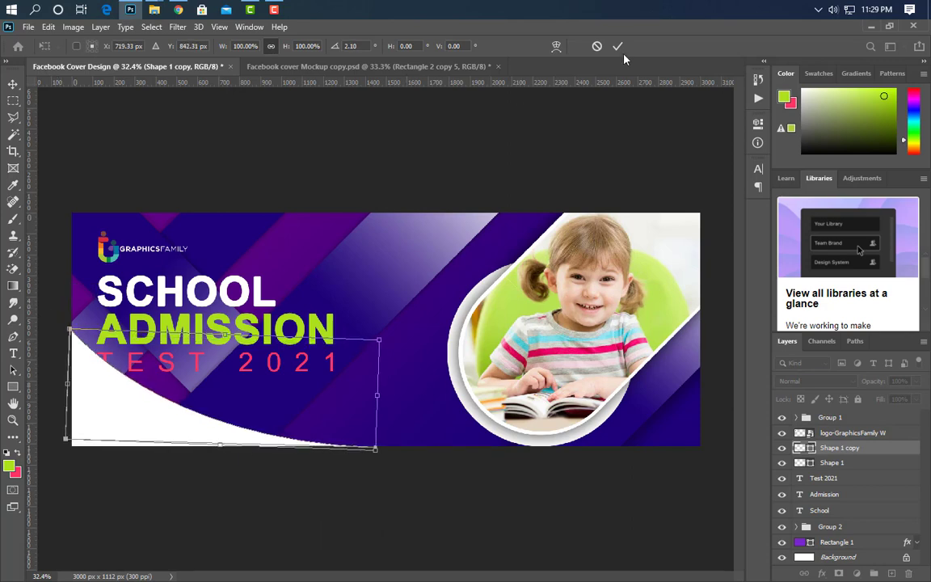
pyautogui.click(619, 48)
# Step: Place the rotated corner-shape copy beneath the original and set its fill to pale mauve (bbaec3)
pyautogui.moveTo(902, 452); pyautogui.dragTo(892, 471)
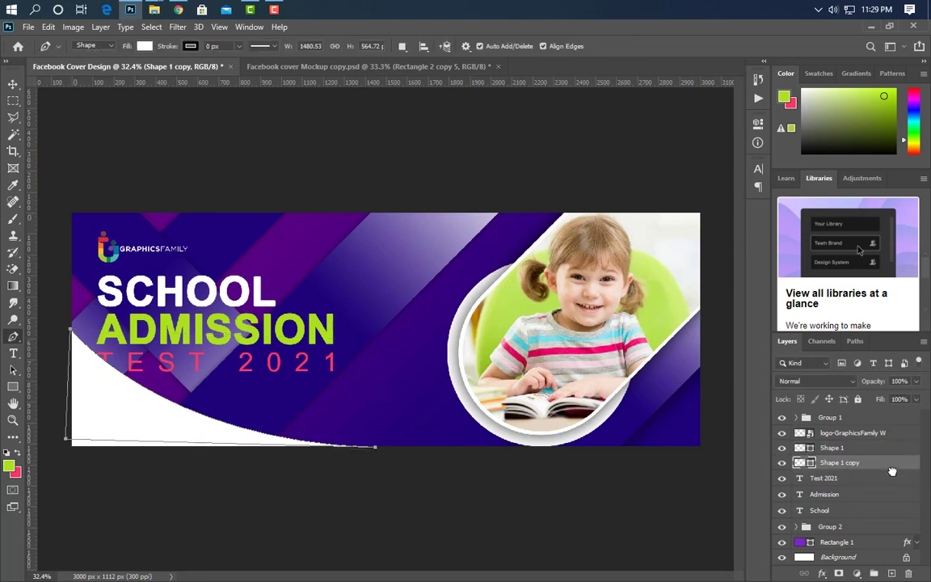
pyautogui.doubleClick(812, 465)
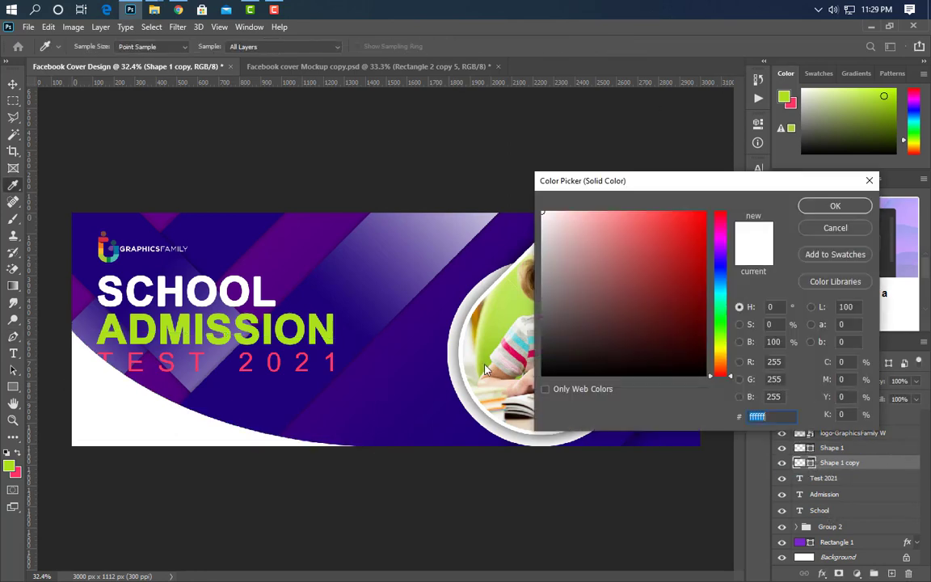
pyautogui.click(305, 246)
pyautogui.click(576, 245)
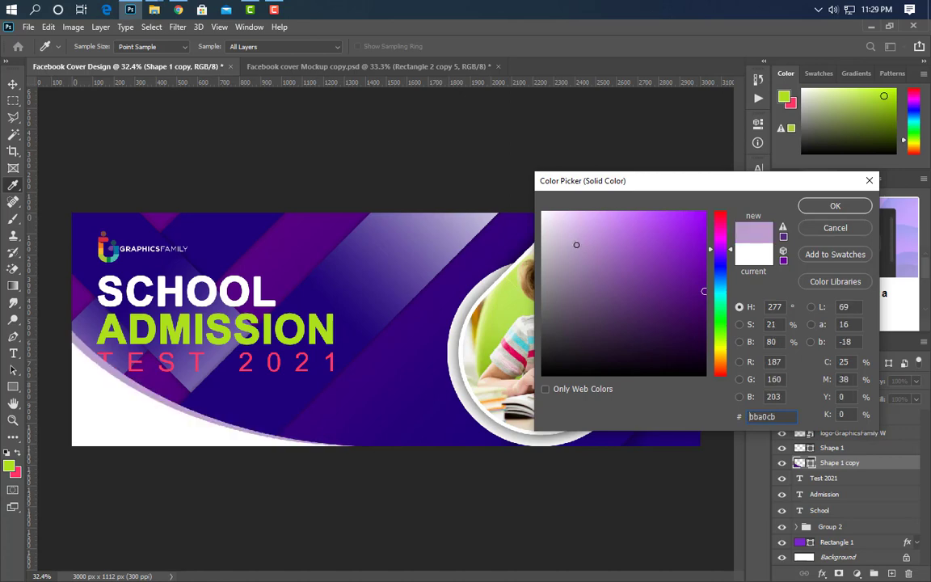
pyautogui.click(558, 249)
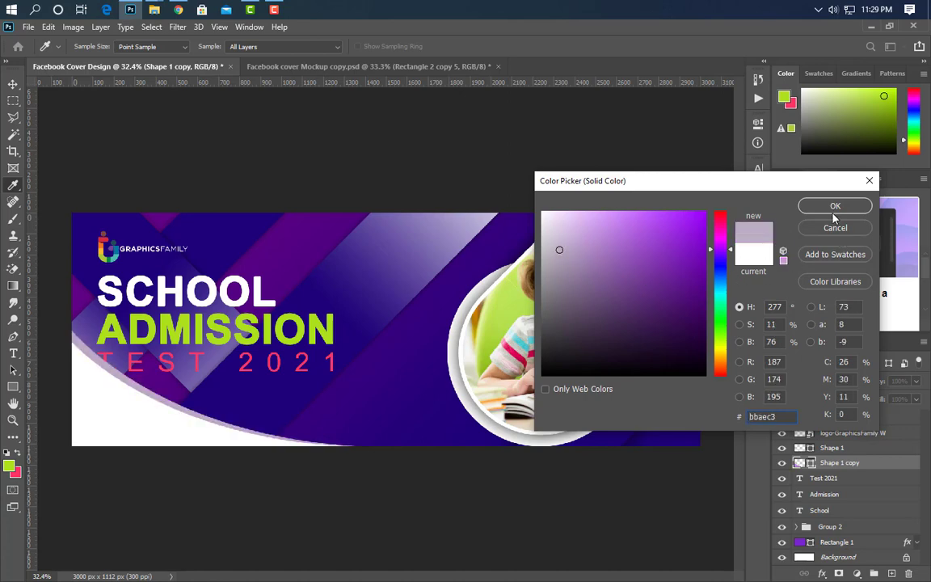
pyautogui.click(834, 210)
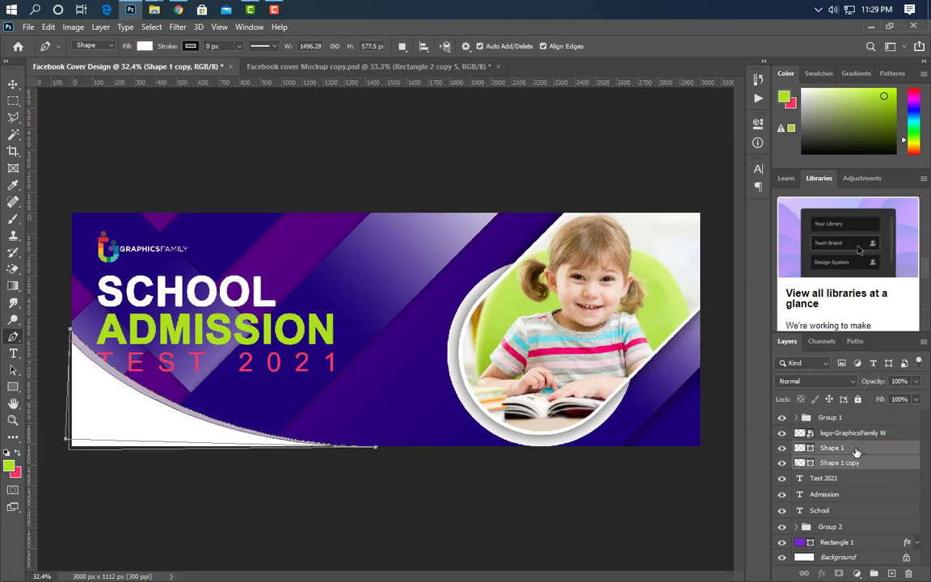
# Step: Nudge both curved corner shapes slightly down together
pyautogui.keyDown('shift'); pyautogui.click(840, 448); pyautogui.keyUp('shift')
pyautogui.press('Down')
pyautogui.press('Down')
pyautogui.press('Down')
pyautogui.press('Down')
pyautogui.press('Down')
pyautogui.press('Down')
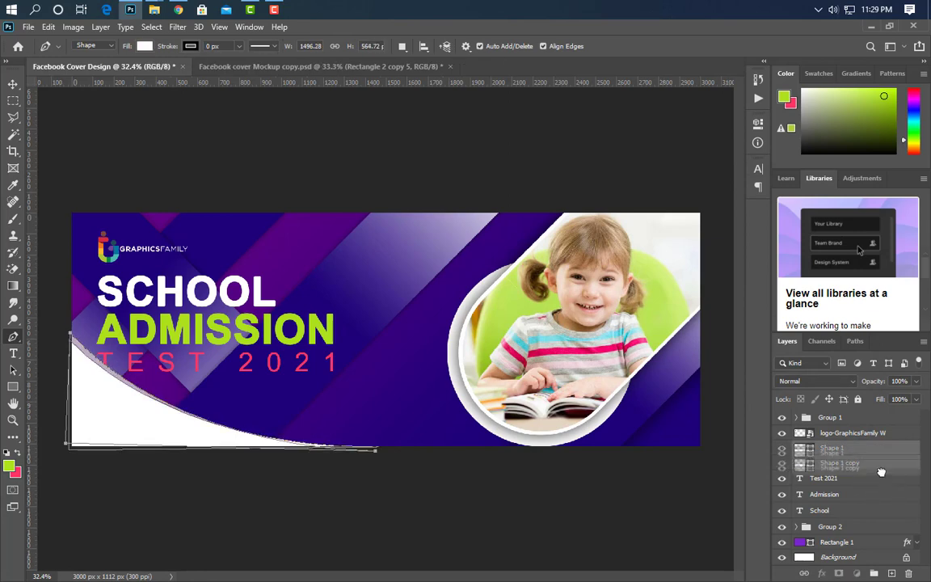
# Step: Move the two corner shapes below the School text in the layer order and group them
pyautogui.moveTo(880, 517); pyautogui.dragTo(880, 517)
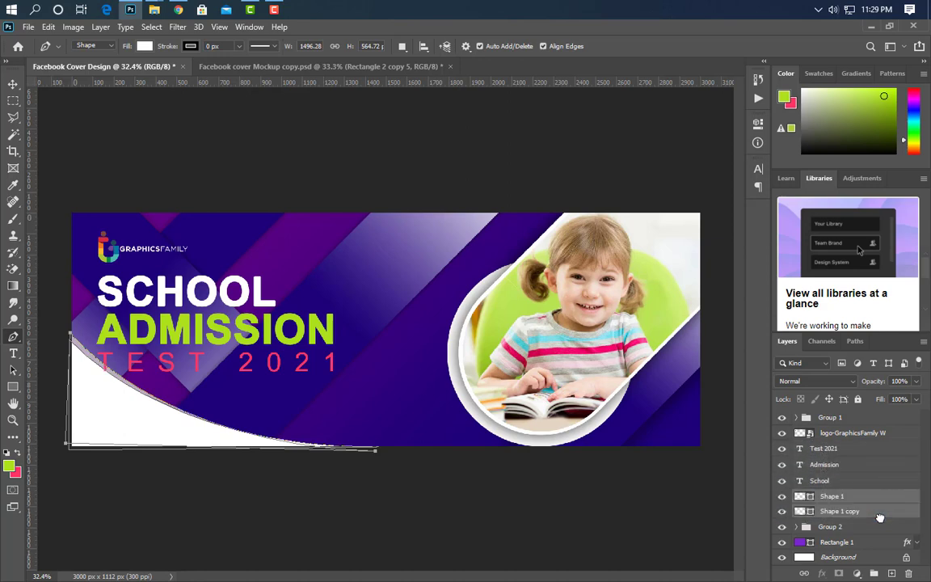
pyautogui.click(874, 574)
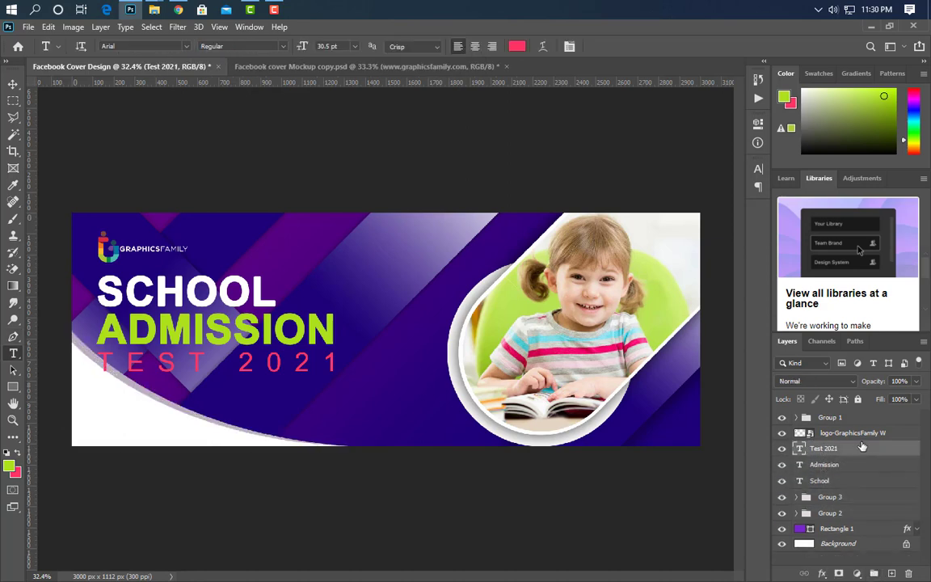
pyautogui.click(864, 434)
pyautogui.click(892, 572)
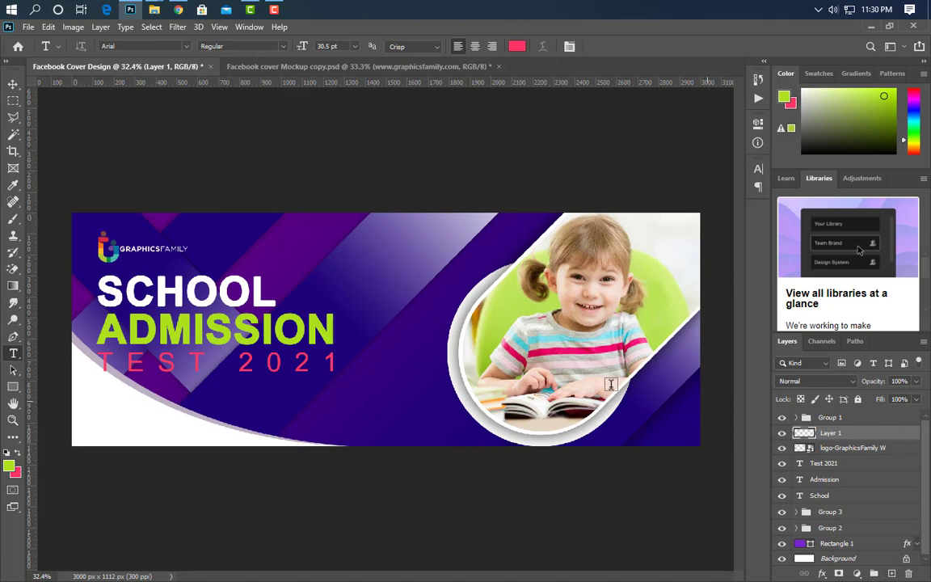
pyautogui.click(96, 415)
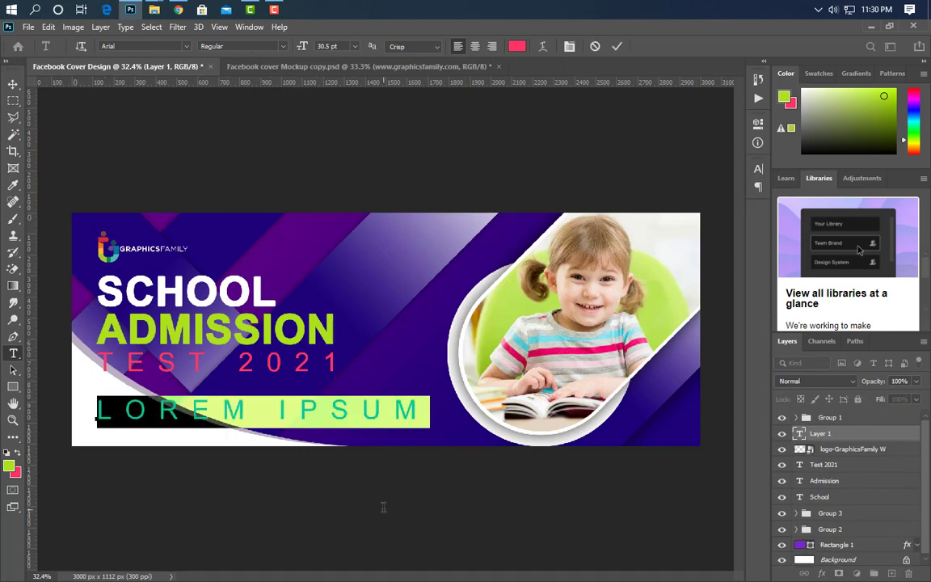
pyautogui.write('www')
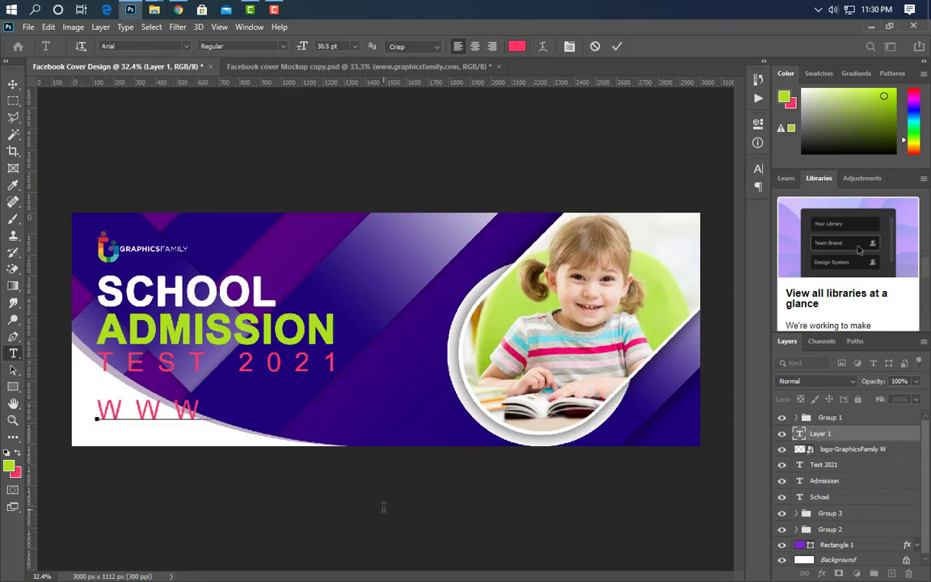
pyautogui.write('.graphi')
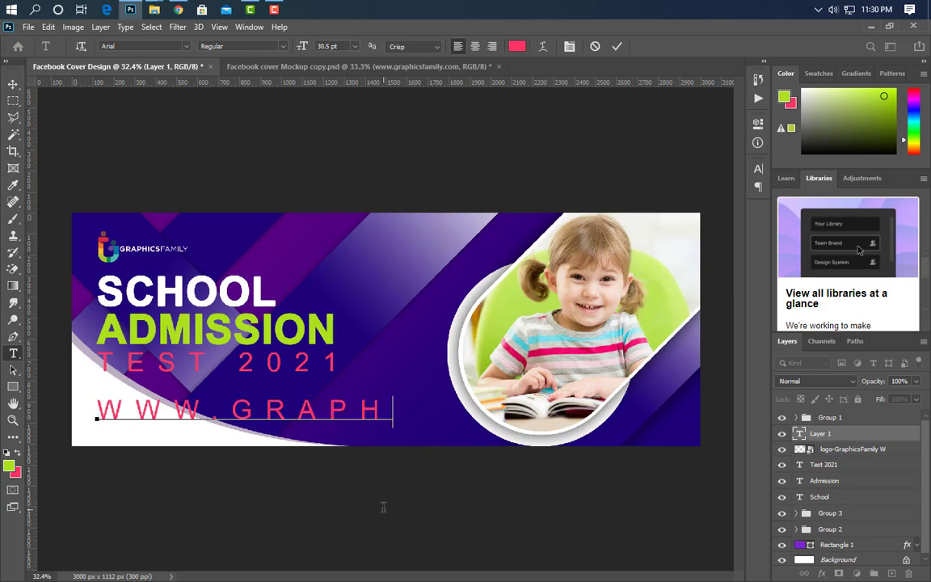
pyautogui.write('cs')
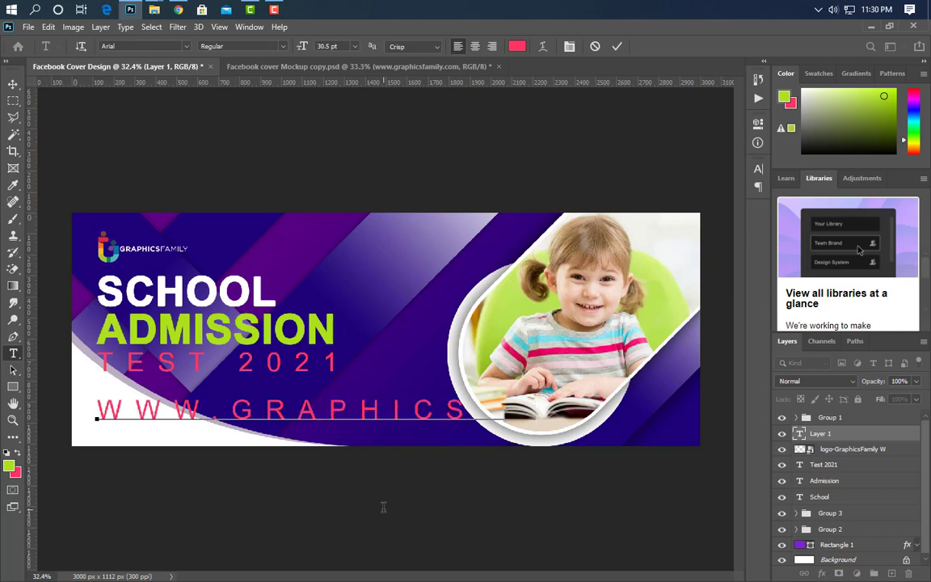
pyautogui.write('family.')
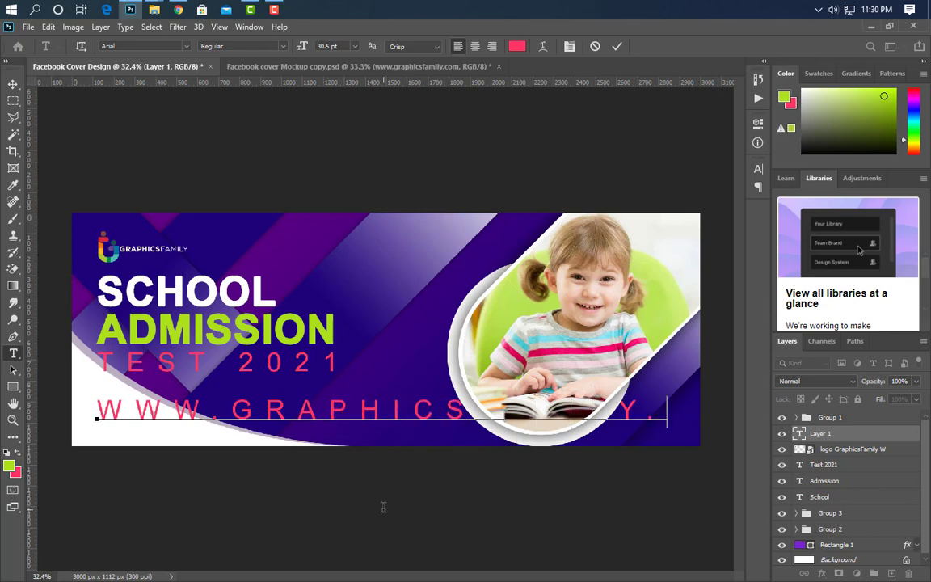
pyautogui.write('com')
pyautogui.click(617, 50)
# Step: Set the web address text's tracking to 0 and its font size to 13 pt
pyautogui.click(758, 168)
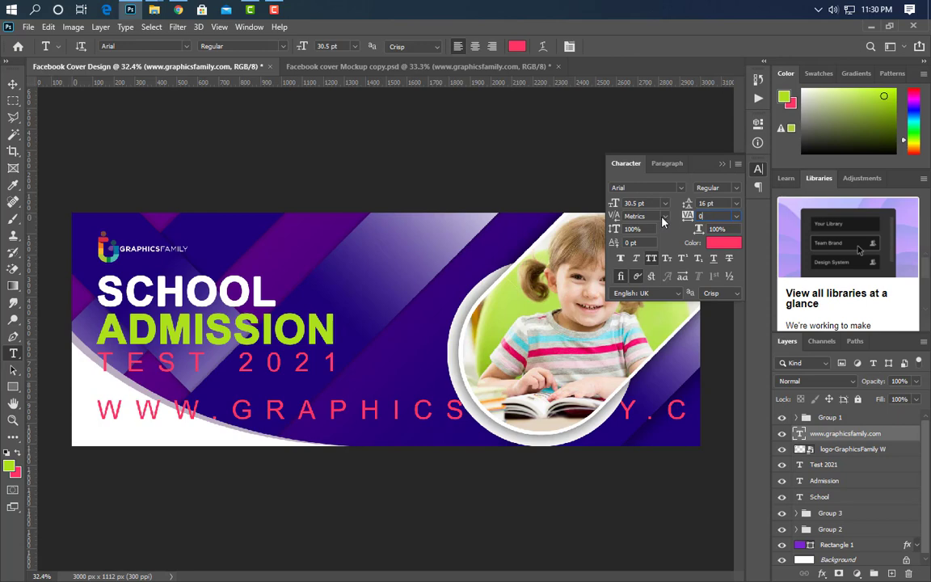
pyautogui.write('0')
pyautogui.press('Return')
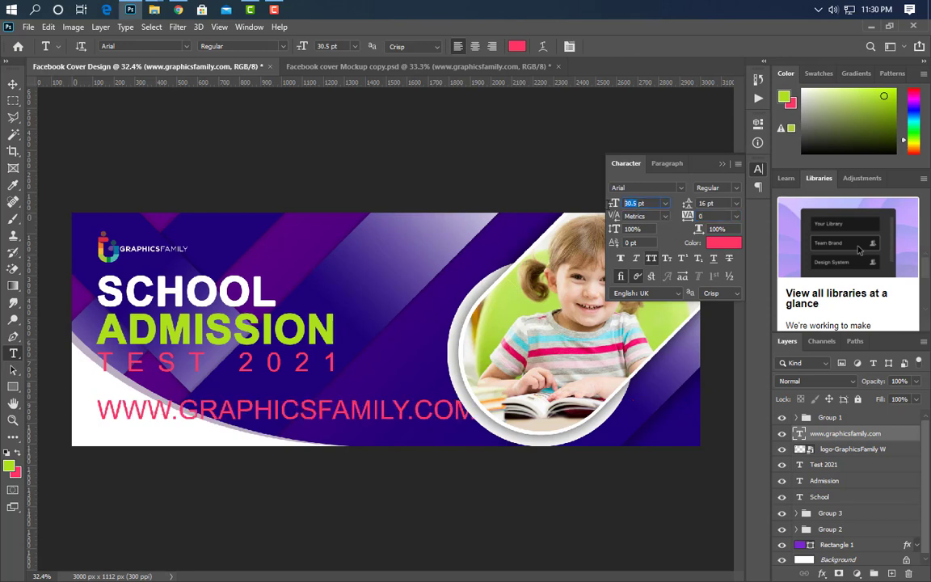
pyautogui.write('1')
pyautogui.press('Return')
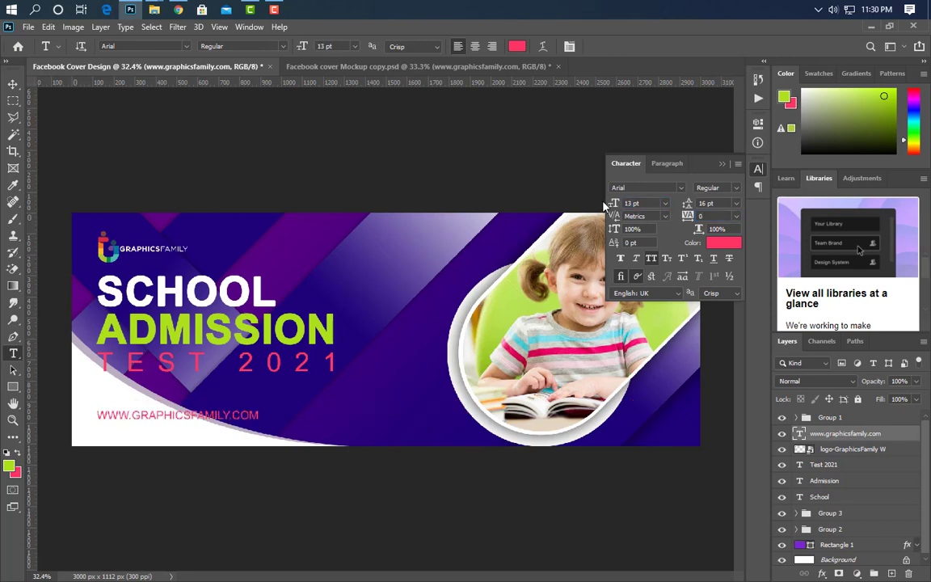
# Step: Switch the web address from all caps to faux bold and colour it dark blue (1d0177)
pyautogui.click(650, 258)
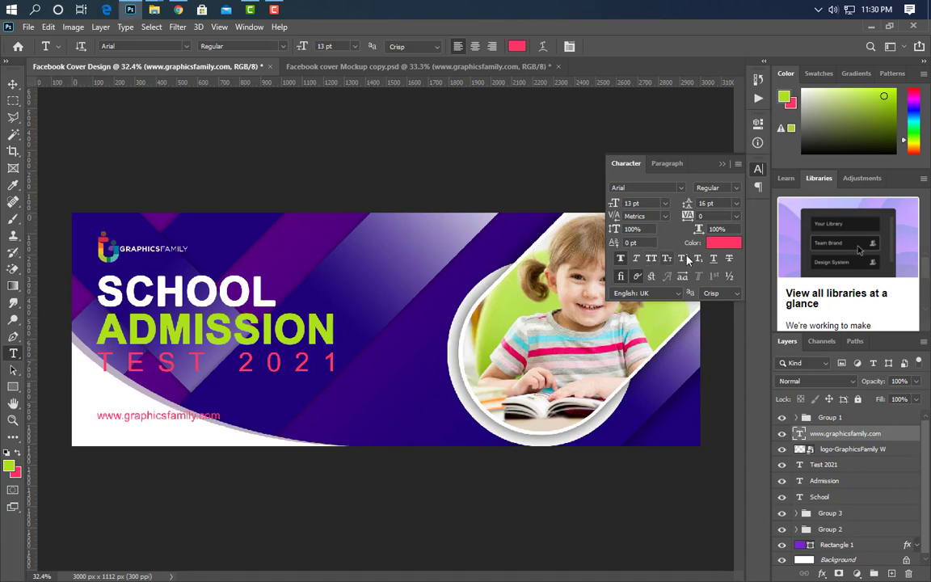
pyautogui.click(723, 242)
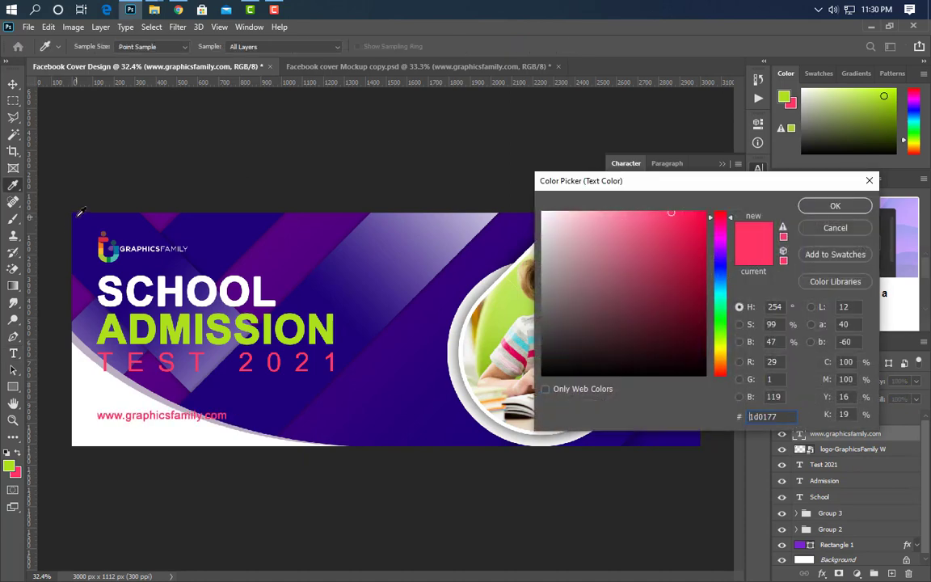
pyautogui.click(833, 205)
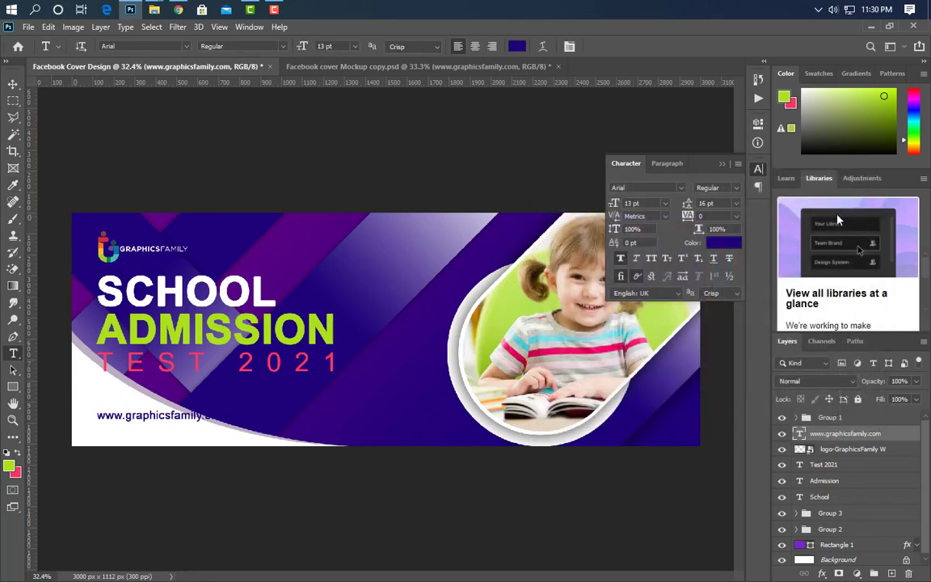
pyautogui.click(721, 163)
# Step: Move the web address down so that it fits inside the white corner shape
pyautogui.click(13, 84)
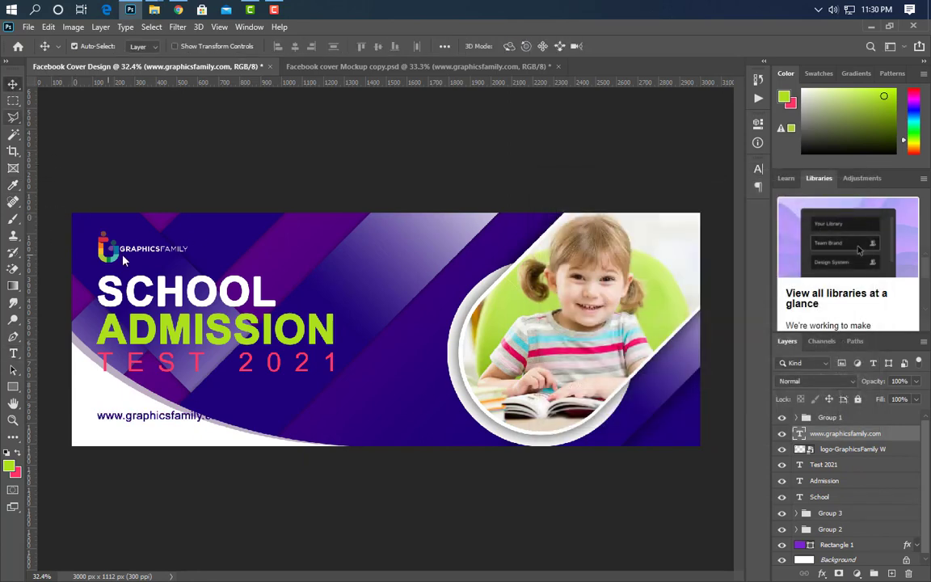
pyautogui.moveTo(161, 421); pyautogui.dragTo(160, 430)
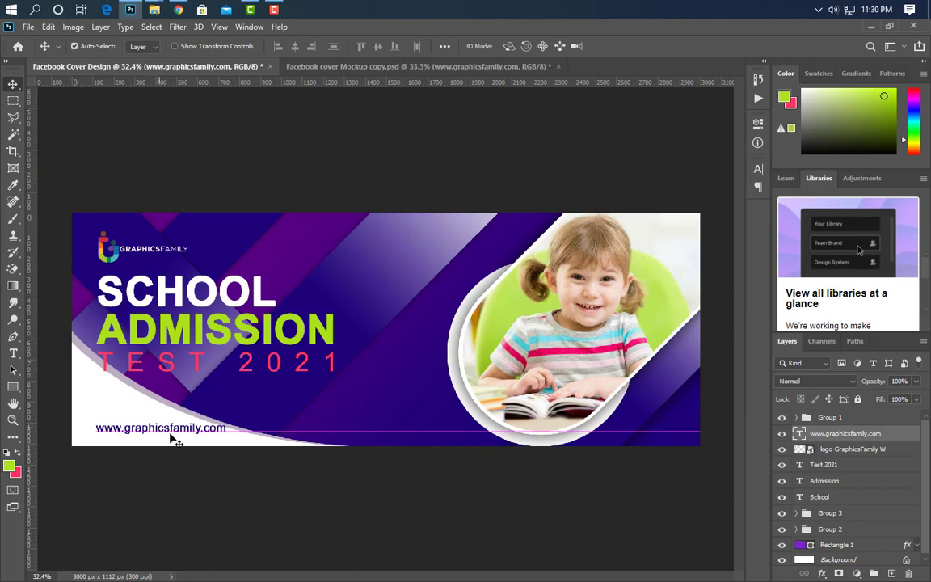
# Step: Draw a lime-green rectangle about 308 by 89 px just above the web address and fully round its corners
pyautogui.scroll(4, 69, 376)
pyautogui.scroll(4, 45, 424)
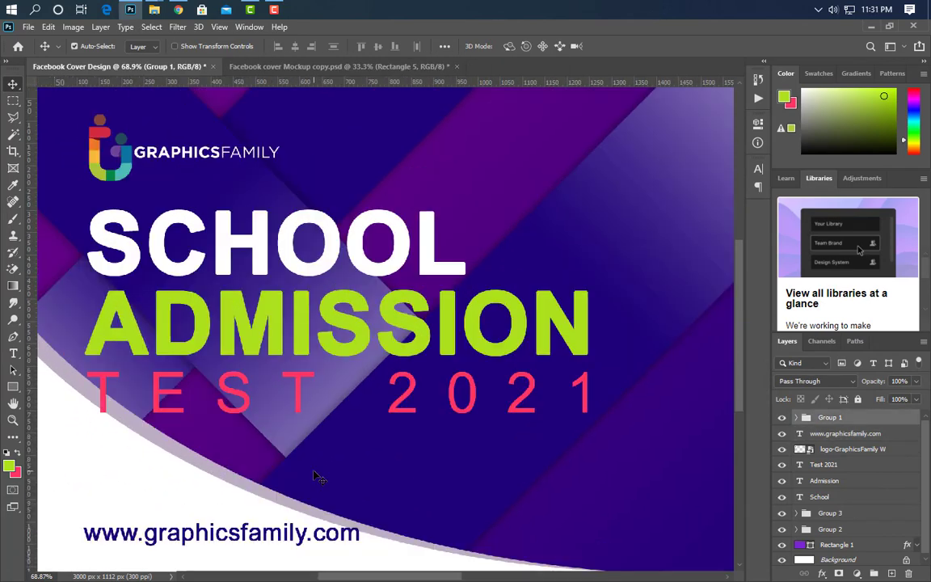
pyautogui.click(13, 387)
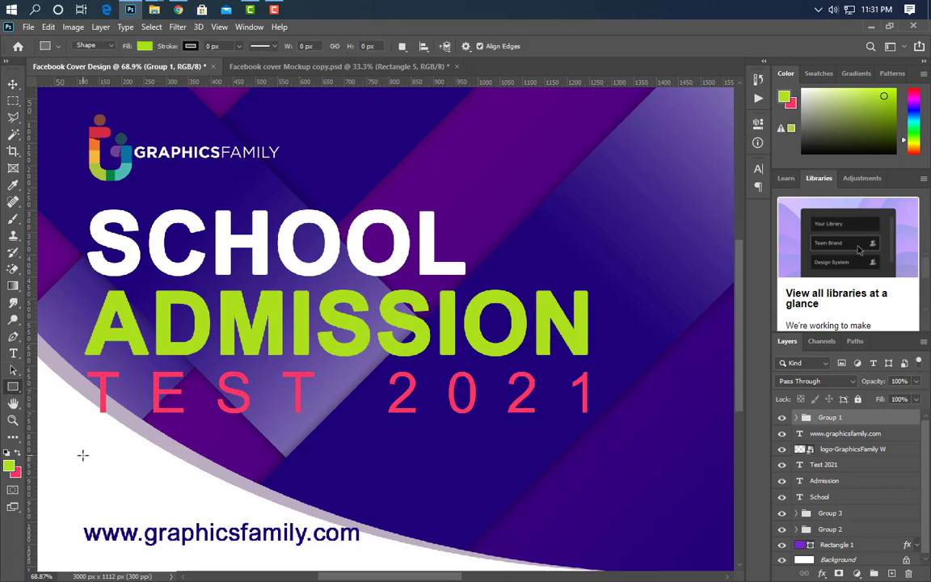
pyautogui.moveTo(82, 455); pyautogui.dragTo(219, 493)
pyautogui.moveTo(572, 249); pyautogui.dragTo(738, 266)
pyautogui.click(723, 120)
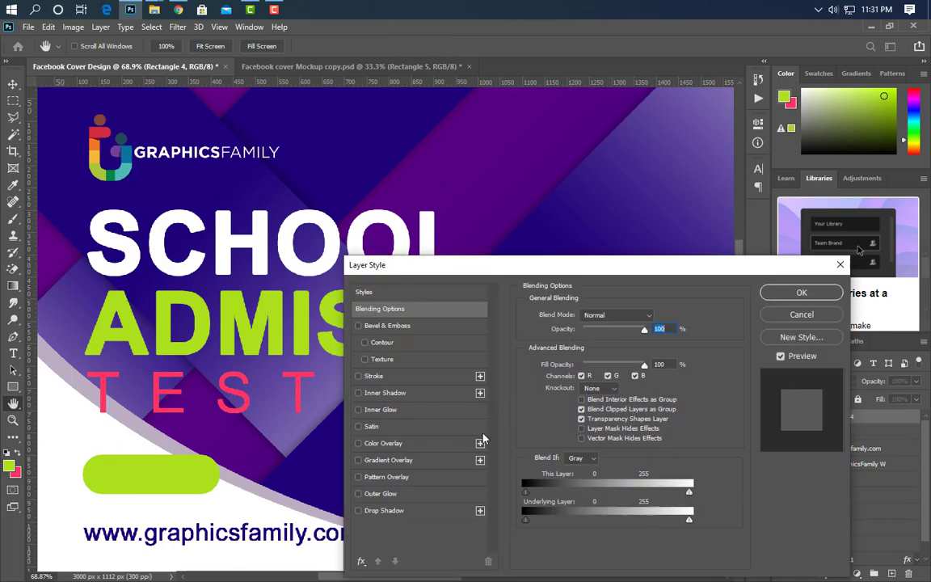
# Step: Add a reversed Gradient Overlay to the rounded rectangle with colour stops eeefea, 1d0177 and fd2481
pyautogui.click(388, 460)
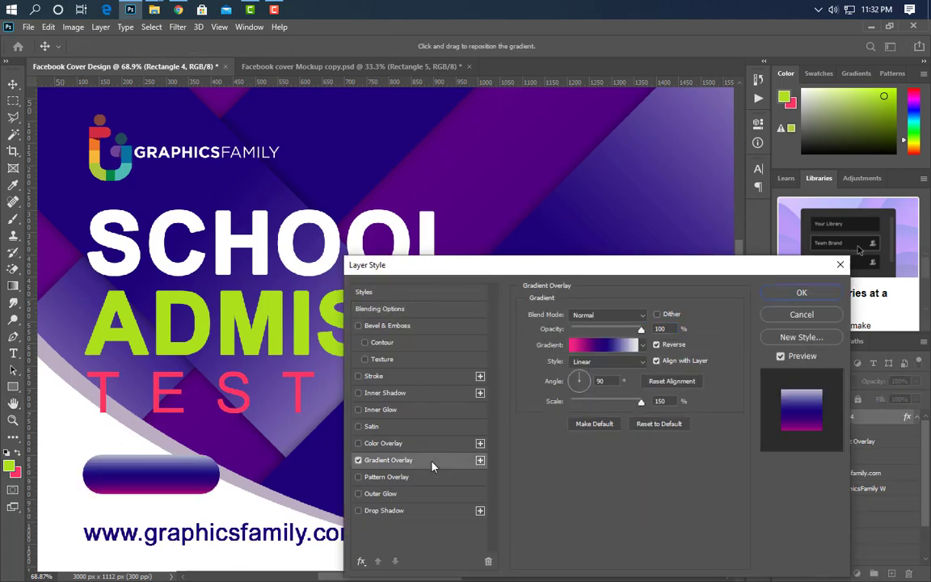
pyautogui.click(602, 344)
pyautogui.doubleClick(265, 489)
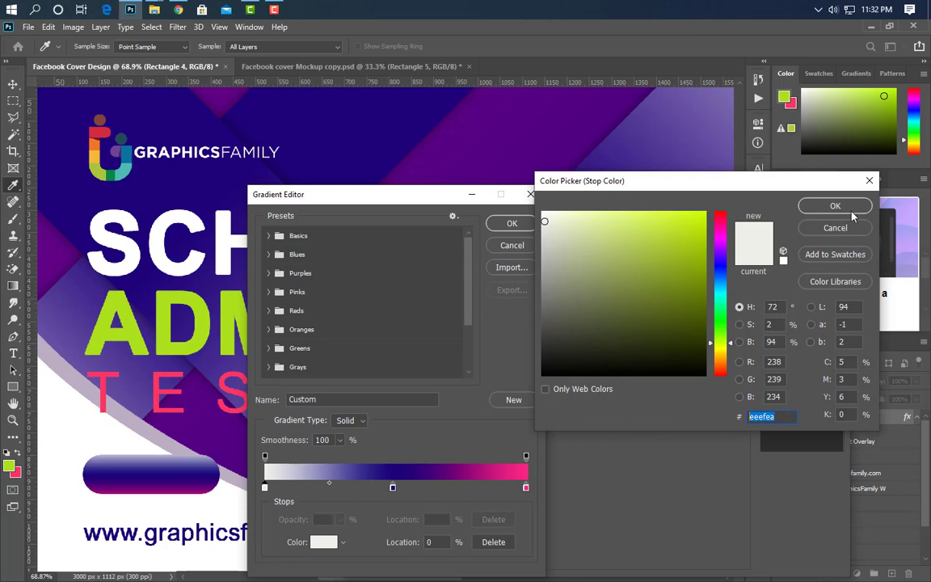
pyautogui.click(835, 206)
pyautogui.doubleClick(393, 488)
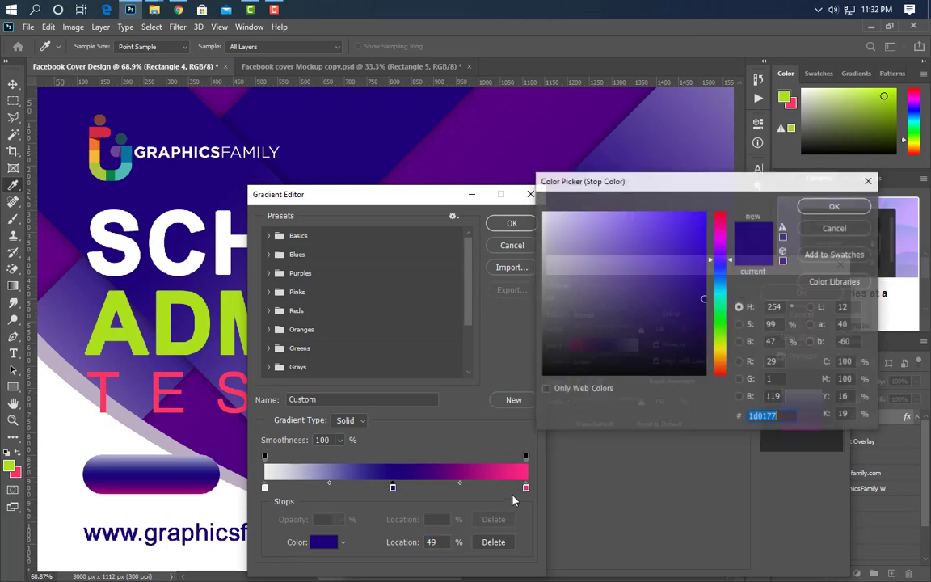
pyautogui.click(833, 207)
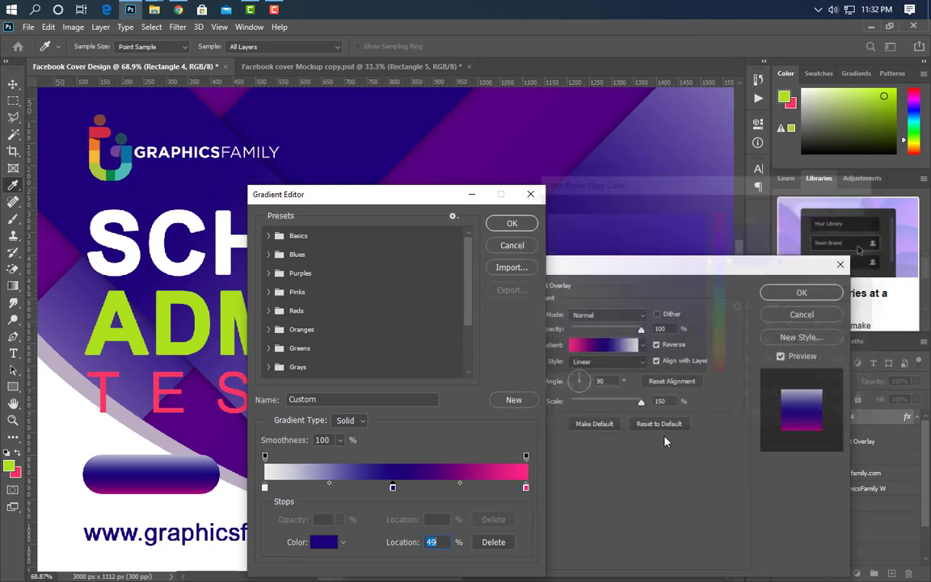
pyautogui.doubleClick(526, 487)
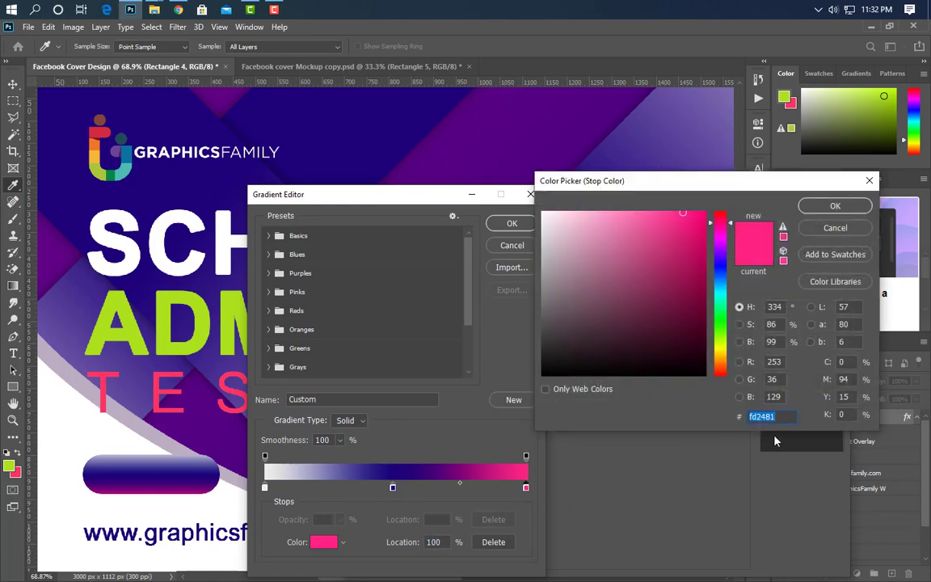
pyautogui.click(860, 211)
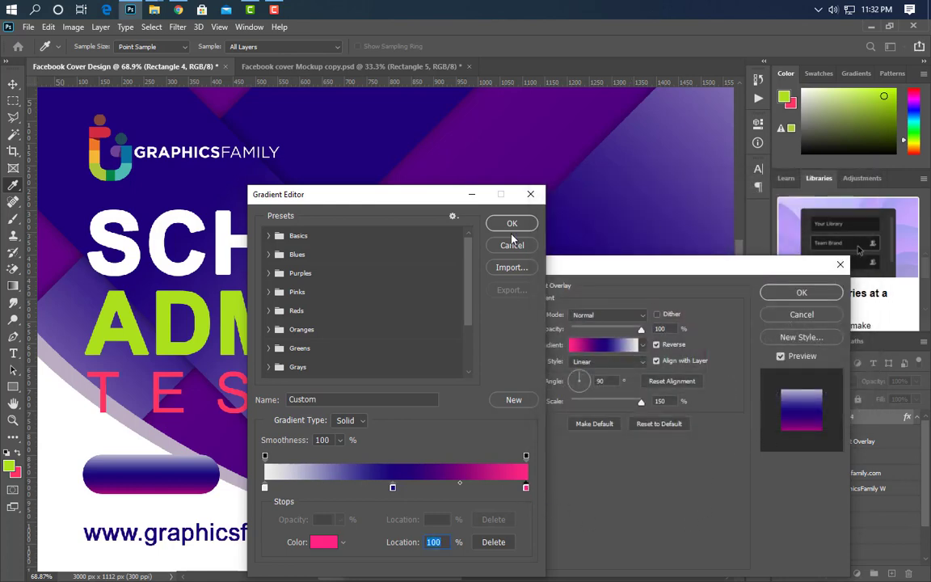
pyautogui.click(512, 223)
# Step: Apply the rounded rectangle's gradient overlay with Linear style, a 90° angle and 150% scale
pyautogui.click(612, 383)
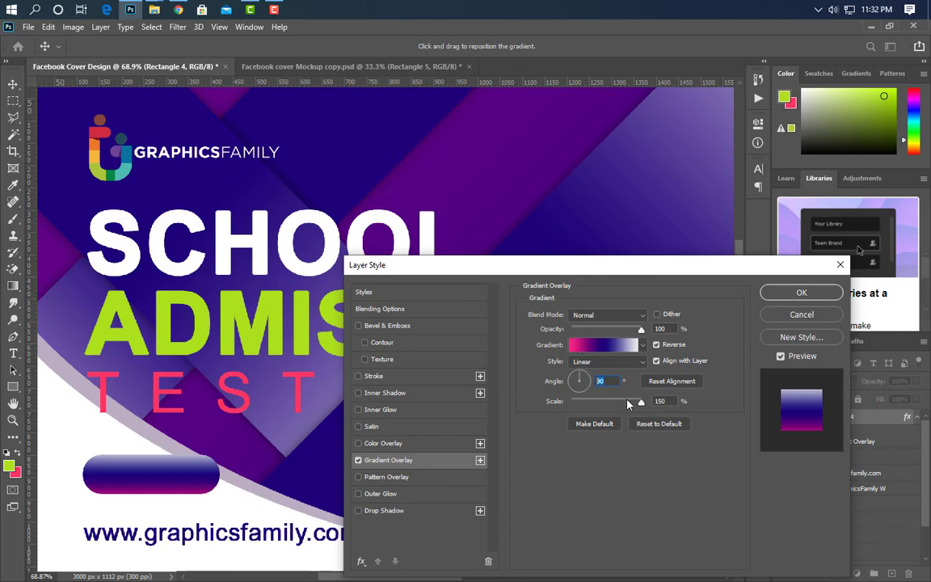
pyautogui.moveTo(643, 408); pyautogui.dragTo(698, 411)
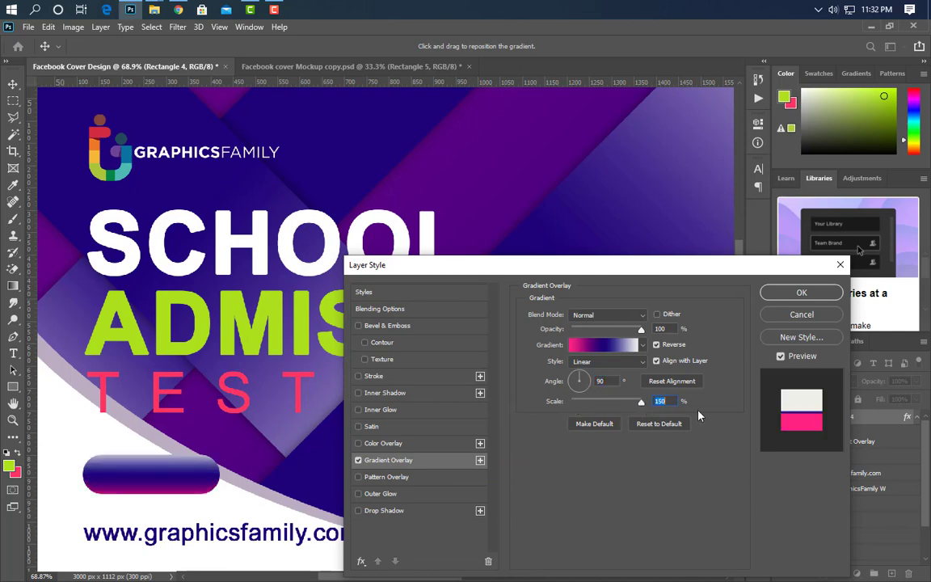
pyautogui.click(616, 369)
pyautogui.click(615, 373)
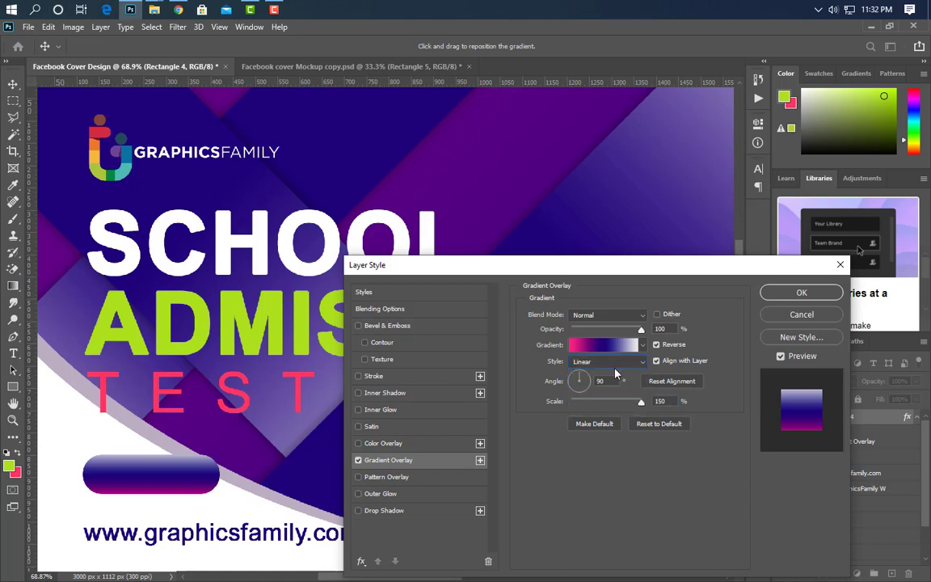
pyautogui.click(800, 293)
pyautogui.scroll(3, 41, 470)
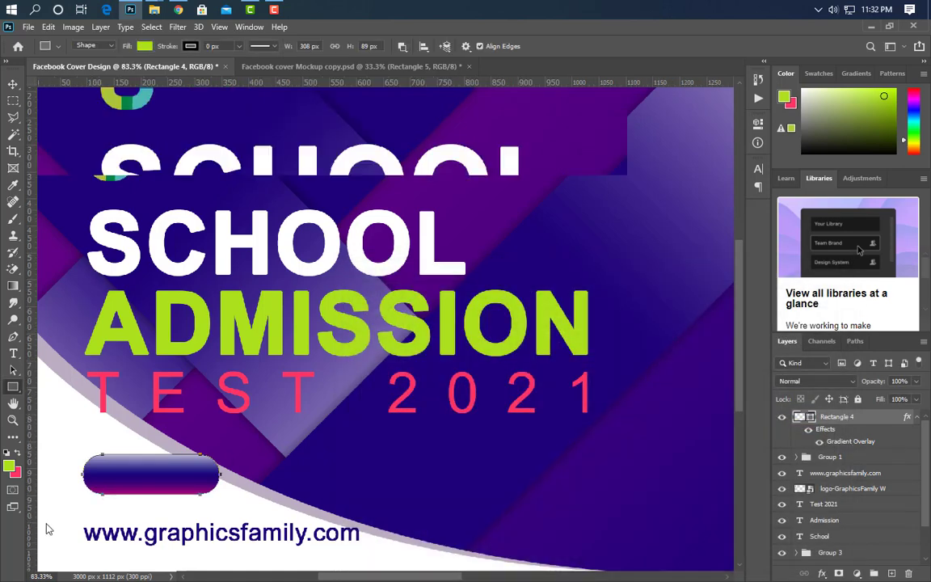
# Step: Add the white text "Learn More" over the gradient button in Arial Bold, on its own layer
pyautogui.scroll(1, 77, 511)
pyautogui.click(13, 353)
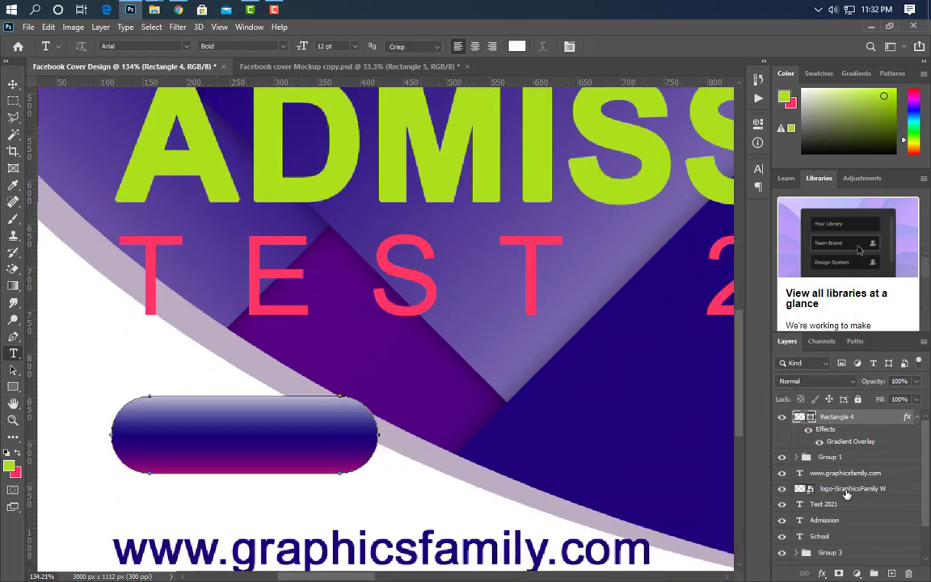
pyautogui.click(891, 573)
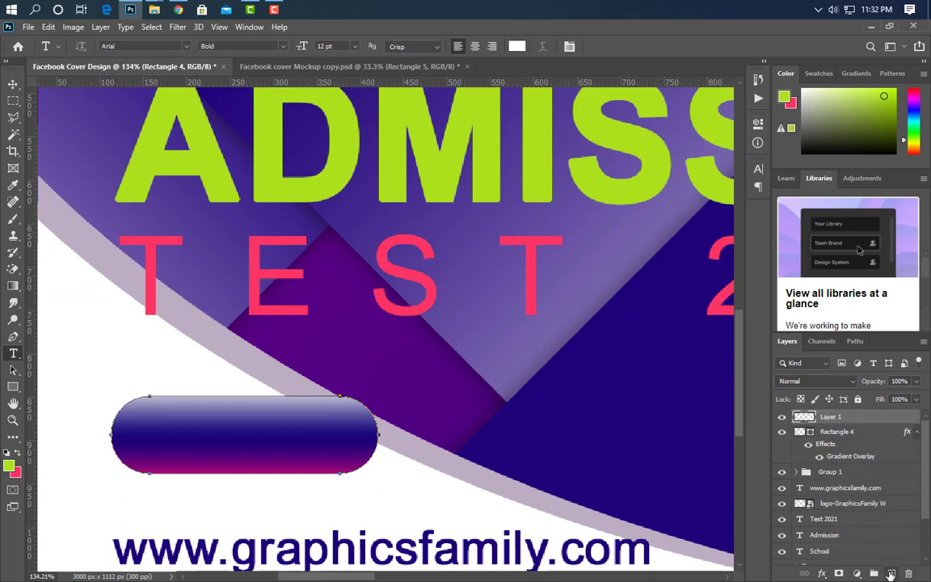
pyautogui.click(141, 437)
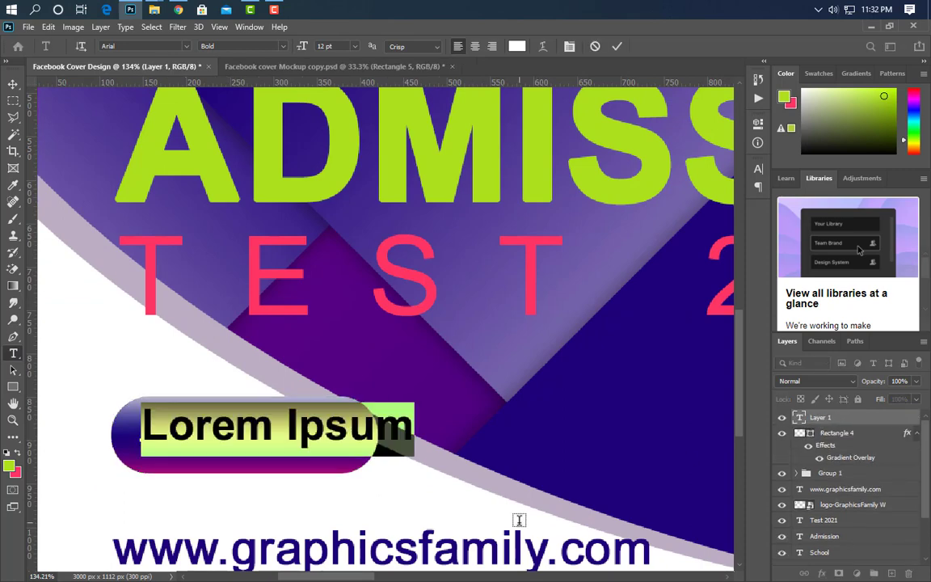
pyautogui.write('Lea')
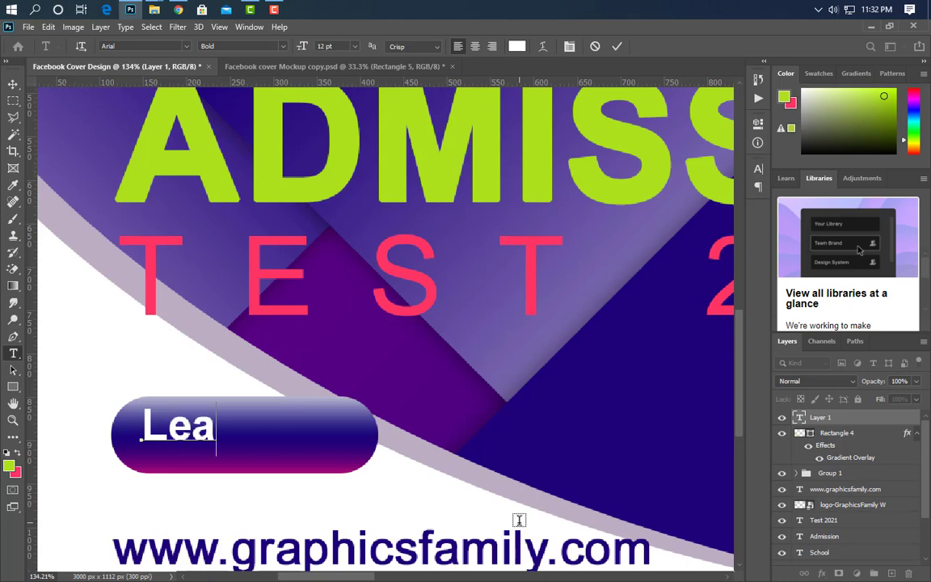
pyautogui.write('rn M')
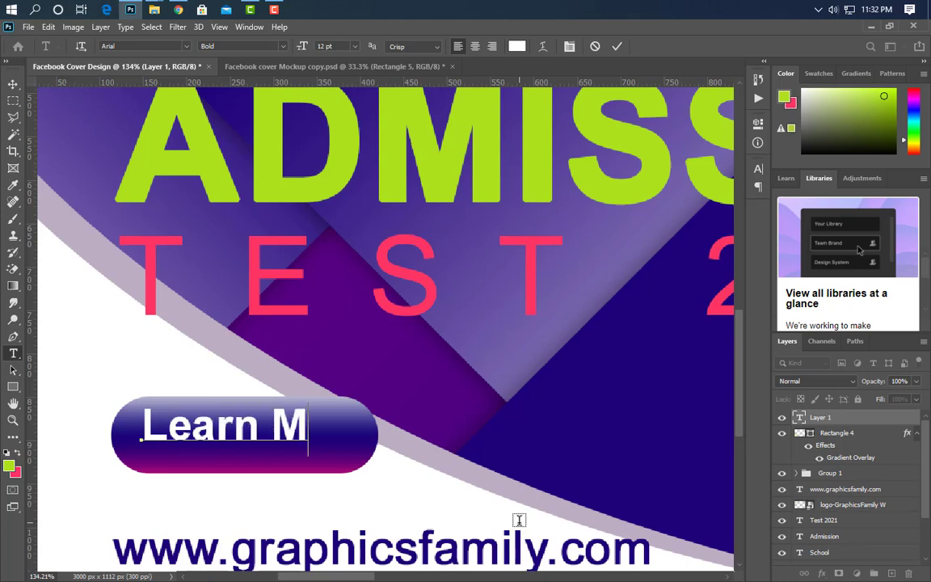
pyautogui.write('ore')
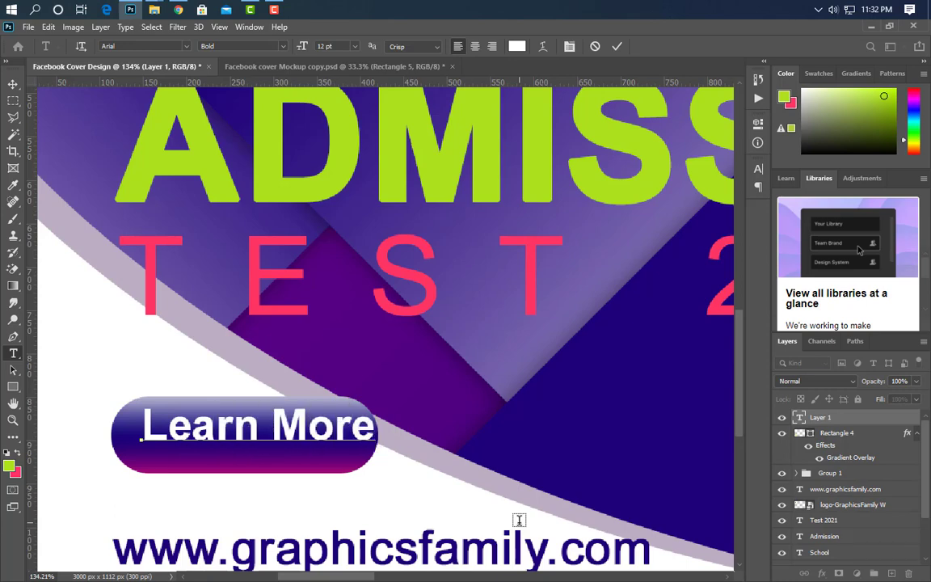
pyautogui.click(617, 46)
# Step: Set the Learn More text size to 13.5 pt
pyautogui.click(758, 168)
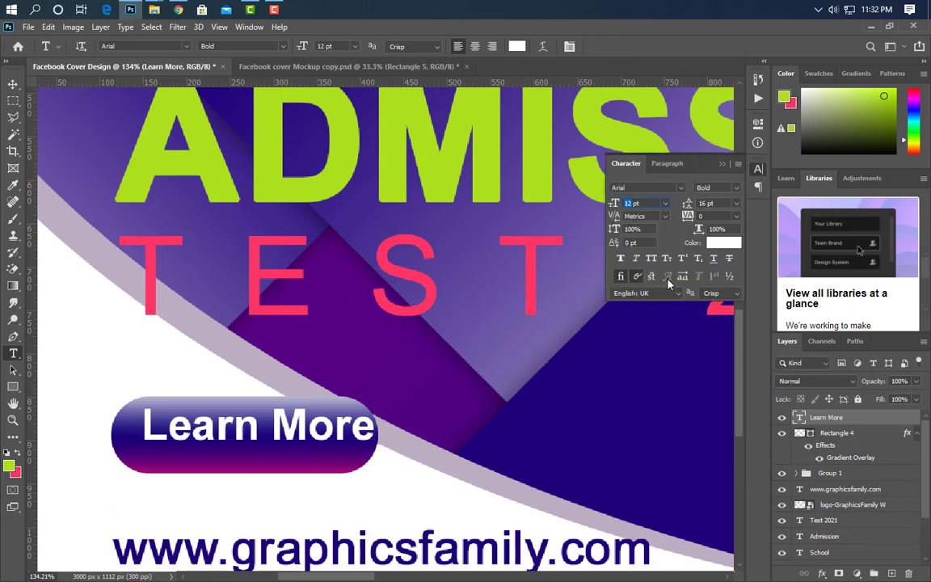
pyautogui.write('13.5')
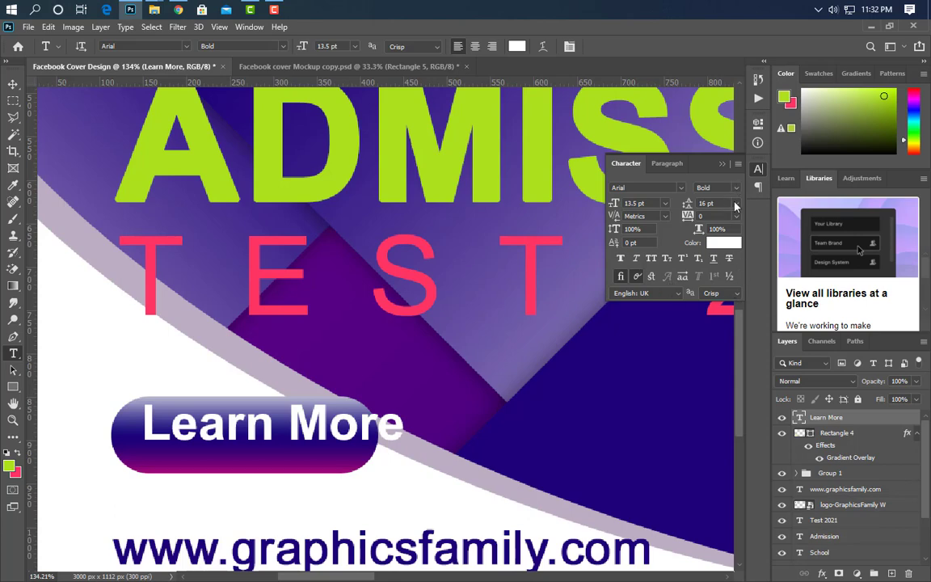
pyautogui.click(723, 165)
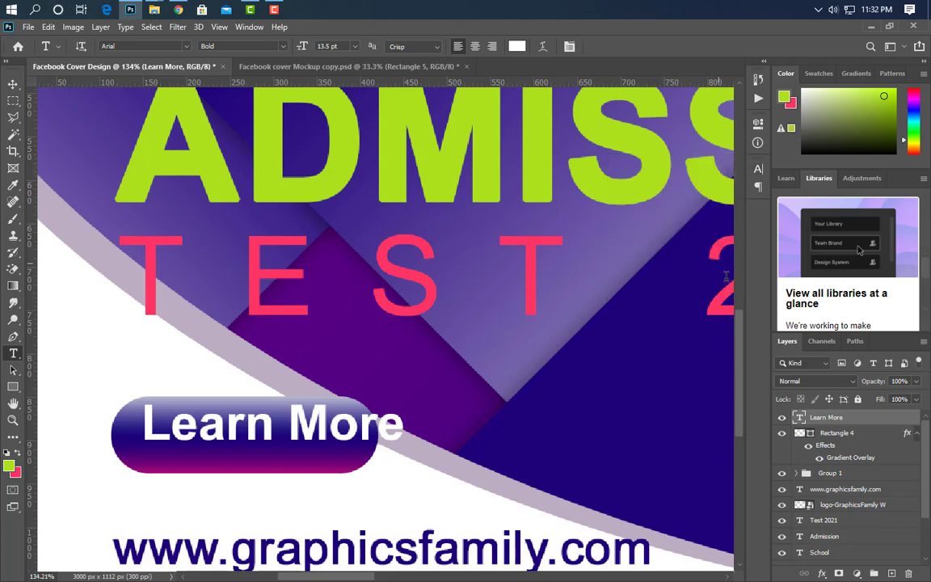
# Step: Scale the gradient button proportionally to about 121% to surround the Learn More text, and fully round its corners again
pyautogui.click(839, 436)
pyautogui.hotkey('ctrl', 't')
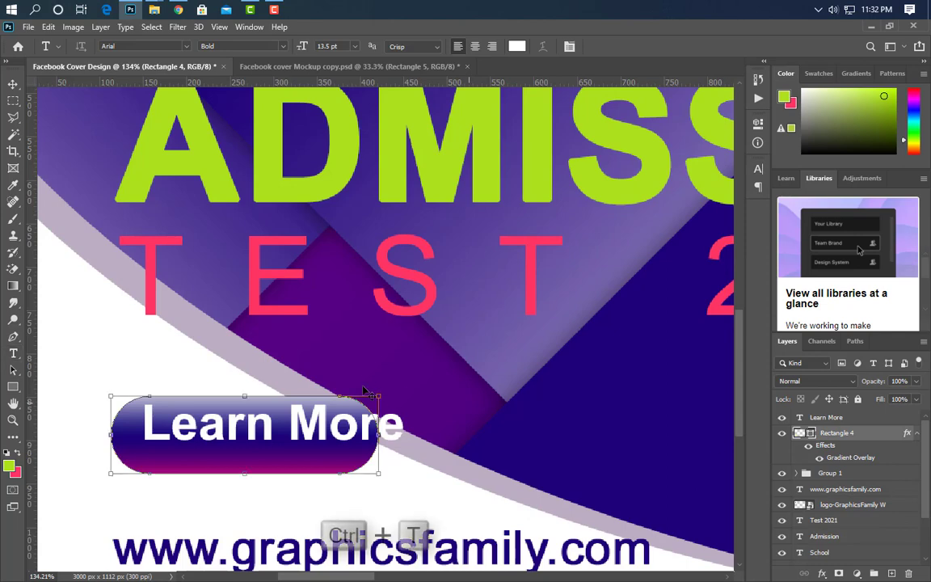
pyautogui.moveTo(379, 435); pyautogui.dragTo(435, 437)
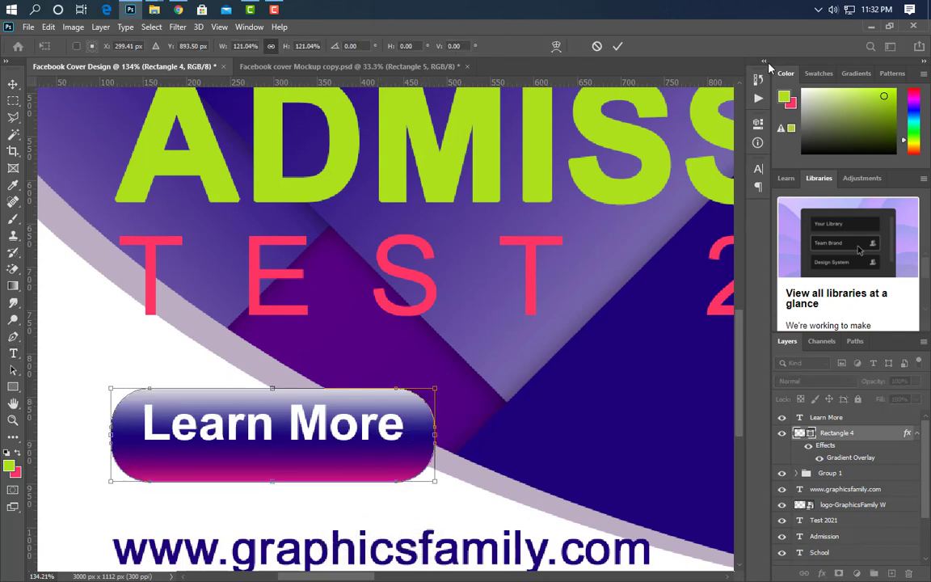
pyautogui.click(617, 46)
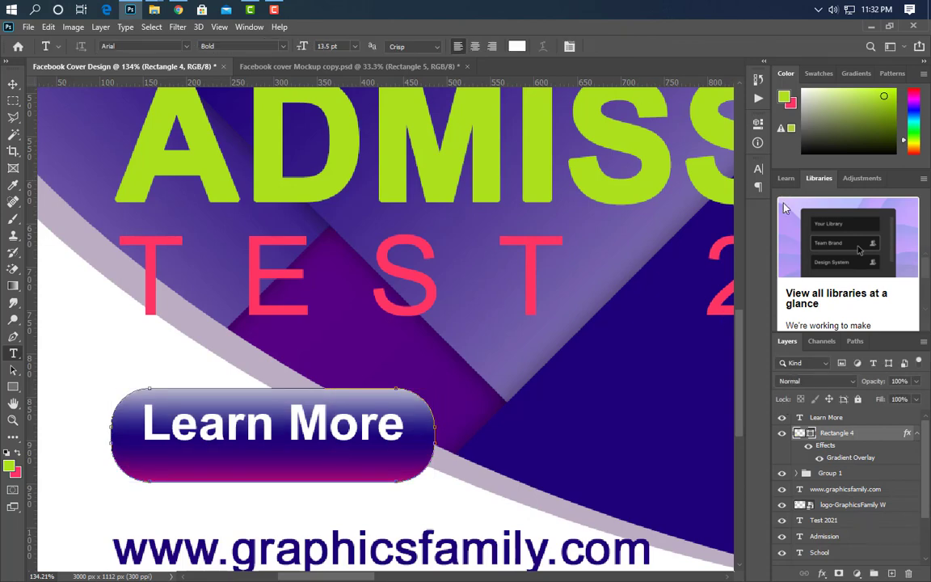
pyautogui.click(757, 124)
pyautogui.moveTo(573, 248); pyautogui.dragTo(777, 284)
pyautogui.click(721, 119)
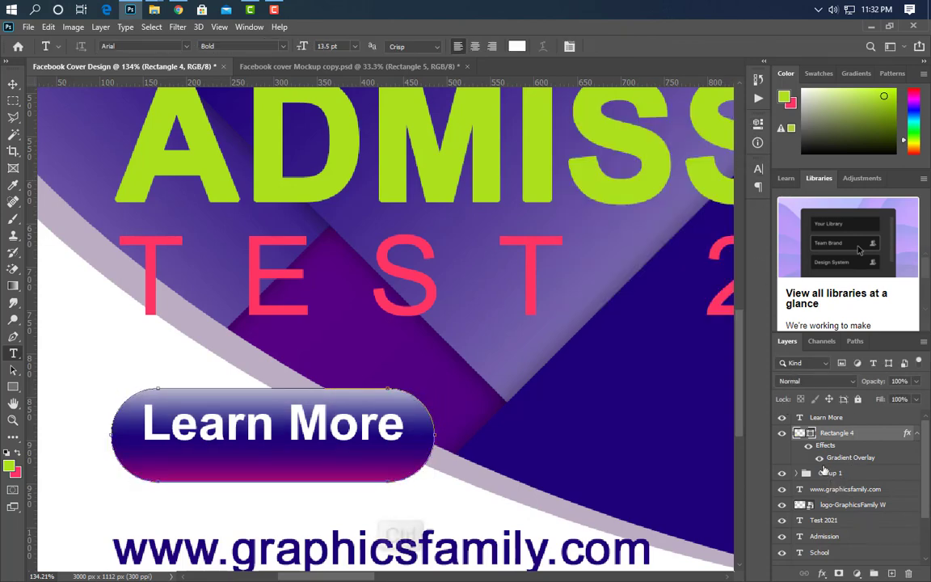
# Step: Centre the Learn More text within the gradient button using the button's outline as a selection, and clear the selection
pyautogui.keyDown('ctrl'); pyautogui.click(800, 434); pyautogui.keyUp('ctrl')
pyautogui.click(858, 418)
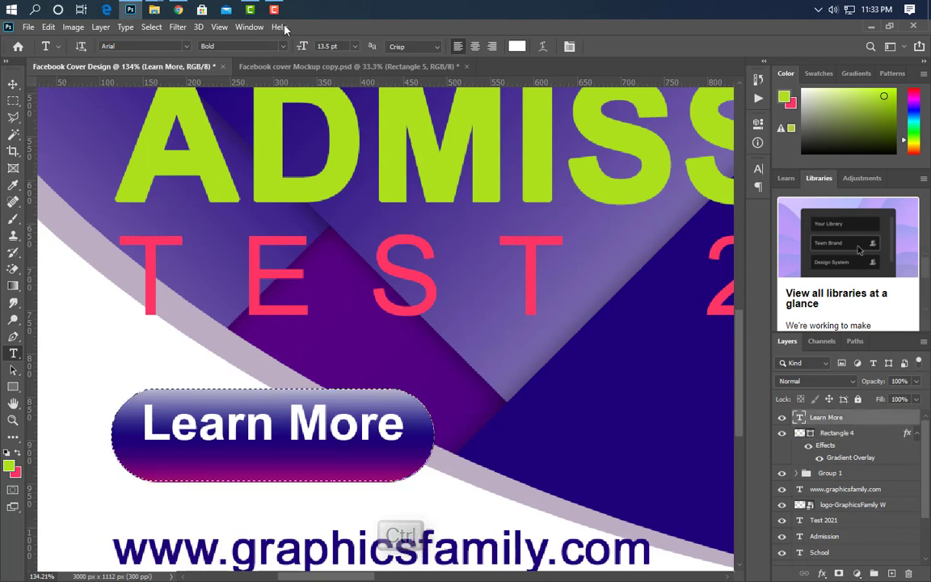
pyautogui.click(15, 86)
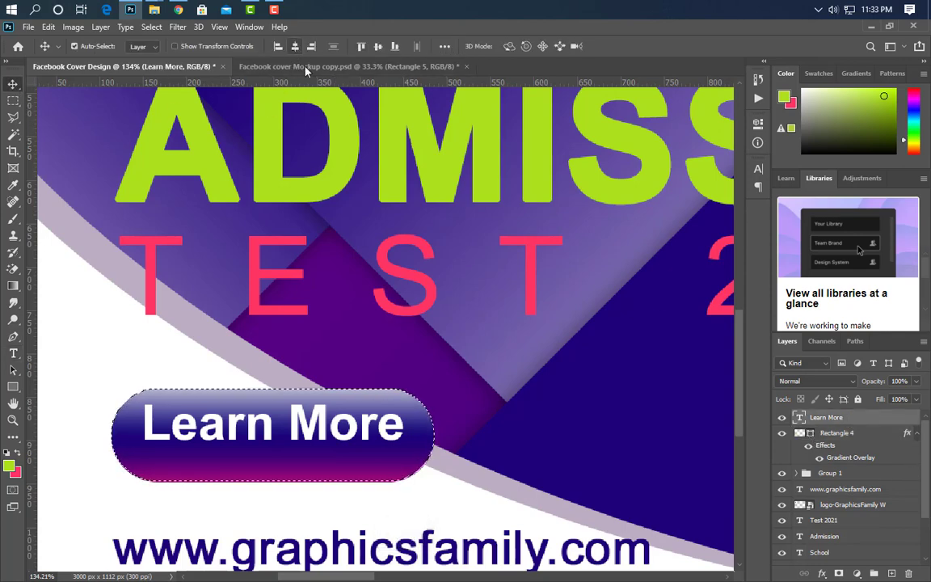
pyautogui.hotkey('shift', 'Down')
pyautogui.hotkey('ctrl', 'd')
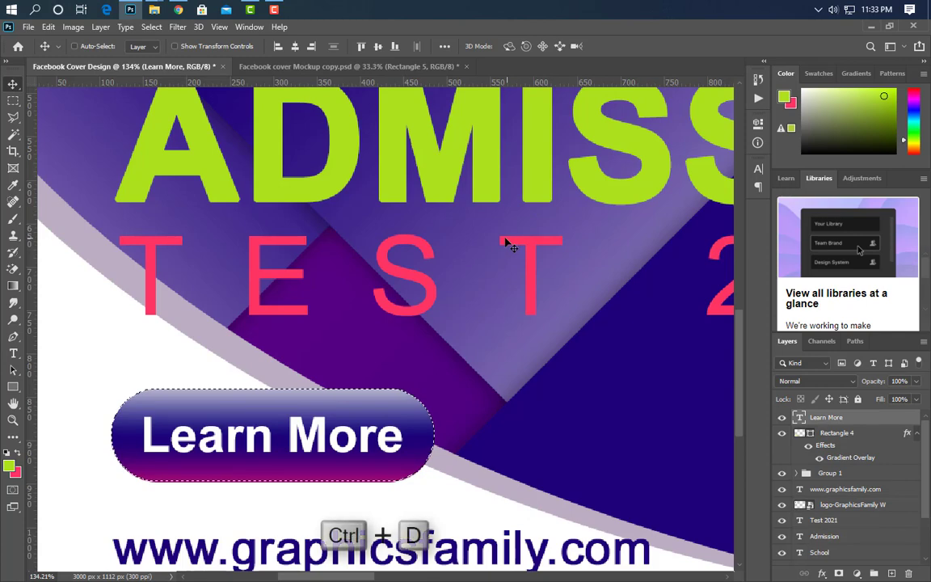
pyautogui.hotkey('ctrl', '0')
pyautogui.scroll(-5, 185, 436)
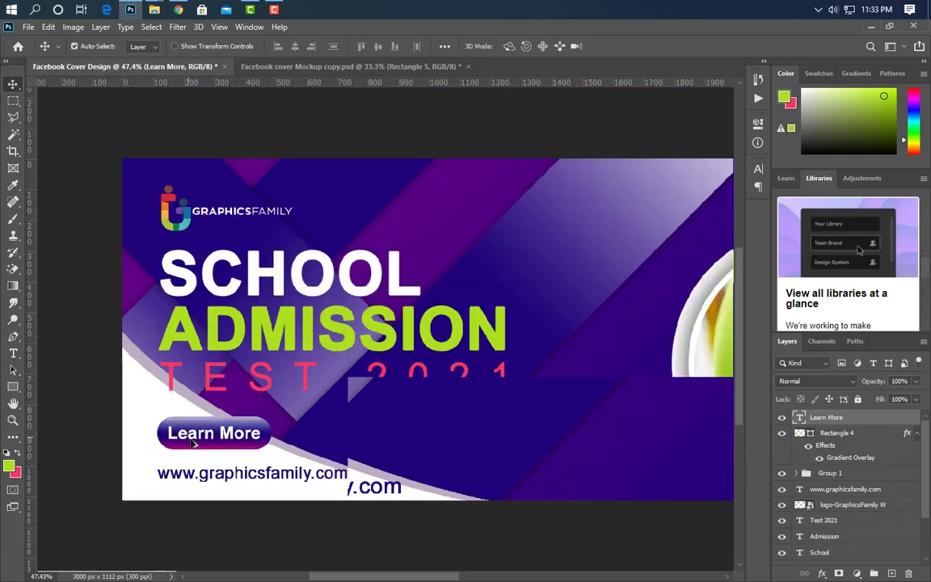
pyautogui.scroll(1, 263, 367)
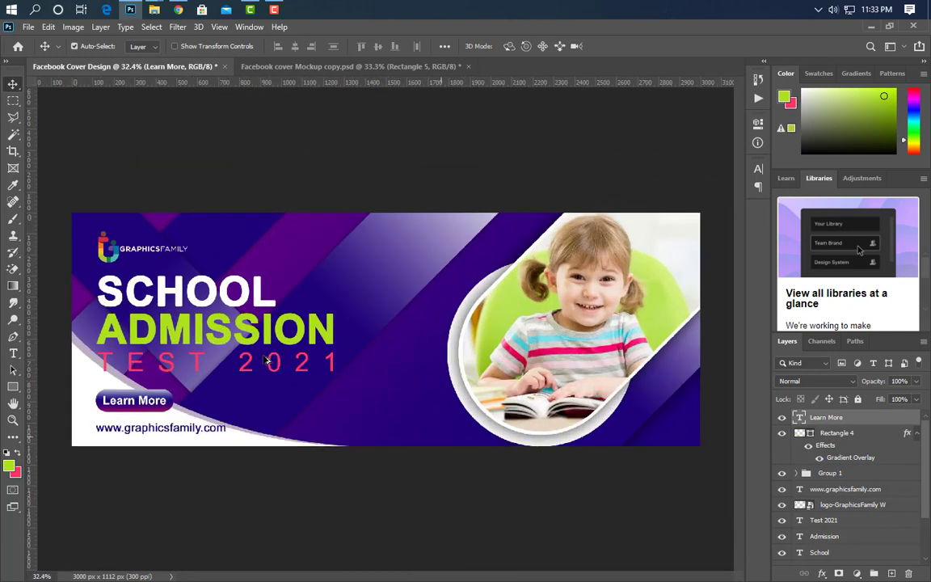
# Step: Add a black Multiply Drop Shadow to the button with 40% opacity, a 90° angle and 0 px distance
pyautogui.click(877, 434)
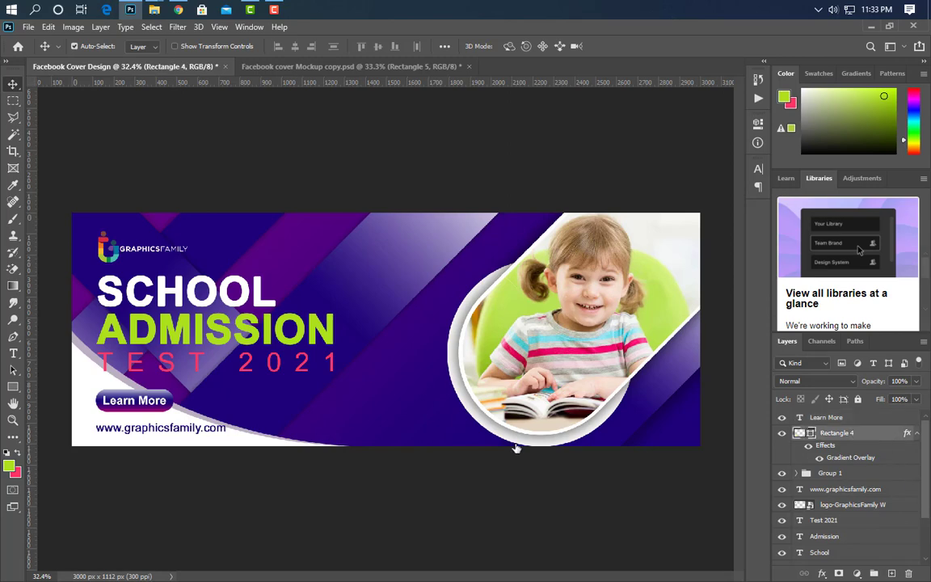
pyautogui.click(429, 512)
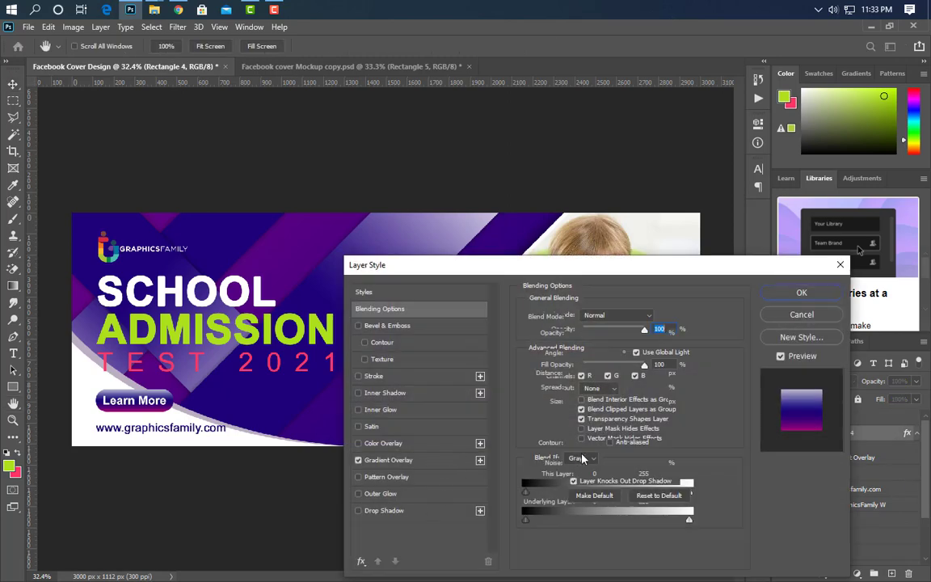
pyautogui.write('40')
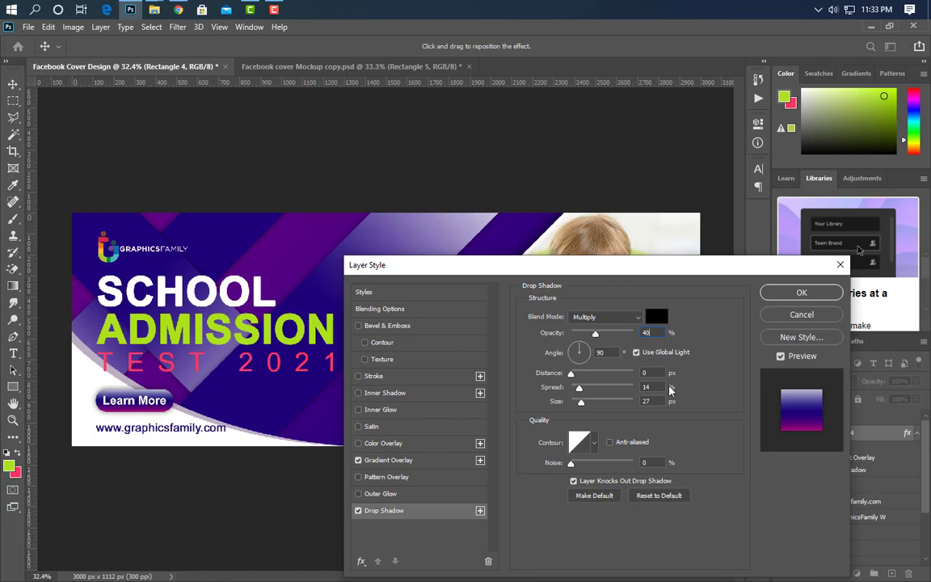
pyautogui.moveTo(665, 389); pyautogui.dragTo(628, 402)
pyautogui.write('15')
pyautogui.write('2')
pyautogui.click(801, 293)
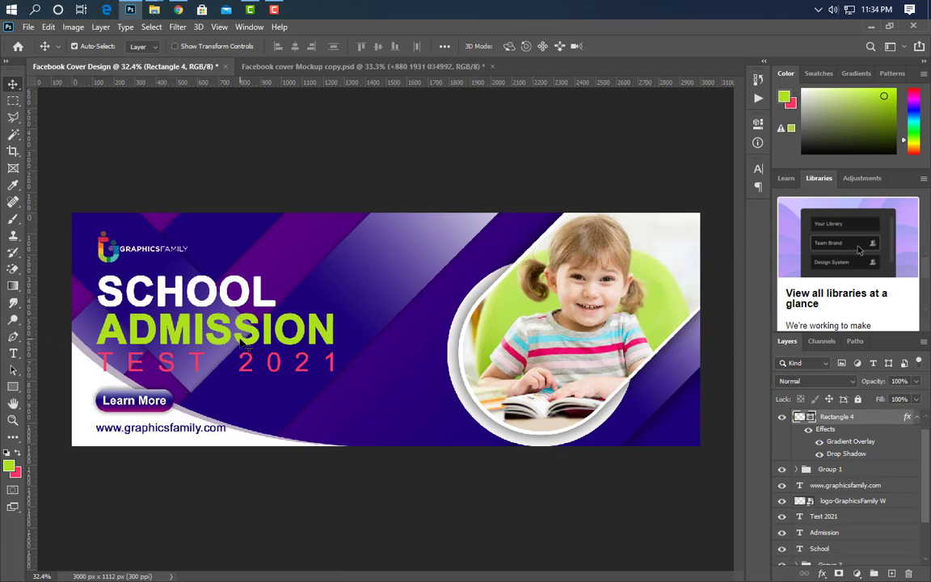
# Step: Add the white text "Contact Us :" in 12 pt Arial on the blue background between the web address and the photo frame
pyautogui.scroll(2, 297, 445)
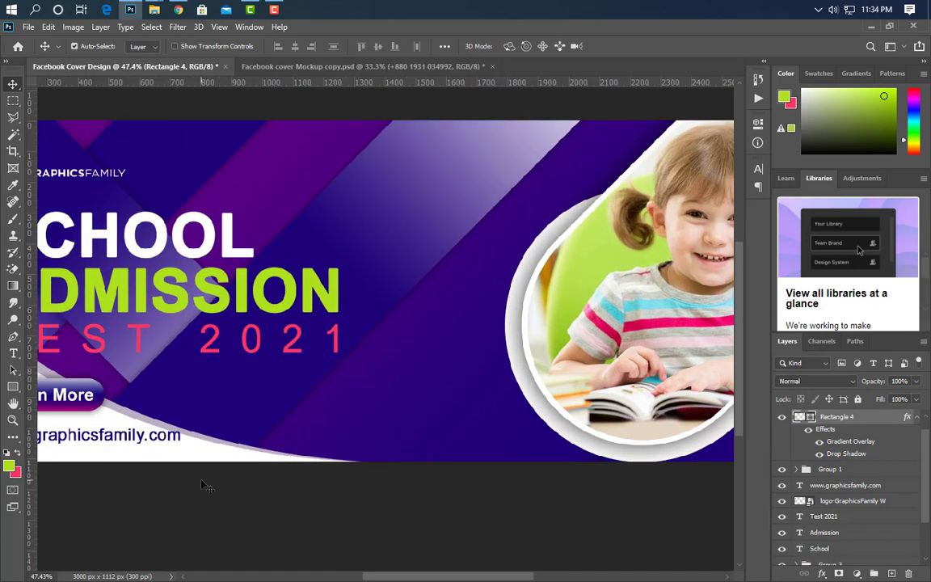
pyautogui.click(13, 353)
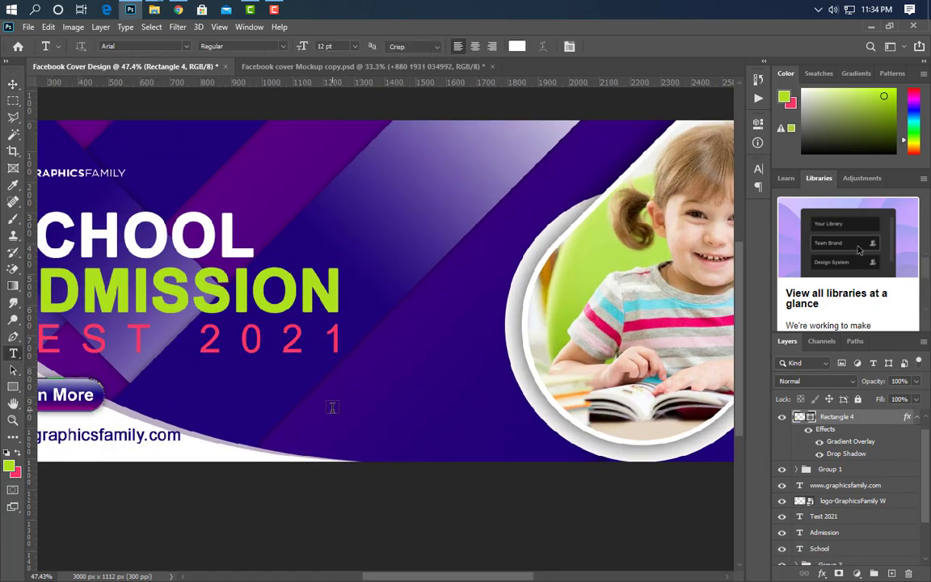
pyautogui.click(332, 407)
pyautogui.press('BackSpace')
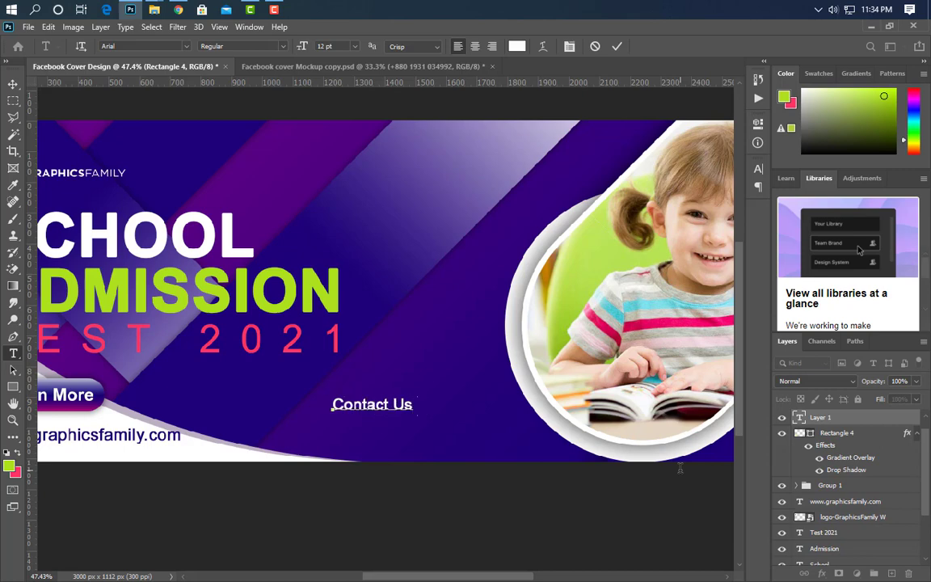
pyautogui.click(618, 47)
# Step: Set the Contact Us text size to 14 pt and its colour to the pink background swatch colour
pyautogui.click(758, 170)
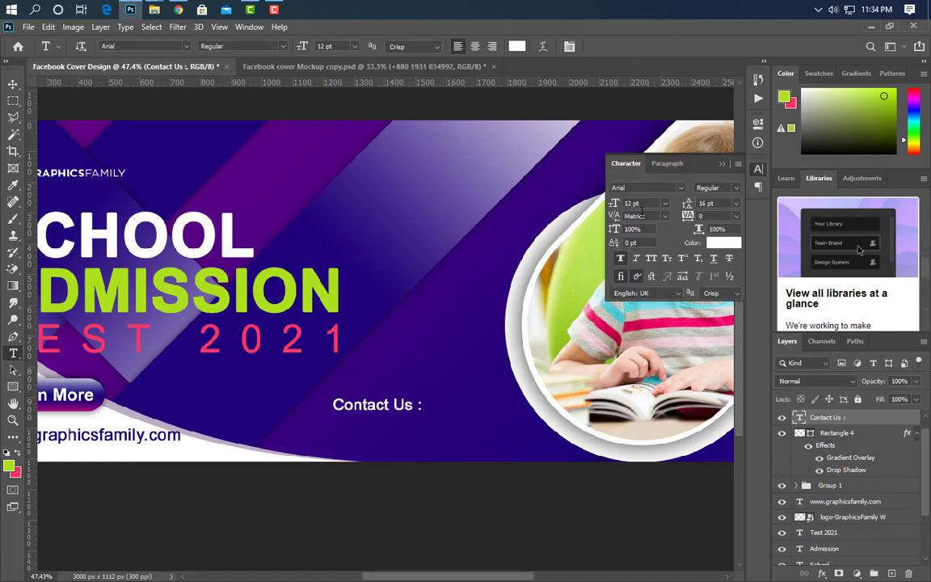
pyautogui.write('14')
pyautogui.click(724, 242)
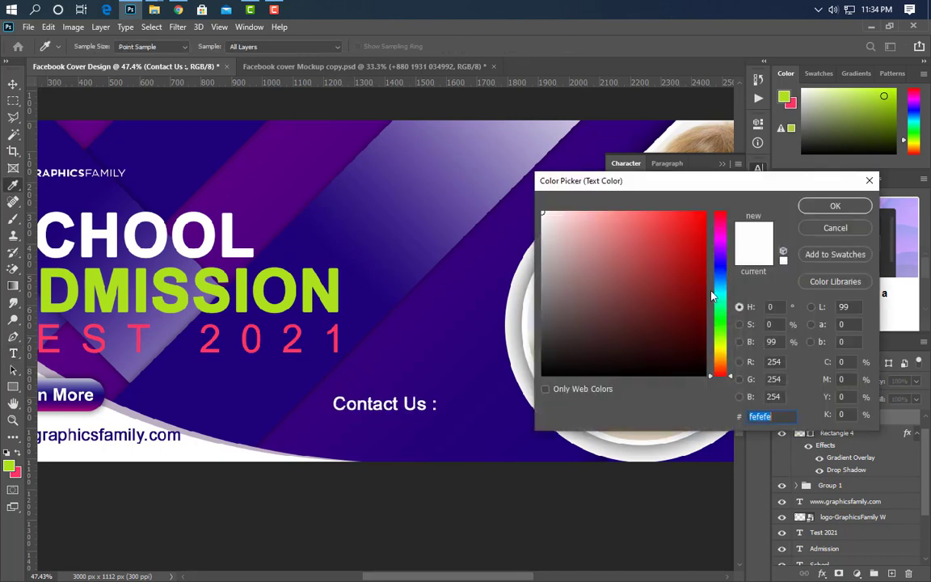
pyautogui.click(19, 471)
pyautogui.click(853, 207)
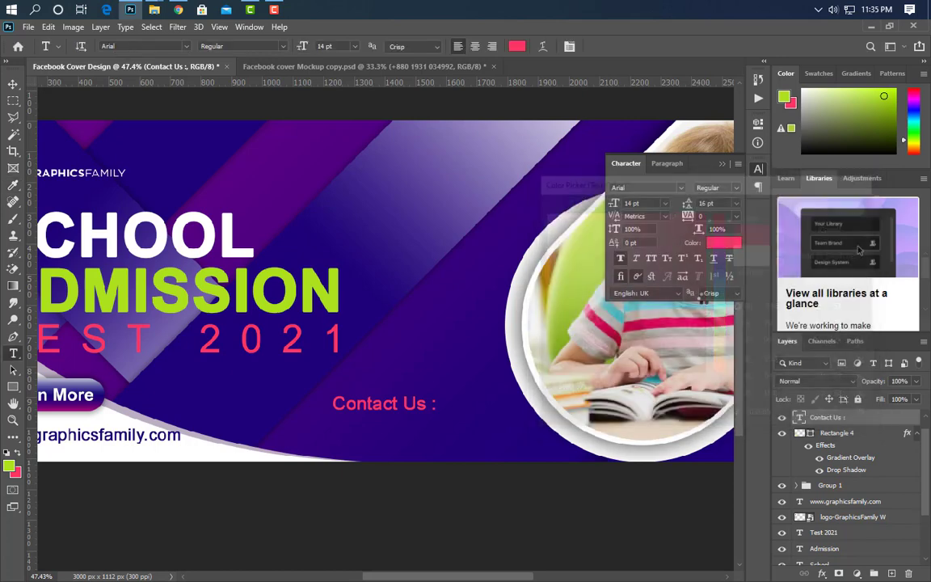
# Step: Change the Contact Us text to the Bold font style and turn Faux Bold off
pyautogui.click(741, 189)
pyautogui.click(717, 229)
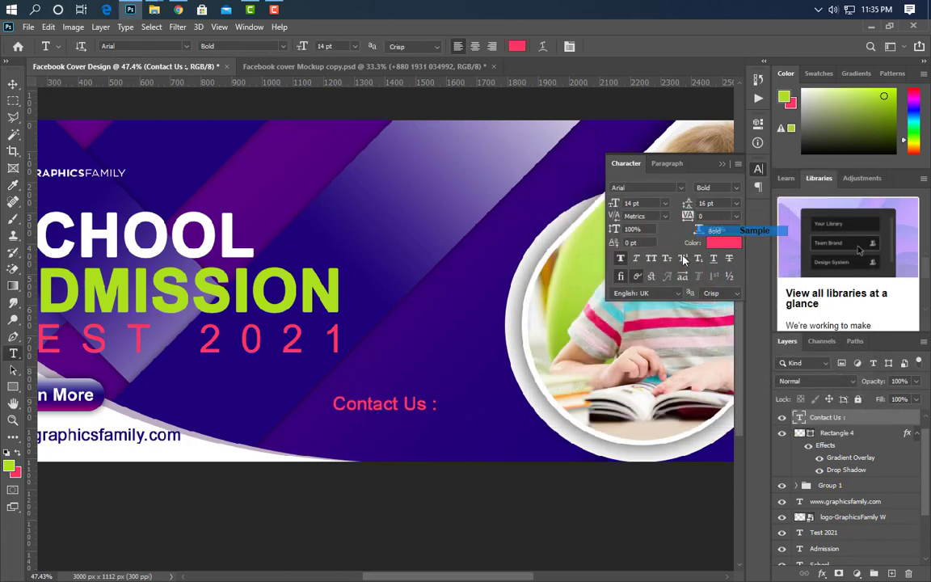
pyautogui.click(620, 260)
pyautogui.click(722, 165)
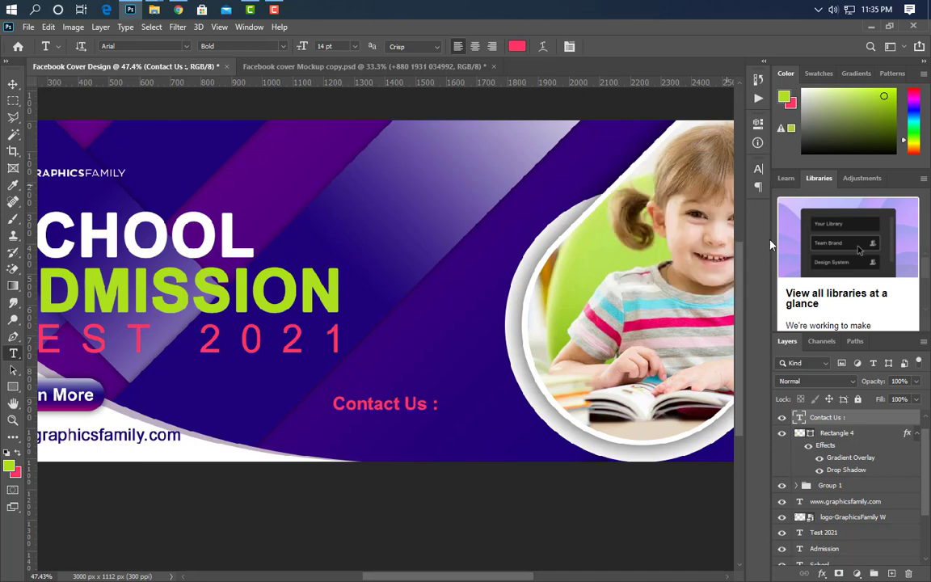
# Step: Duplicate the Contact Us text layer and move the copy directly below the original line
pyautogui.moveTo(872, 422); pyautogui.dragTo(892, 574)
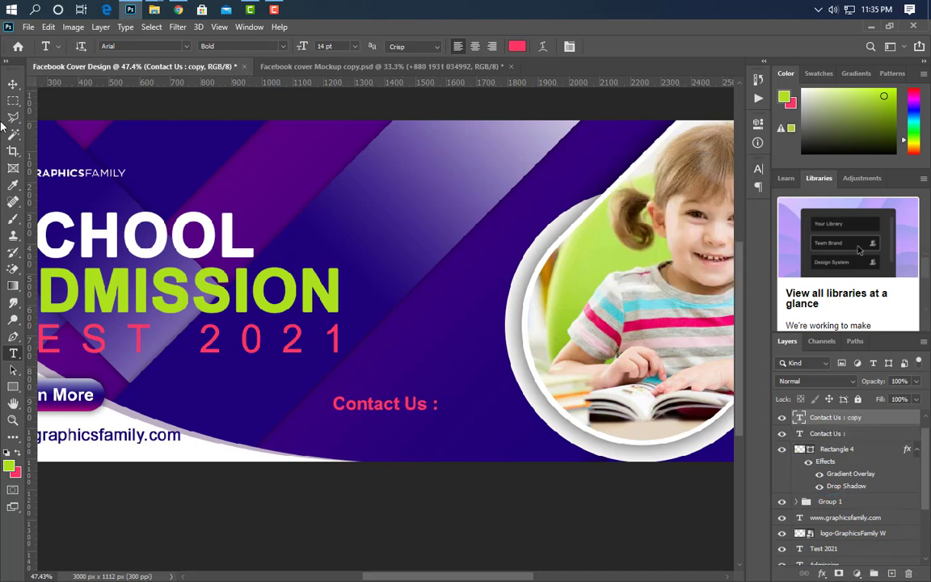
pyautogui.click(12, 85)
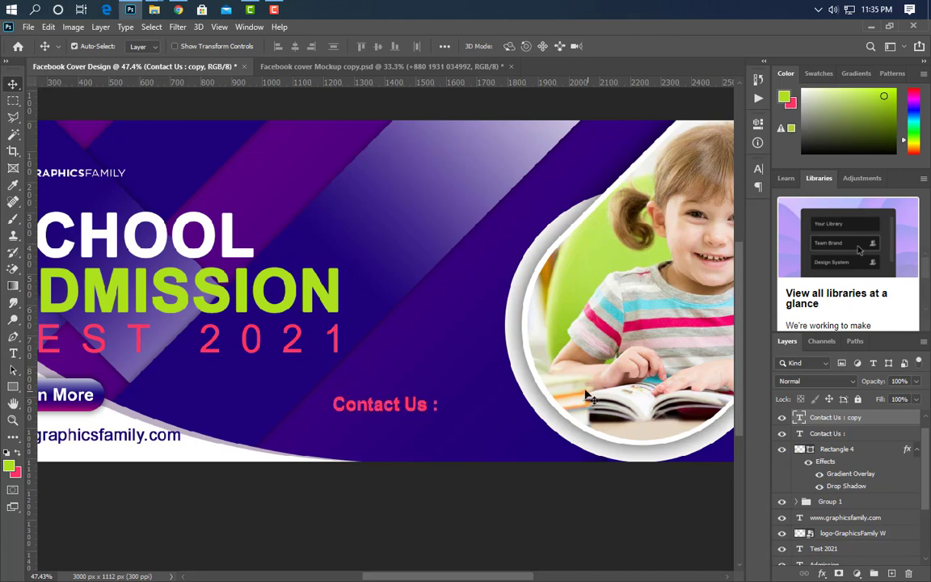
pyautogui.moveTo(590, 396); pyautogui.dragTo(576, 418)
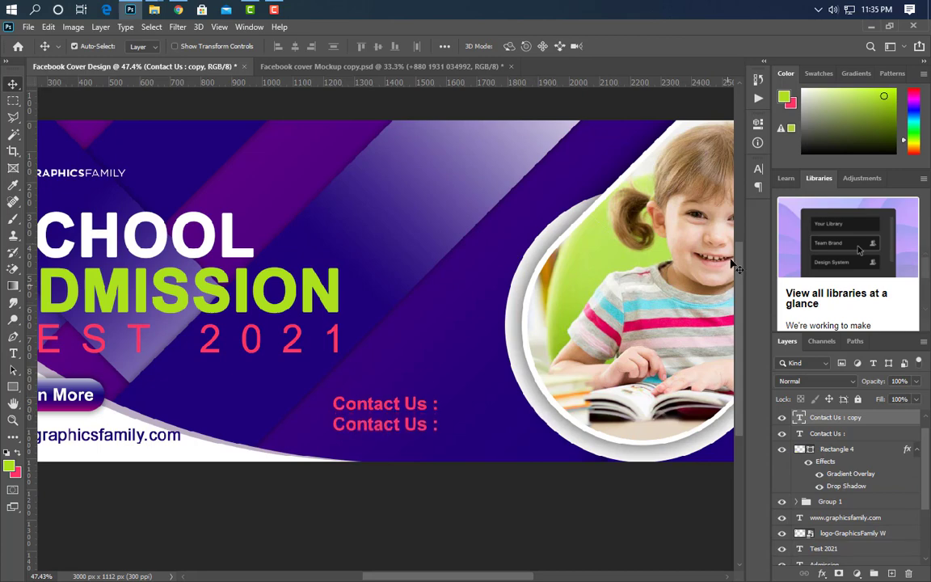
# Step: Change the lower Contact Us copy to the Regular font style with Faux Bold on
pyautogui.click(757, 188)
pyautogui.click(736, 188)
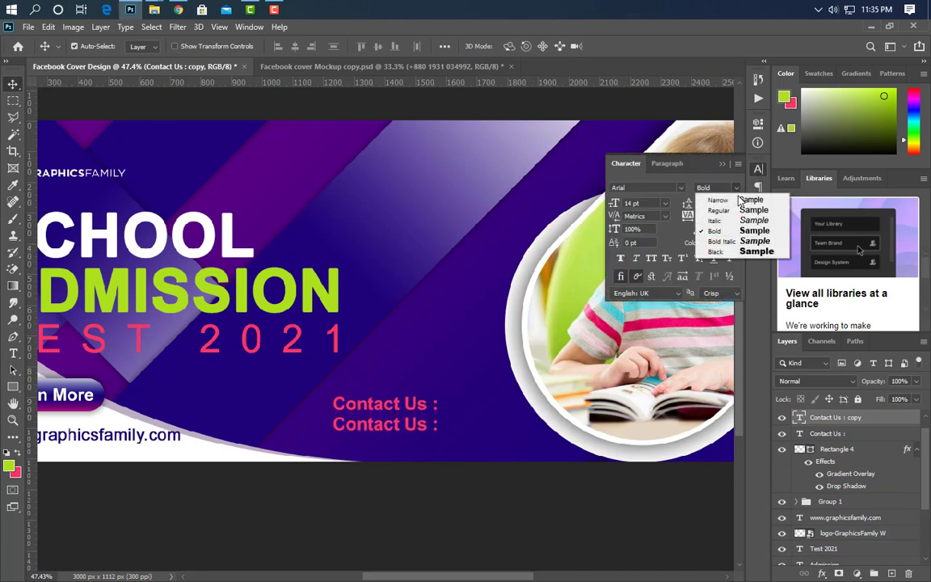
pyautogui.click(719, 208)
pyautogui.click(621, 259)
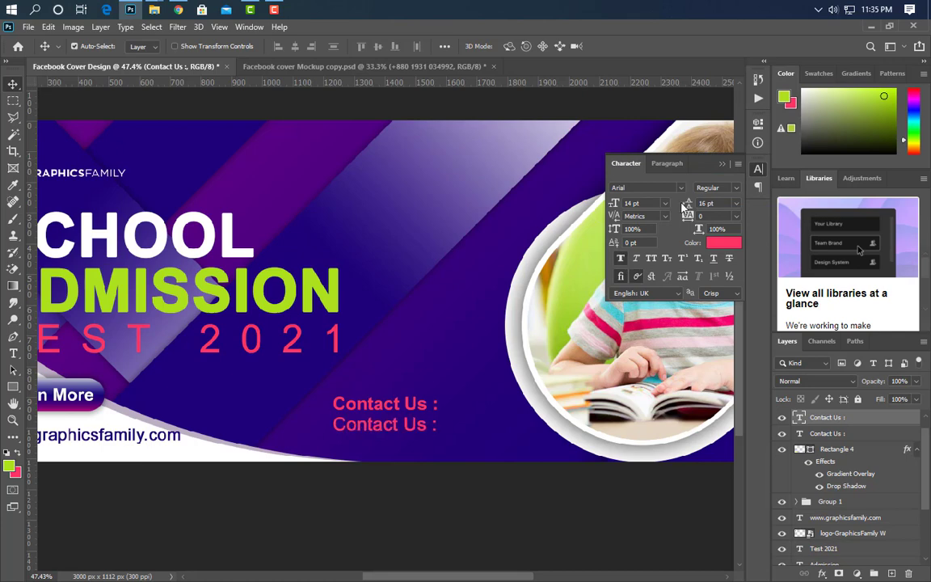
# Step: Change the lower Contact Us copy's text colour to white
pyautogui.click(723, 242)
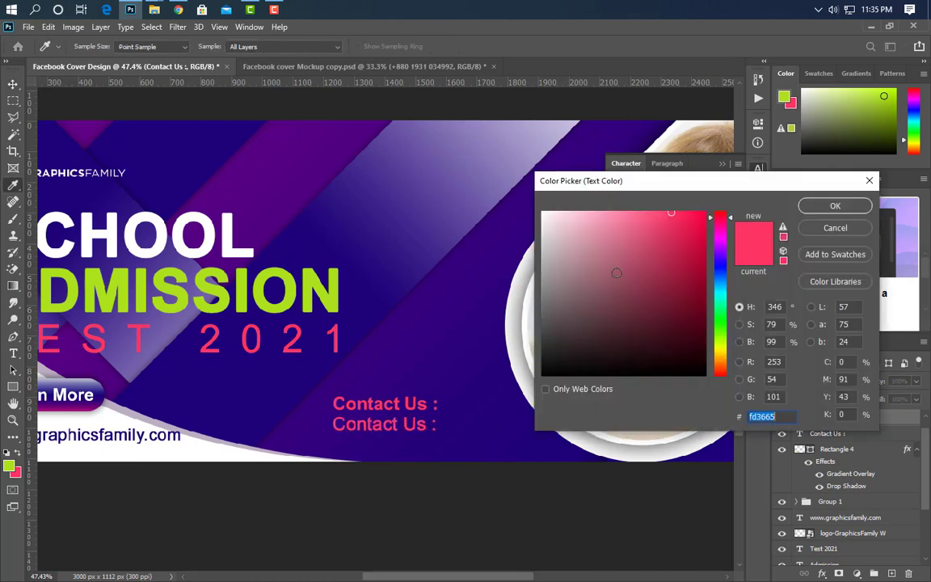
pyautogui.click(542, 213)
pyautogui.click(835, 206)
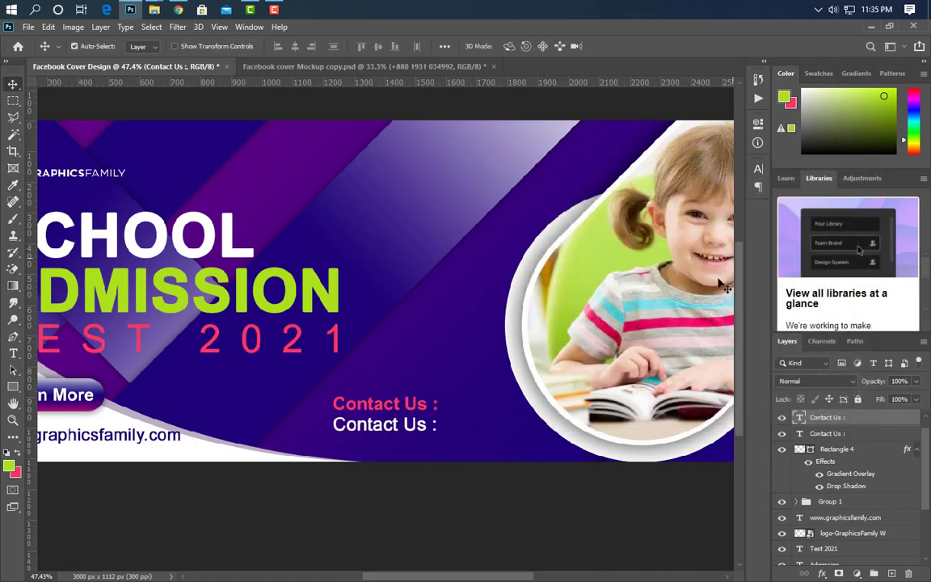
# Step: Replace the white Contact Us copy's wording with the contact phone number
pyautogui.click(13, 353)
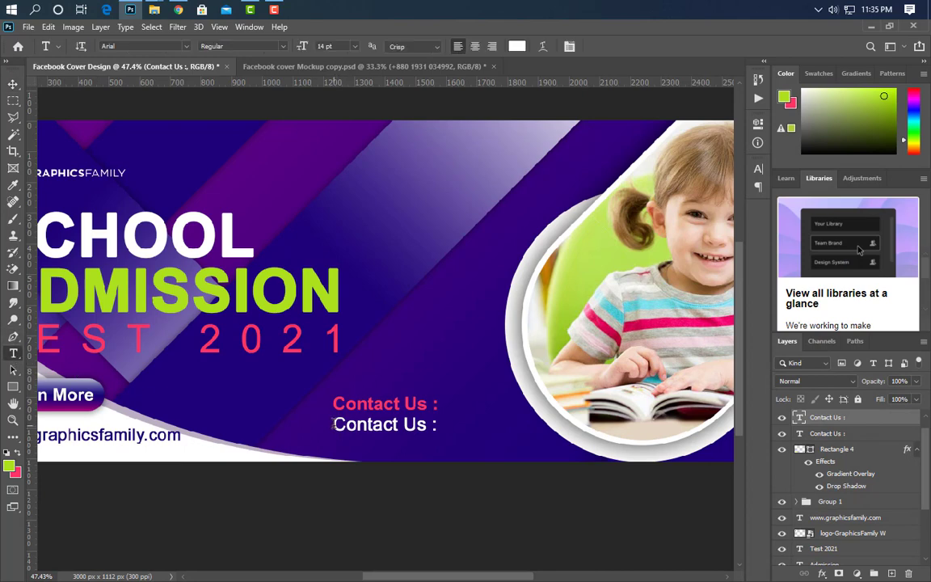
pyautogui.moveTo(333, 423); pyautogui.dragTo(437, 425)
pyautogui.press('BackSpace')
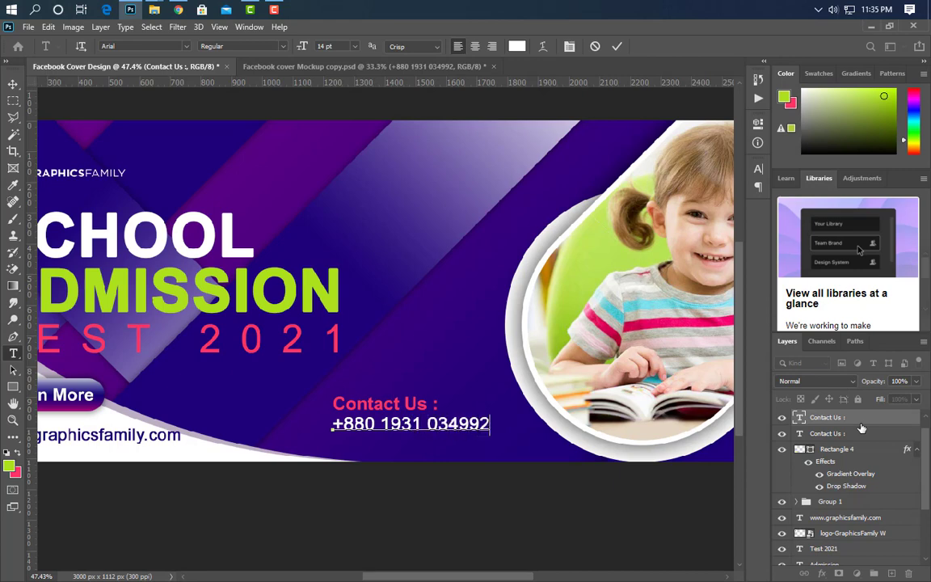
pyautogui.click(616, 46)
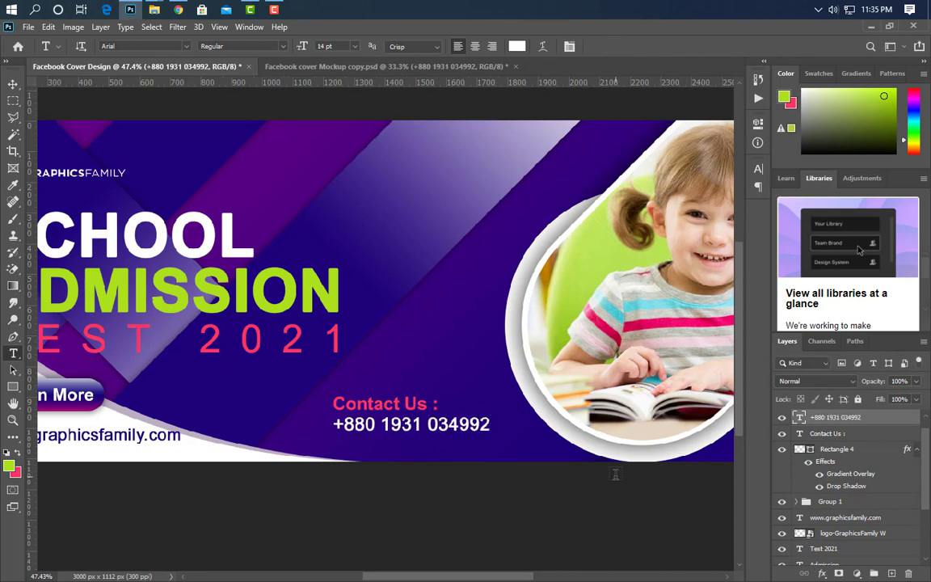
# Step: Place the black telephone clipart PNG from the desktop into the Facebook cover document
pyautogui.click(130, 9)
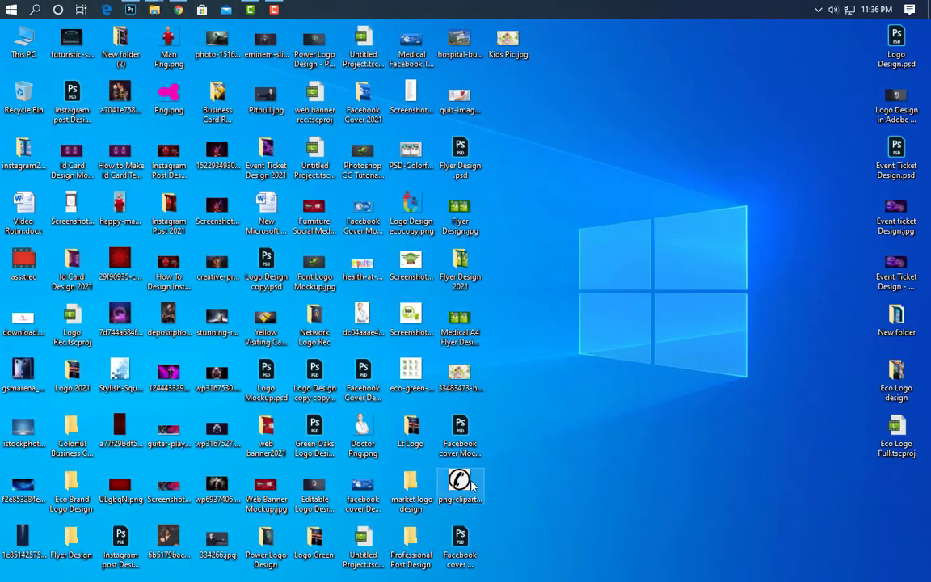
pyautogui.click(130, 9)
pyautogui.moveTo(390, 412); pyautogui.dragTo(380, 404)
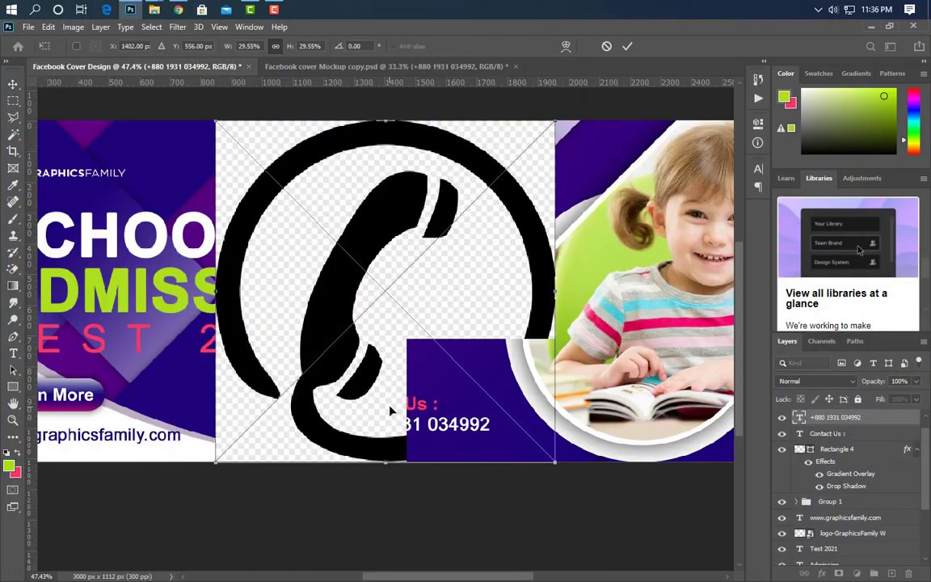
pyautogui.click(627, 46)
# Step: Rasterize the telephone clipart layer and erase its checkered background inside and around the circle with the Magic Eraser
pyautogui.rightClick(876, 420)
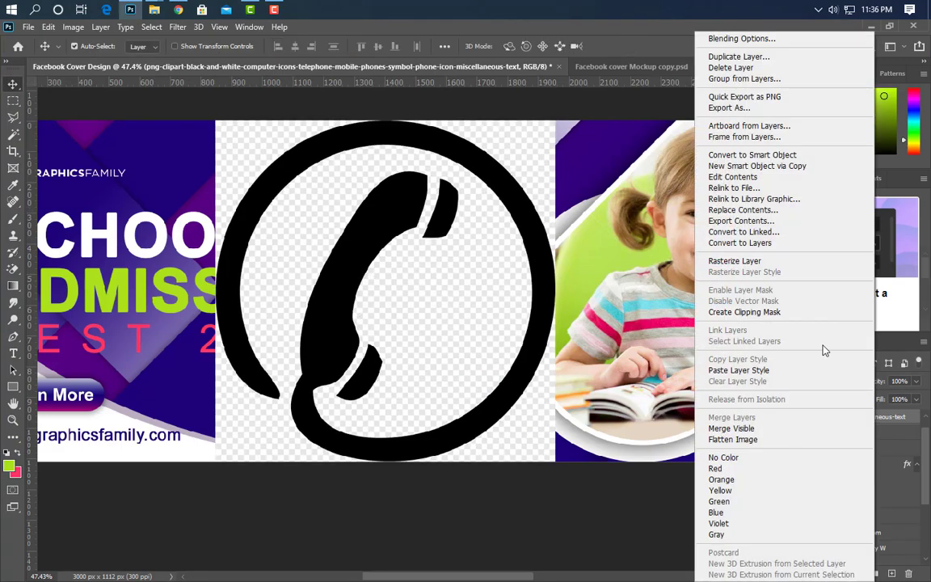
pyautogui.click(781, 262)
pyautogui.click(13, 271)
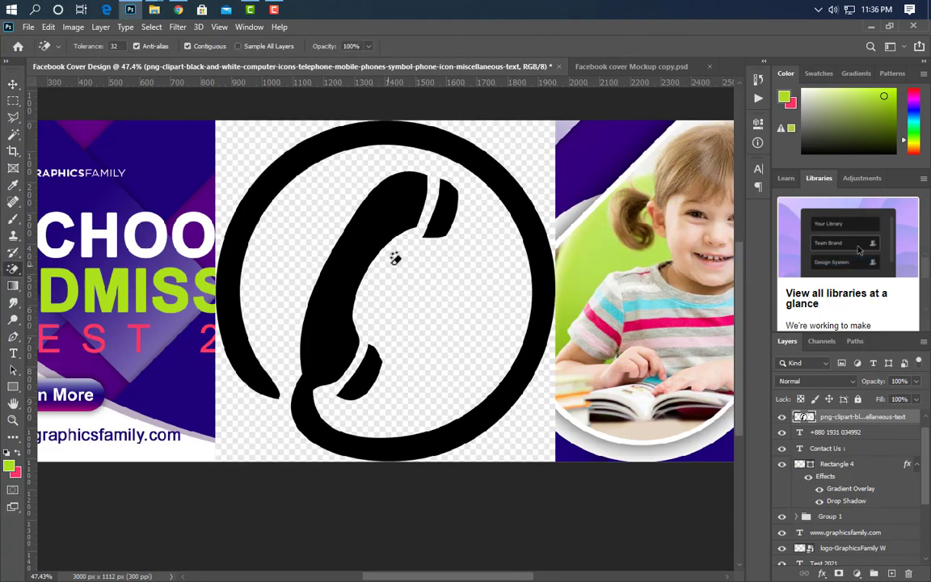
pyautogui.click(429, 258)
pyautogui.click(528, 144)
pyautogui.click(528, 423)
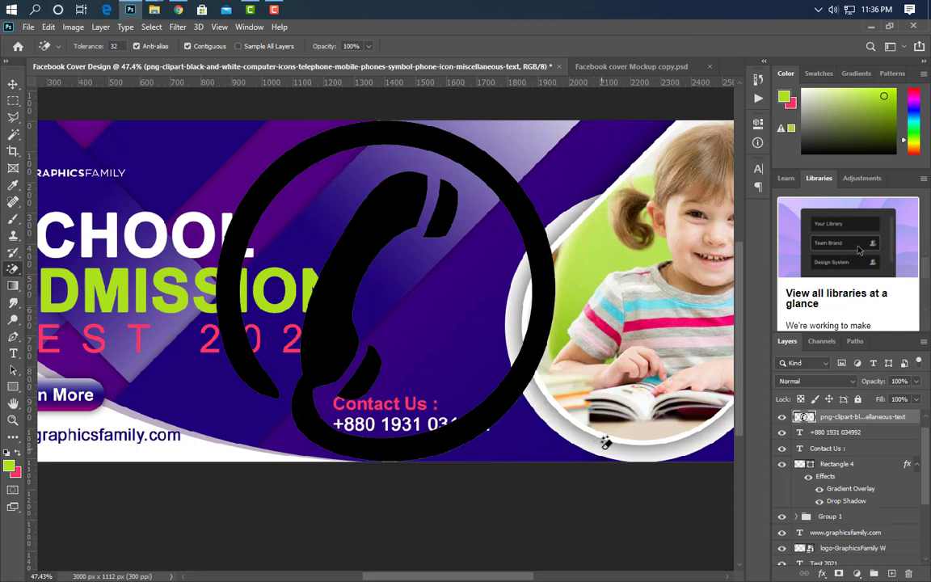
# Step: Scale the telephone icon to about 12.7%, rotate it about -63° and move it beside the contact text
pyautogui.hotkey('ctrl', 't')
pyautogui.moveTo(180, 129); pyautogui.dragTo(154, 398)
pyautogui.moveTo(461, 134); pyautogui.dragTo(329, 404)
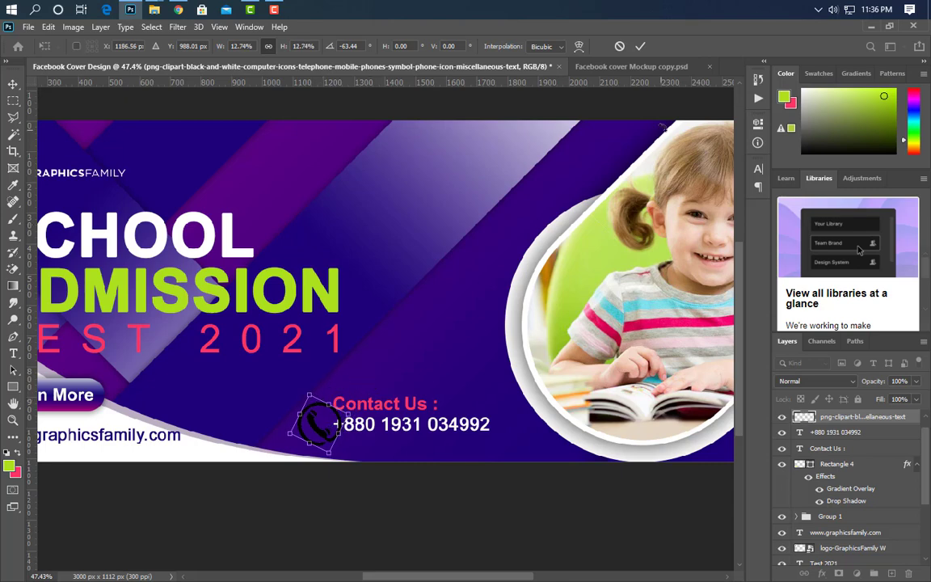
pyautogui.click(640, 46)
# Step: Scale the telephone icon to about 76% and position it just left of the two contact lines, matching their combined height
pyautogui.hotkey('ctrl', 't')
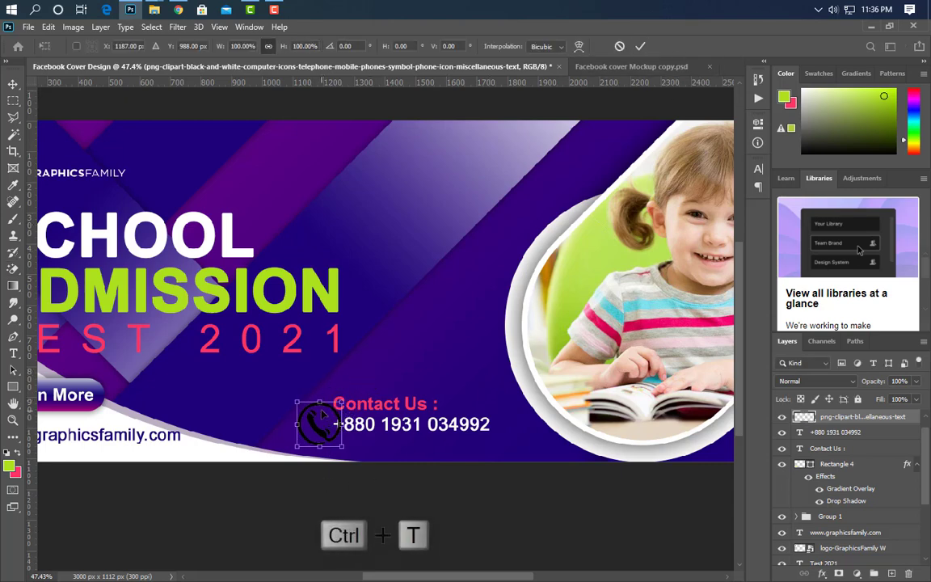
pyautogui.moveTo(321, 401); pyautogui.dragTo(320, 396)
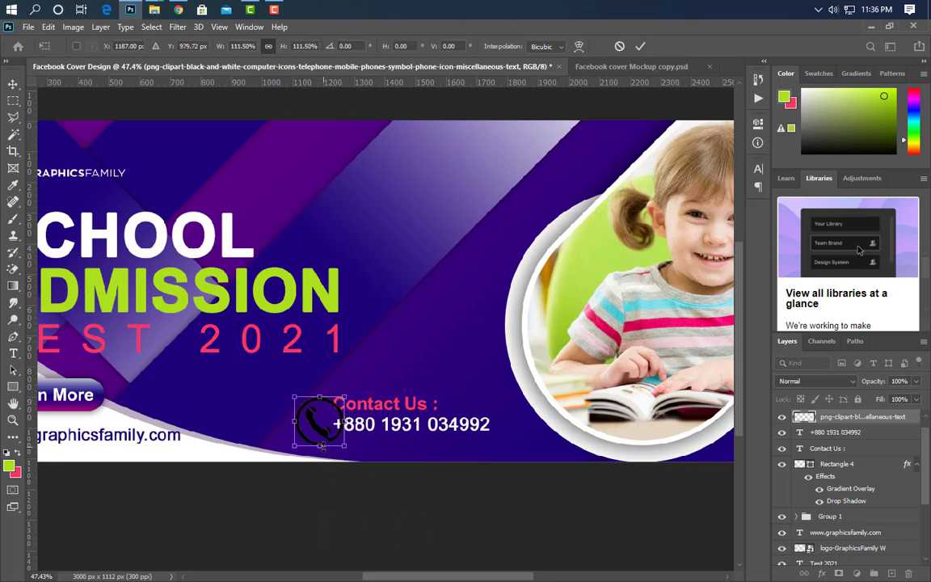
pyautogui.moveTo(320, 445); pyautogui.dragTo(318, 424)
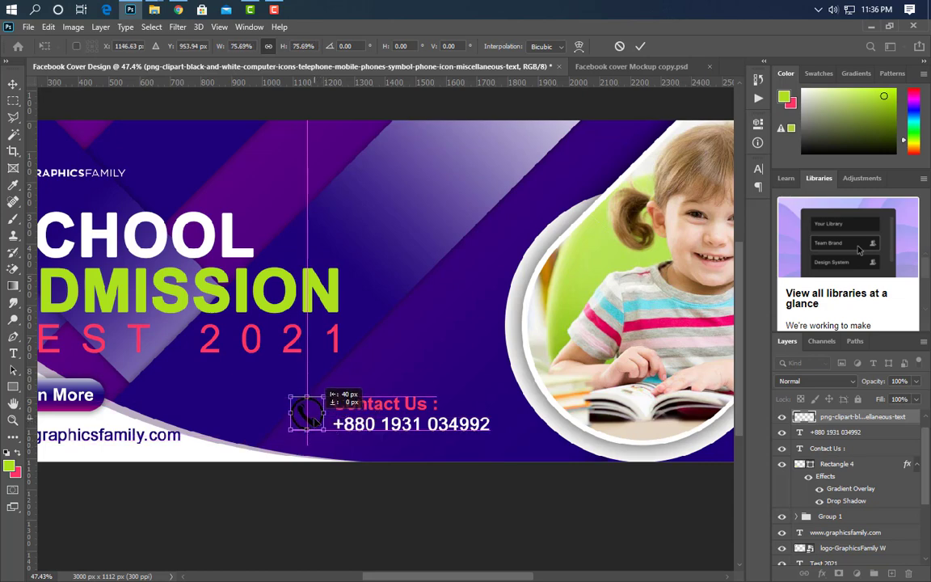
pyautogui.click(640, 46)
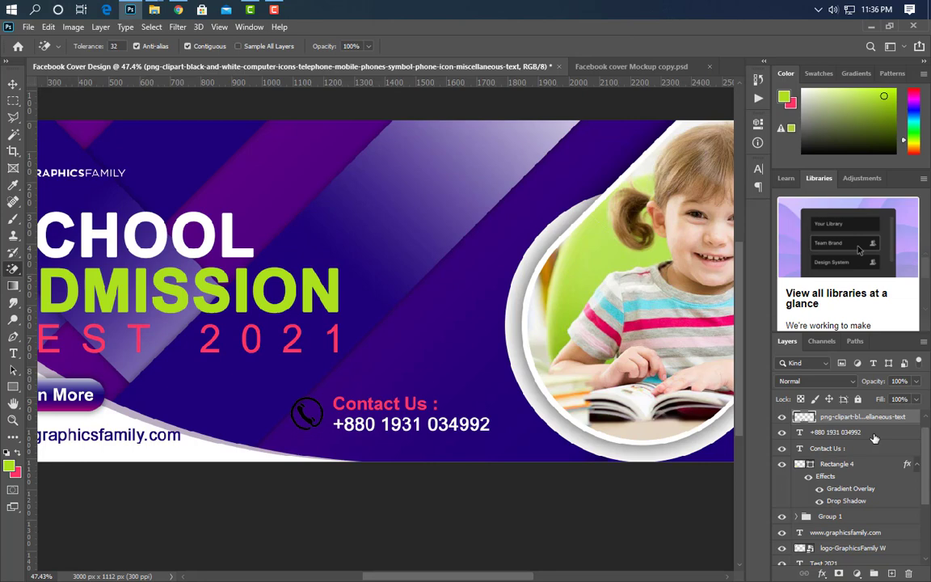
# Step: Apply a white Color Overlay layer style to the telephone icon
pyautogui.doubleClick(912, 418)
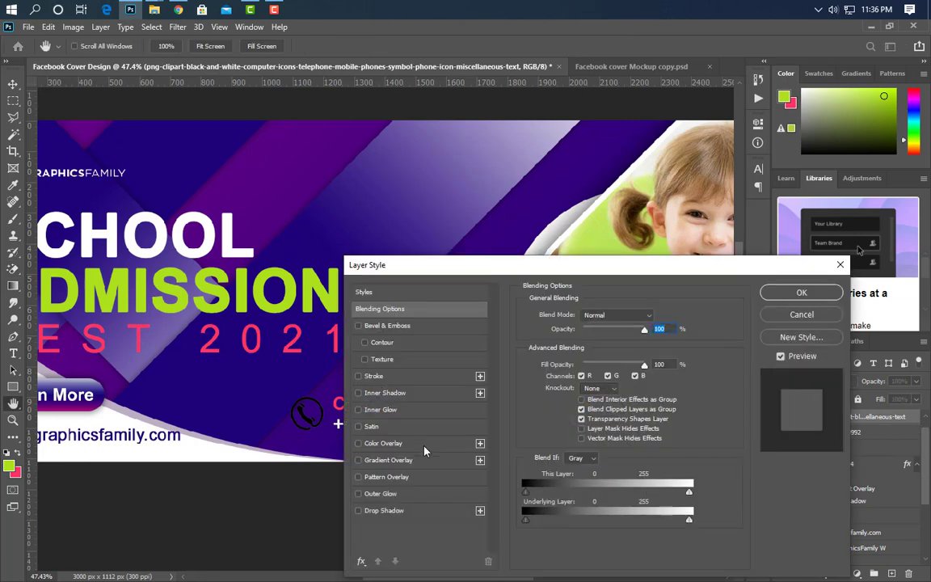
pyautogui.click(412, 443)
pyautogui.click(791, 293)
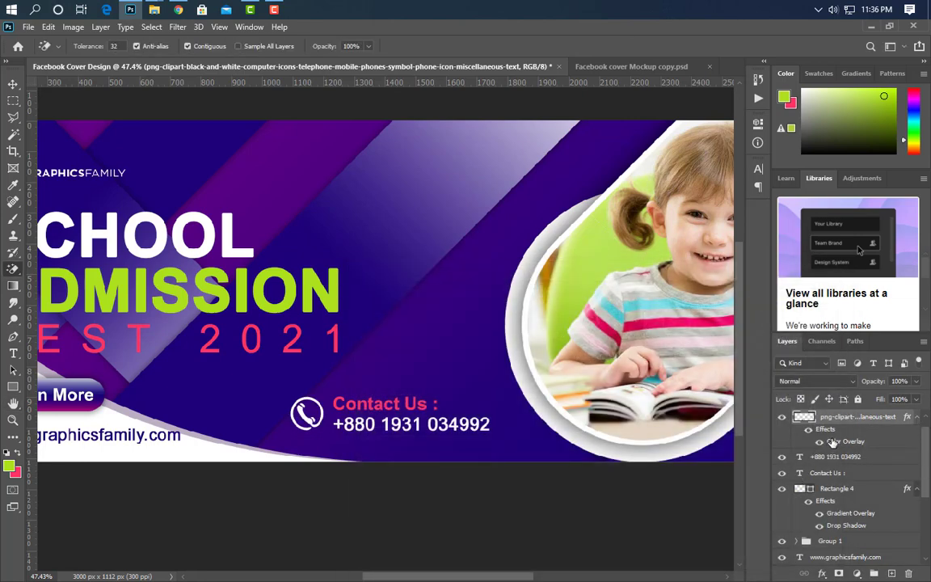
# Step: Group the telephone icon, phone number and Contact Us layers, and move the group slightly down
pyautogui.click(845, 459)
pyautogui.keyDown('shift'); pyautogui.click(851, 476); pyautogui.keyUp('shift')
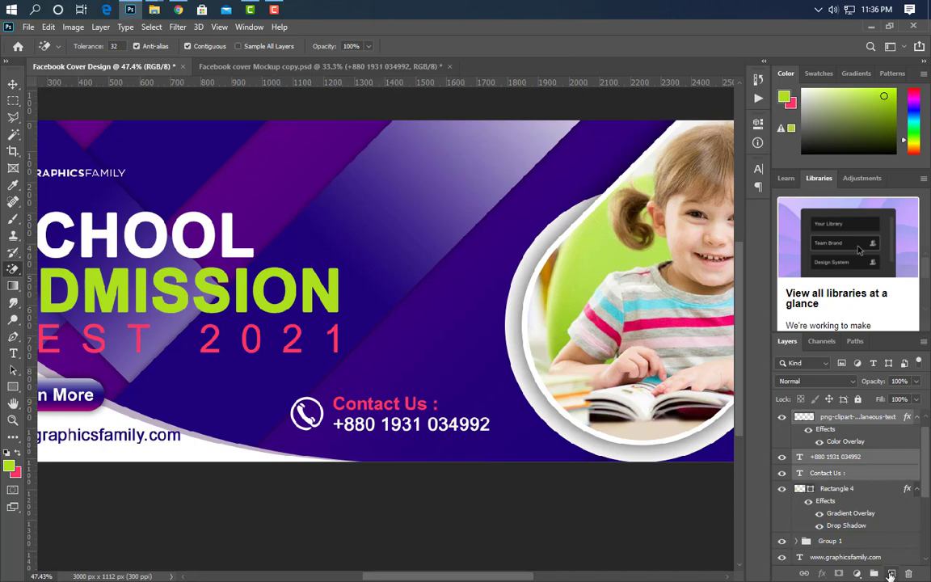
pyautogui.click(874, 576)
pyautogui.hotkey('ctrl', 't')
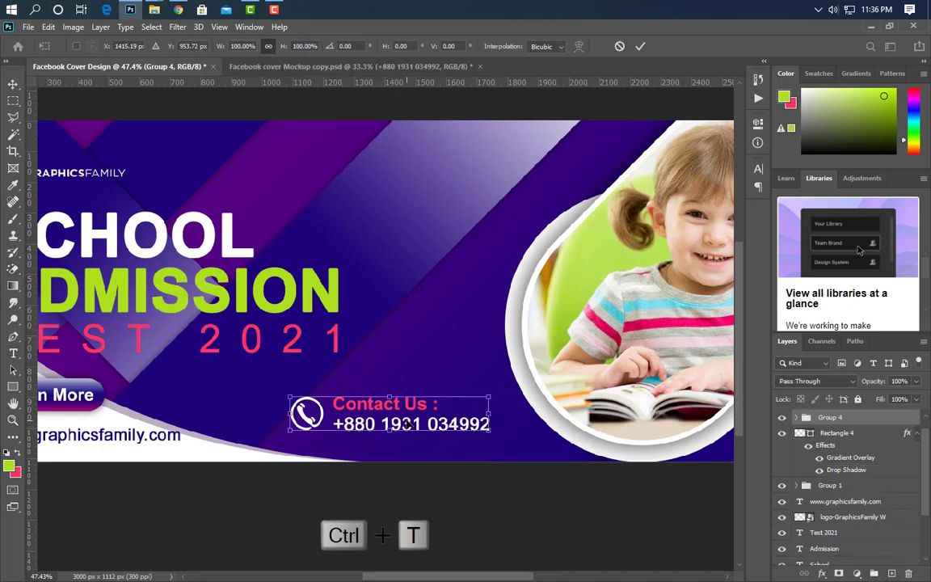
pyautogui.moveTo(406, 414); pyautogui.dragTo(411, 435)
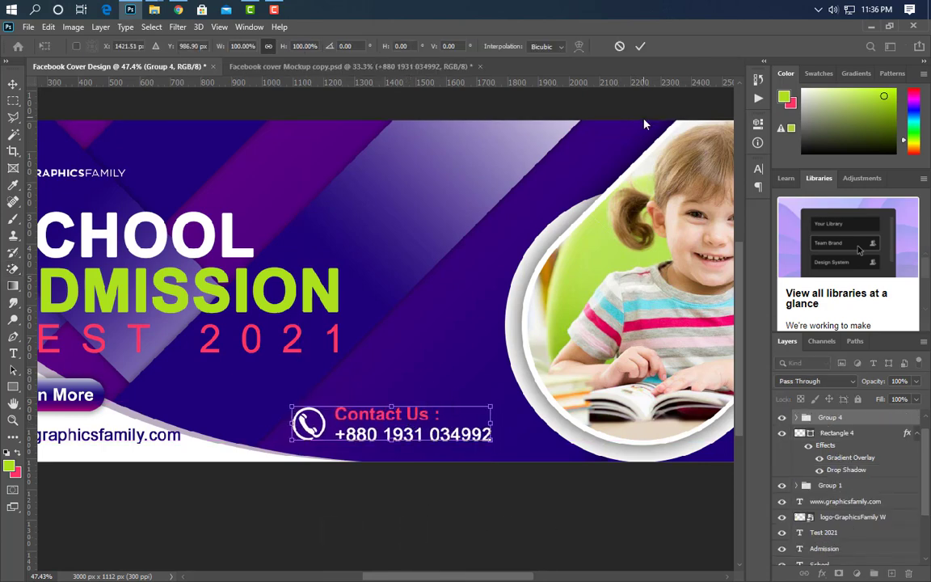
pyautogui.click(641, 46)
# Step: Place the Facebook, Twitter and Youtube PNG icons from the icon folder into the cover document
pyautogui.scroll(-4, 354, 425)
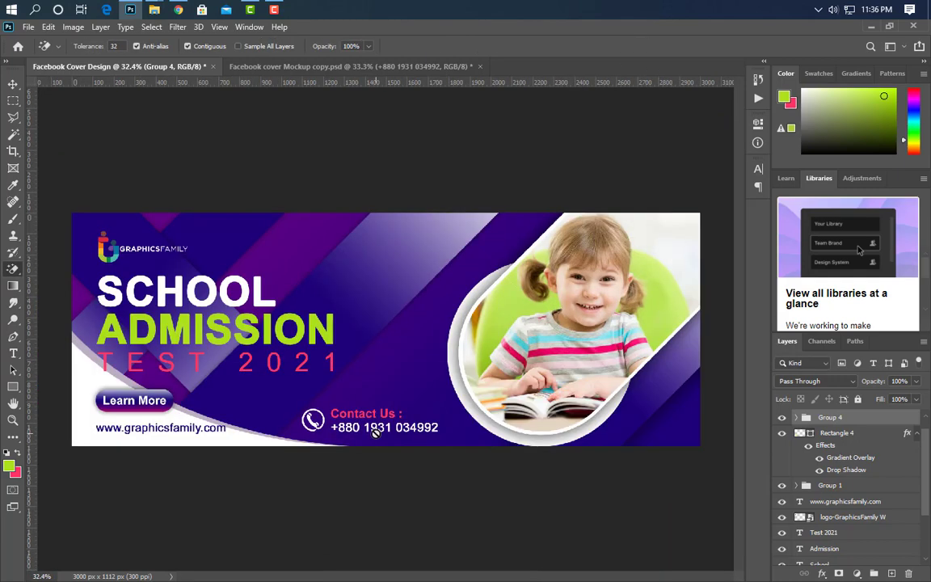
pyautogui.moveTo(153, 9)
pyautogui.click(73, 57)
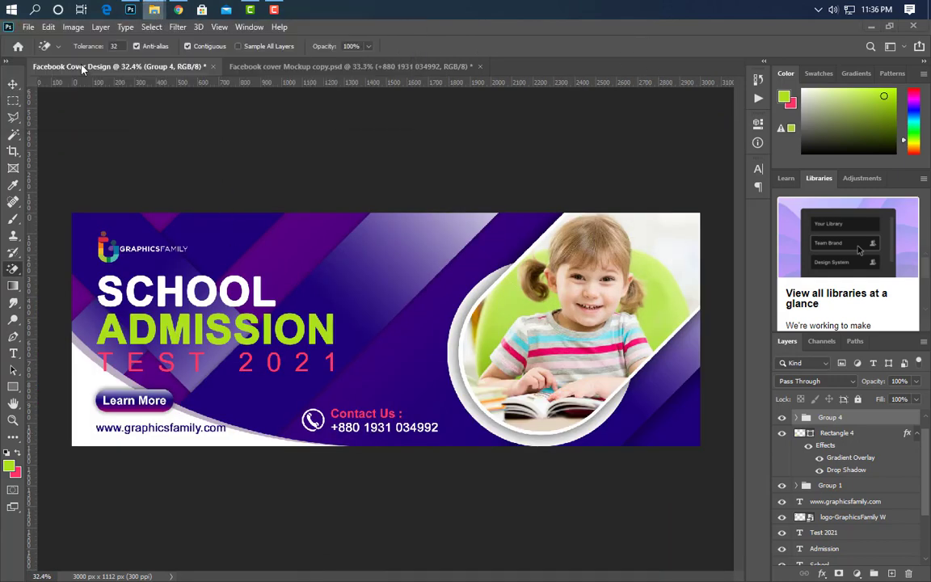
pyautogui.click(520, 122)
pyautogui.keyDown('ctrl'); pyautogui.click(740, 212); pyautogui.keyUp('ctrl')
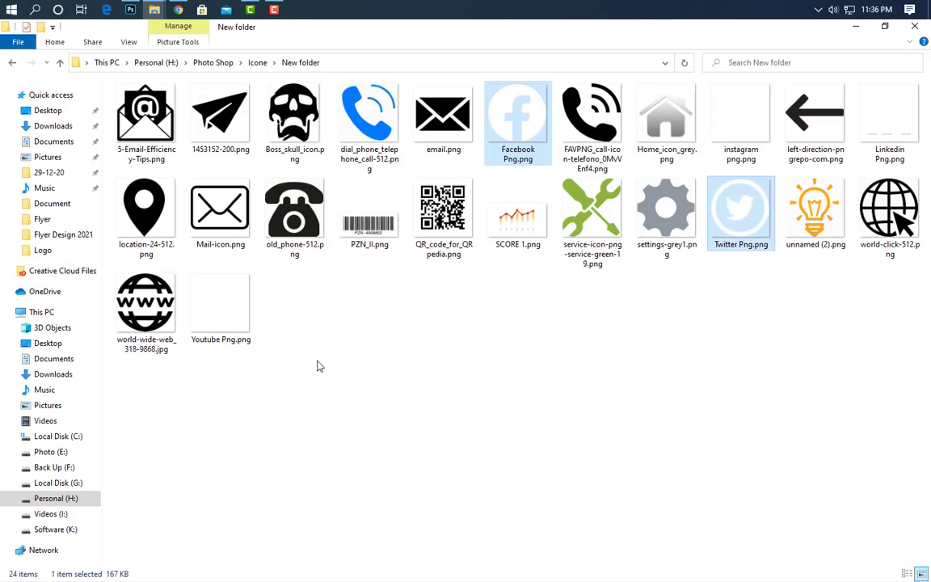
pyautogui.keyDown('ctrl'); pyautogui.click(235, 311); pyautogui.keyUp('ctrl')
pyautogui.moveTo(505, 143); pyautogui.dragTo(343, 386)
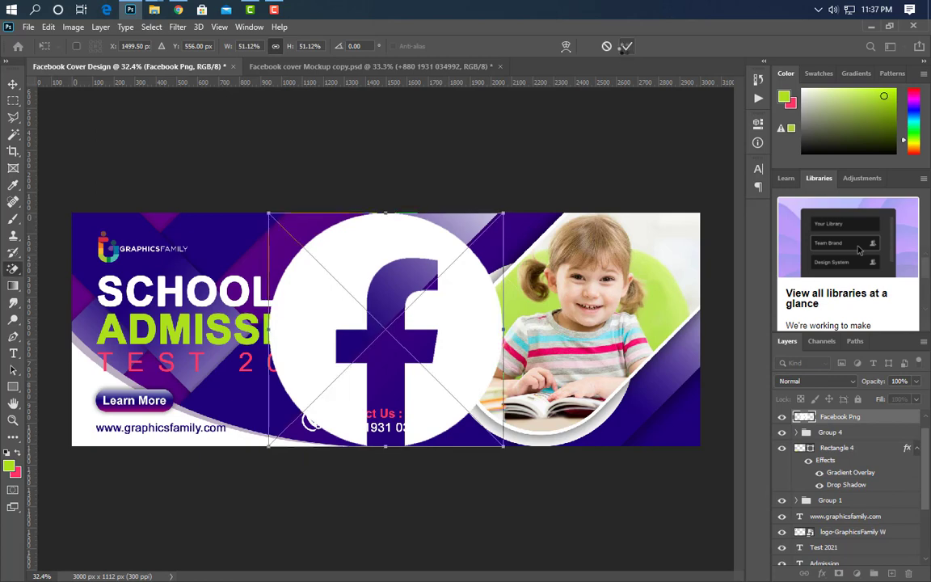
pyautogui.click(627, 46)
# Step: Scale the three social media icons together to about 5.3% and move them to the cover's bottom-right corner
pyautogui.keyDown('ctrl'); pyautogui.click(843, 435); pyautogui.keyUp('ctrl')
pyautogui.keyDown('ctrl'); pyautogui.click(845, 447); pyautogui.keyUp('ctrl')
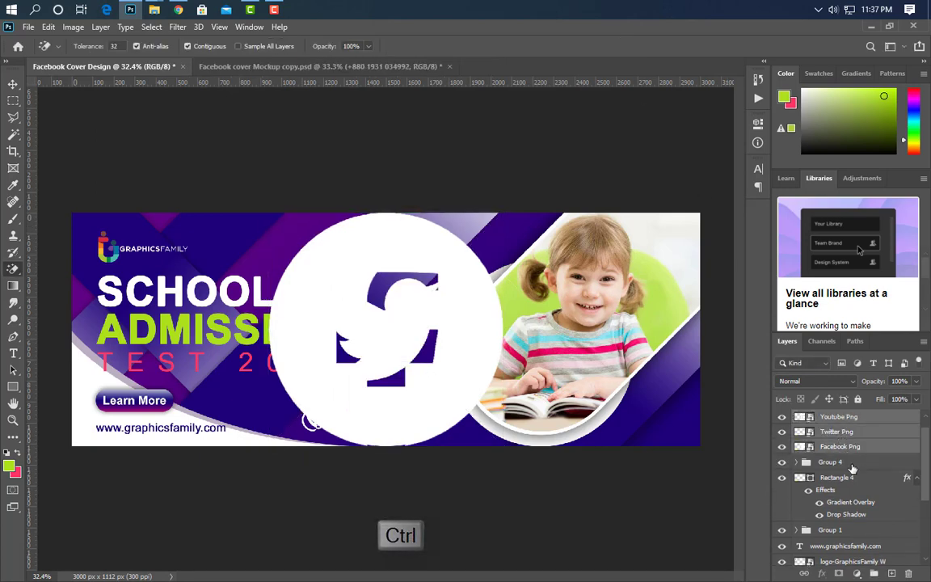
pyautogui.hotkey('ctrl', 't')
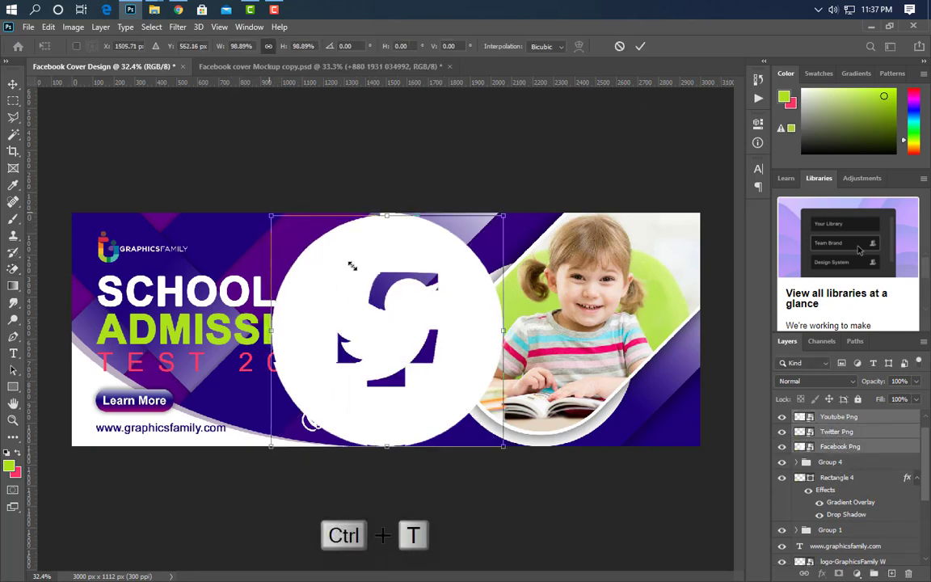
pyautogui.moveTo(267, 213); pyautogui.dragTo(659, 417)
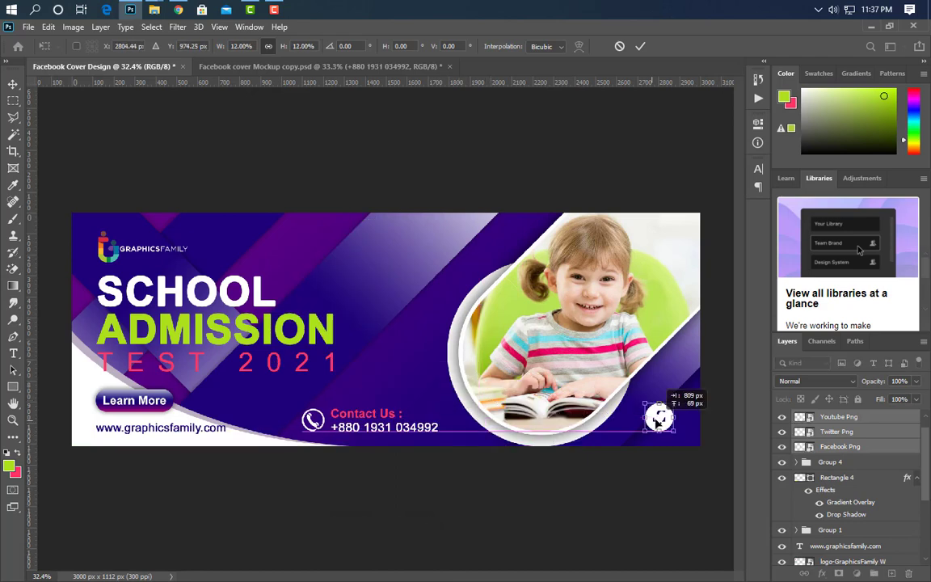
pyautogui.scroll(3, 713, 452)
pyautogui.scroll(2, 715, 455)
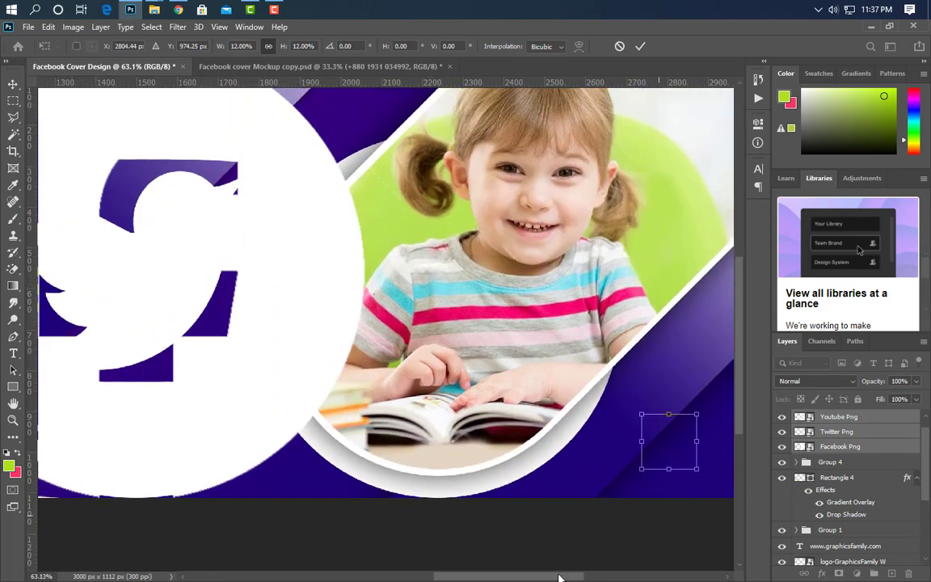
pyautogui.moveTo(554, 579); pyautogui.dragTo(577, 579)
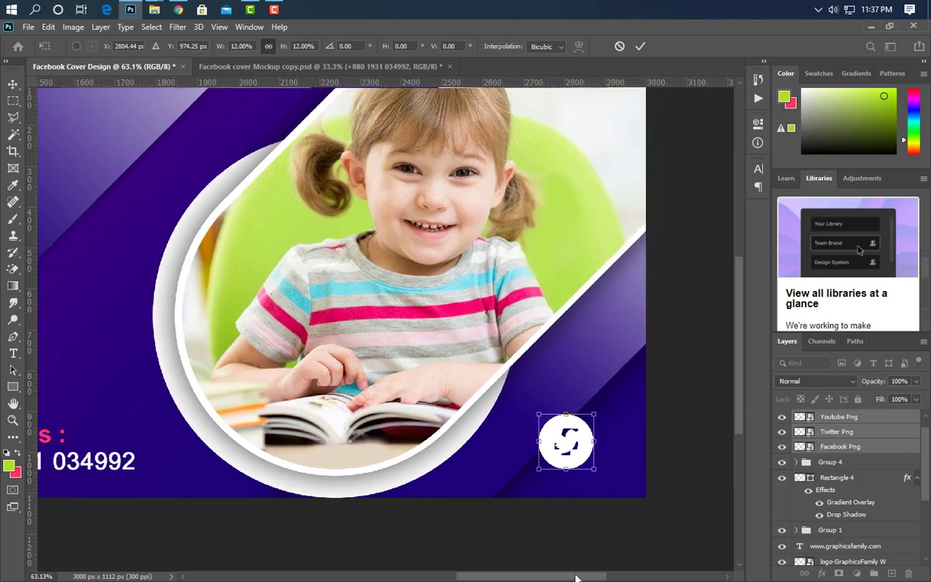
pyautogui.moveTo(539, 415); pyautogui.dragTo(601, 464)
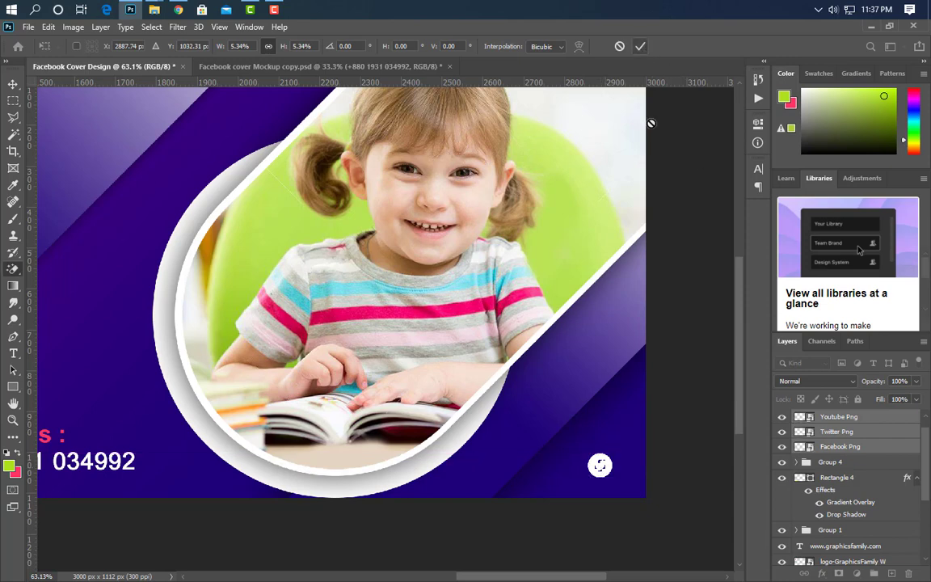
pyautogui.press('Return')
# Step: Spread the social media icons into a horizontal row ordered YouTube, Facebook, Twitter in the cover's bottom-right corner
pyautogui.click(838, 419)
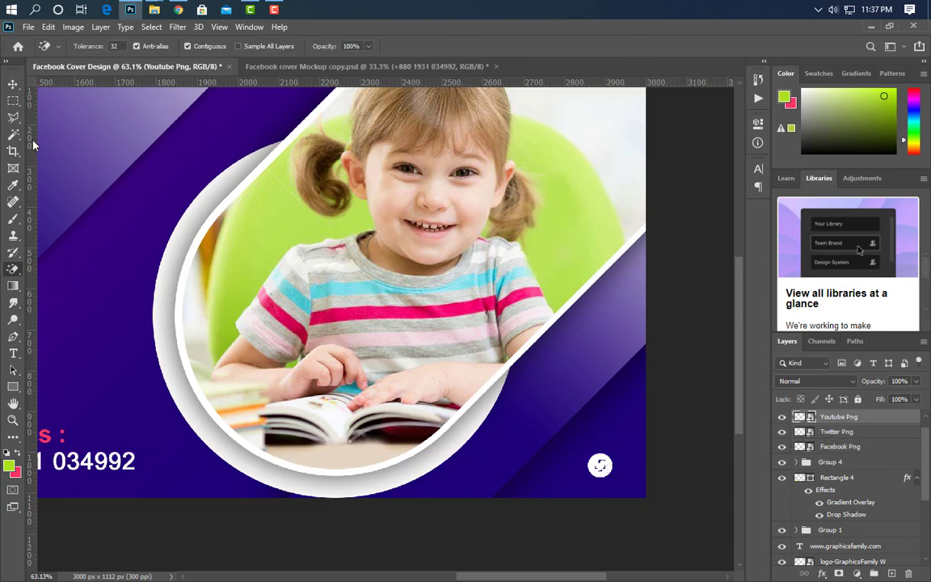
pyautogui.click(13, 84)
pyautogui.moveTo(607, 469); pyautogui.dragTo(530, 476)
pyautogui.hotkey('ctrl', '0')
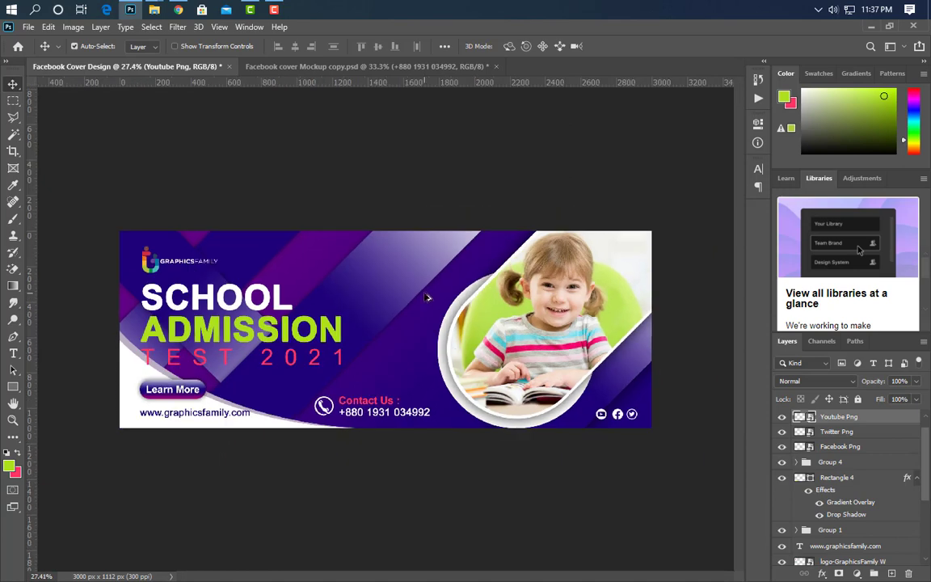
# Step: Draw a lime green ellipse circle about 256 px wide on the light stripe between the heading and the photo
pyautogui.scroll(5, 438, 211)
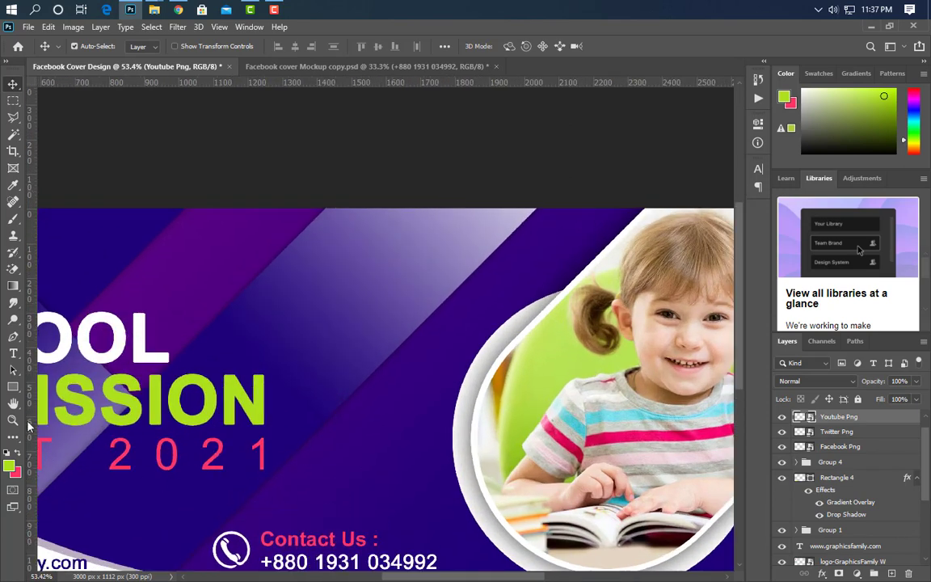
pyautogui.rightClick(13, 389)
pyautogui.click(68, 411)
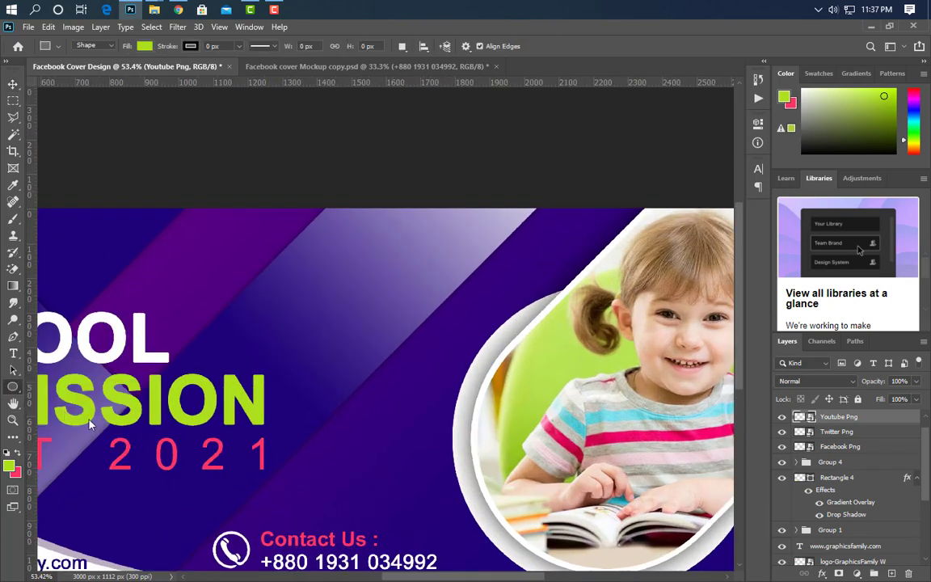
pyautogui.moveTo(349, 268); pyautogui.dragTo(436, 359)
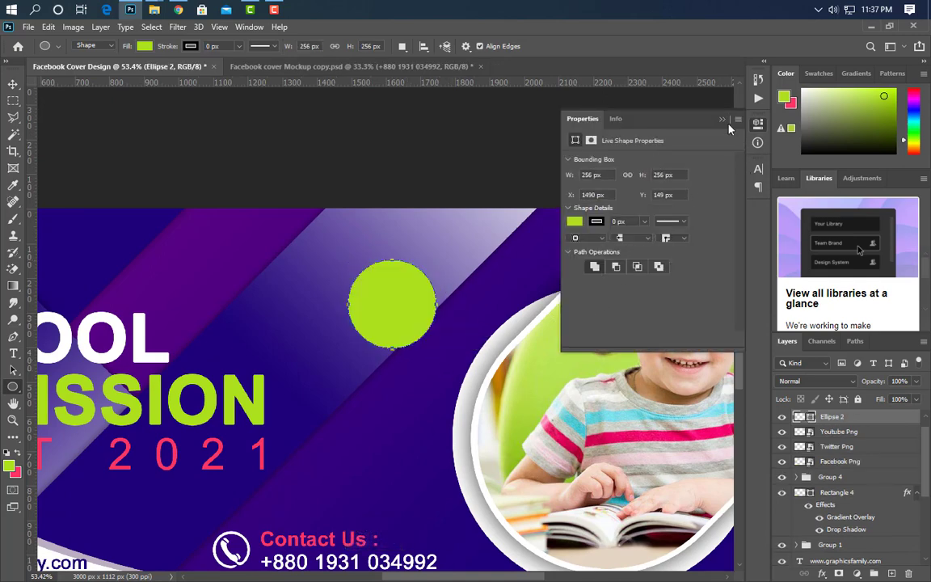
# Step: Copy the Learn More button's layer style and paste it onto the lime green circle
pyautogui.click(684, 112)
pyautogui.scroll(-2, 533, 372)
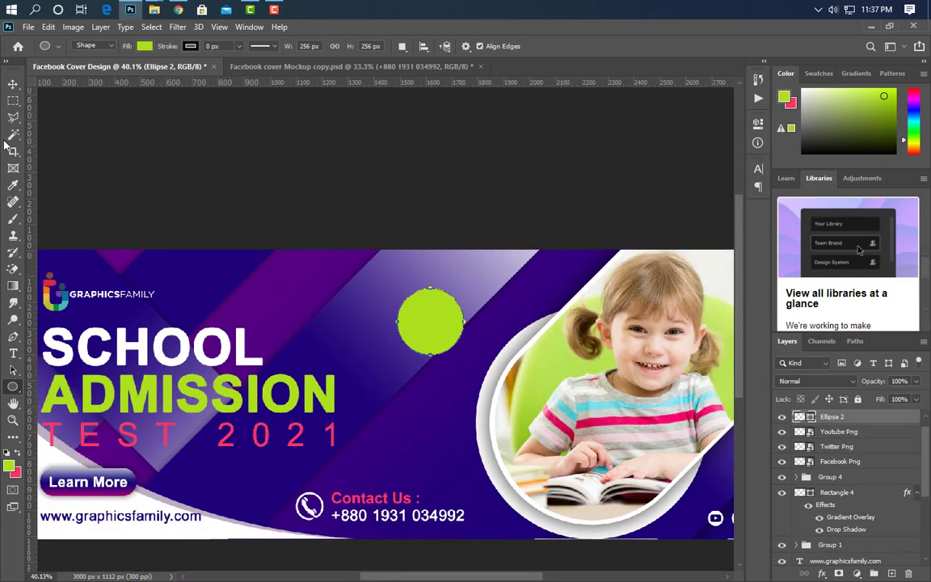
pyautogui.click(12, 84)
pyautogui.click(110, 501)
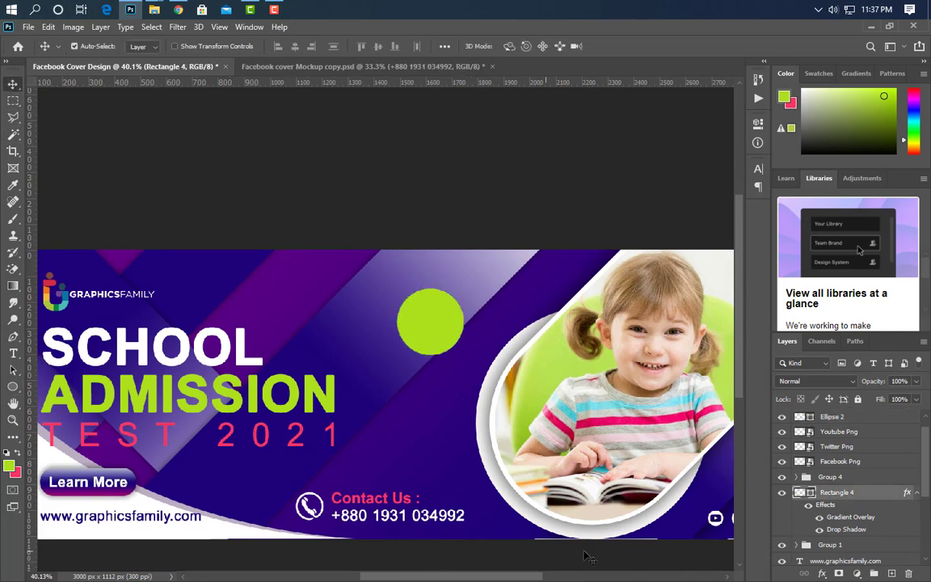
pyautogui.rightClick(865, 492)
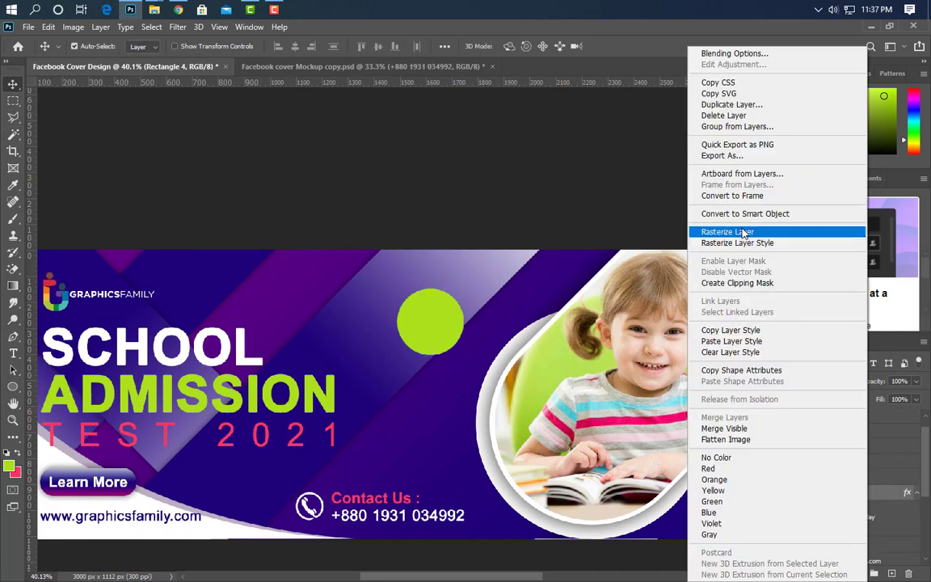
pyautogui.click(736, 333)
pyautogui.scroll(4, 478, 374)
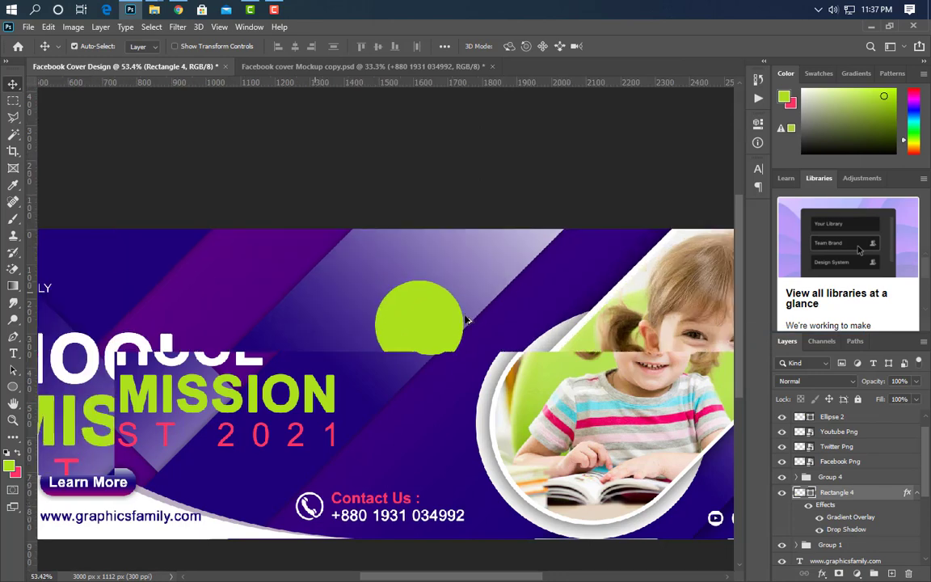
pyautogui.click(420, 346)
pyautogui.rightClick(889, 441)
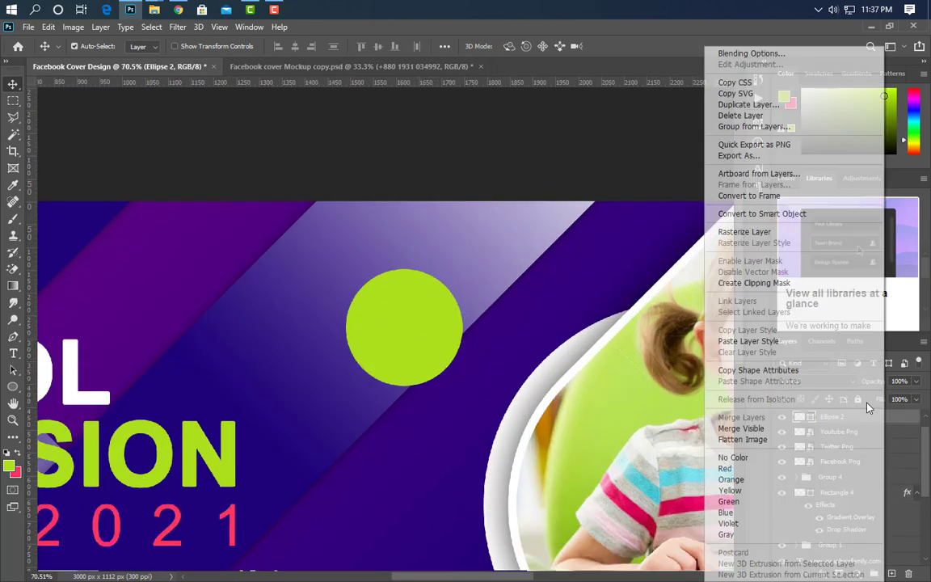
pyautogui.click(745, 342)
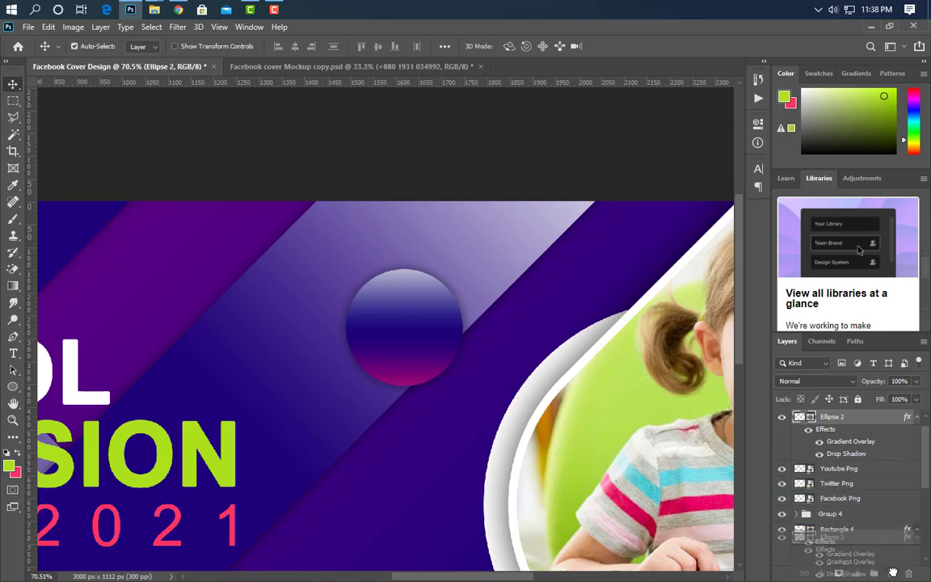
# Step: Duplicate the gradient circle and scale the copy down slightly inside the original to form a rim
pyautogui.hotkey('ctrl', 'j')
pyautogui.hotkey('ctrl', 't')
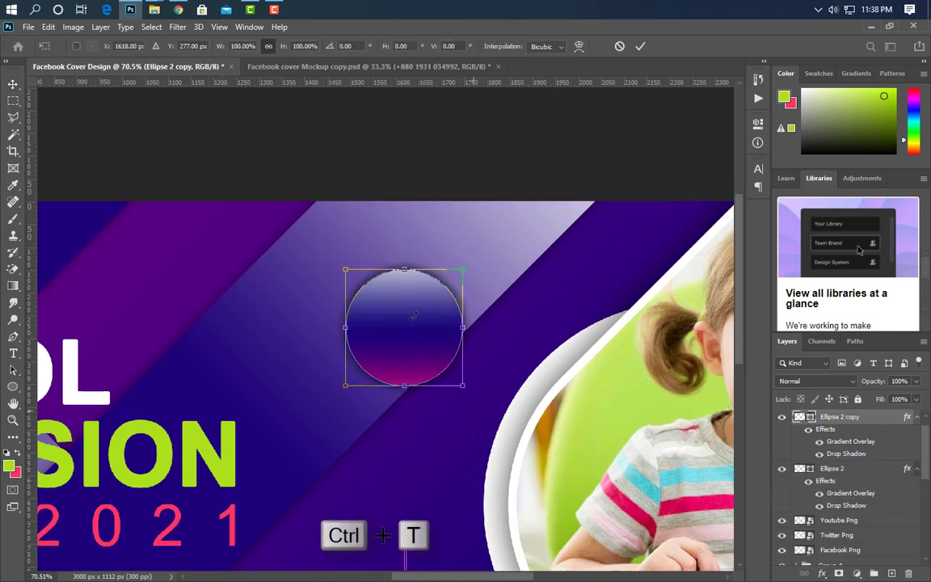
pyautogui.moveTo(404, 270); pyautogui.dragTo(404, 282)
pyautogui.click(639, 46)
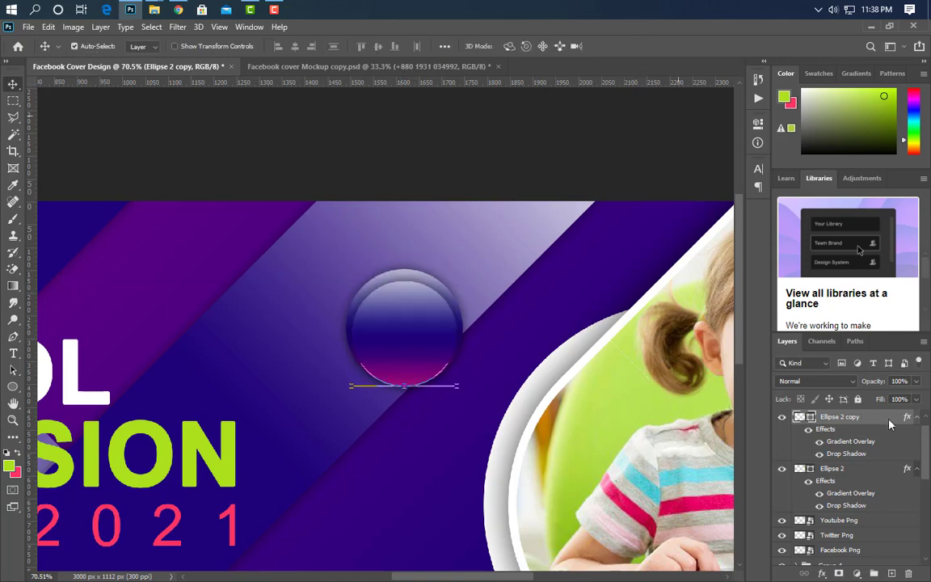
# Step: Remove the drop shadow from the smaller circle and center it vertically within the larger circle
pyautogui.moveTo(842, 458); pyautogui.dragTo(809, 462)
pyautogui.press('ctrl')
pyautogui.keyDown('ctrl'); pyautogui.click(809, 461); pyautogui.keyUp('ctrl')
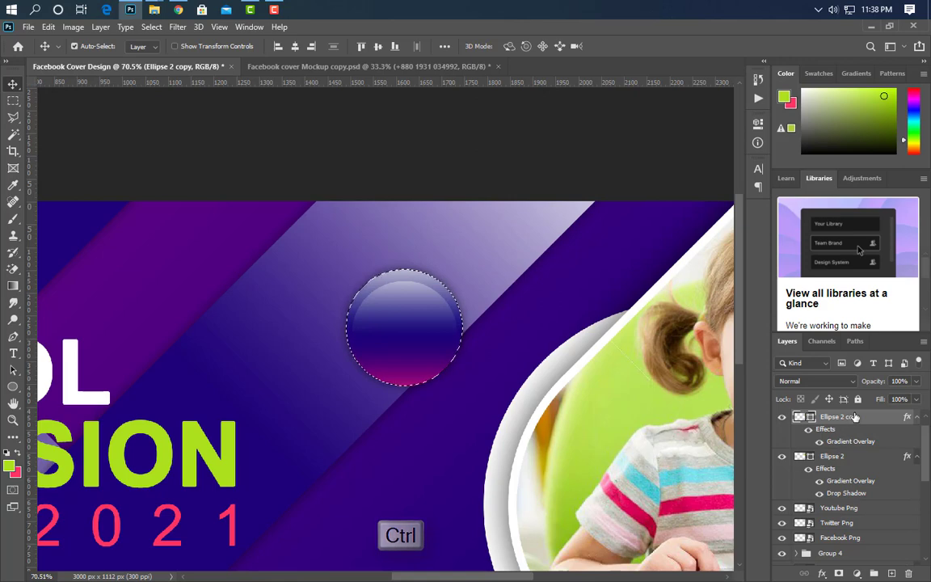
pyautogui.click(378, 47)
pyautogui.hotkey('ctrl', 'd')
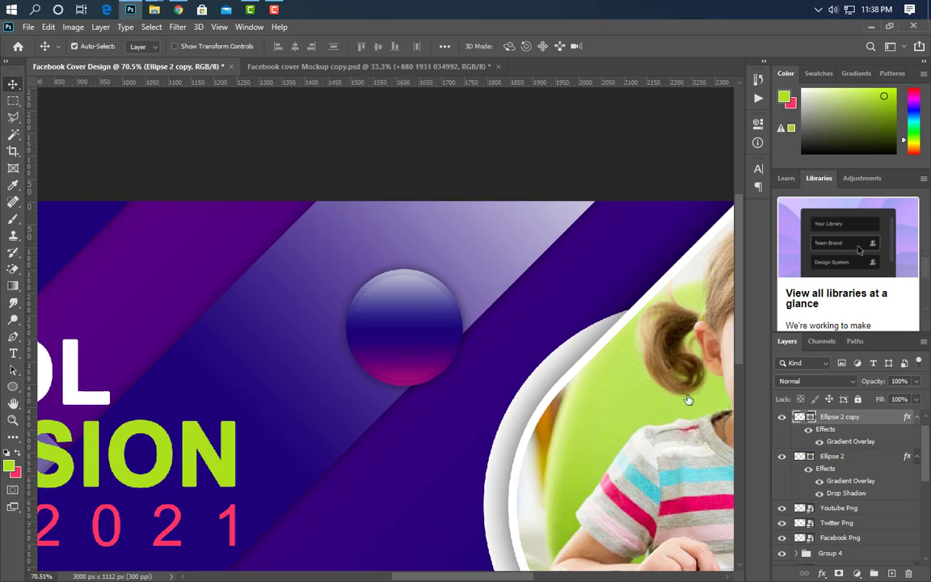
# Step: Reverse the gradient overlay on the smaller circle so pink is on top
pyautogui.doubleClick(850, 441)
pyautogui.click(734, 345)
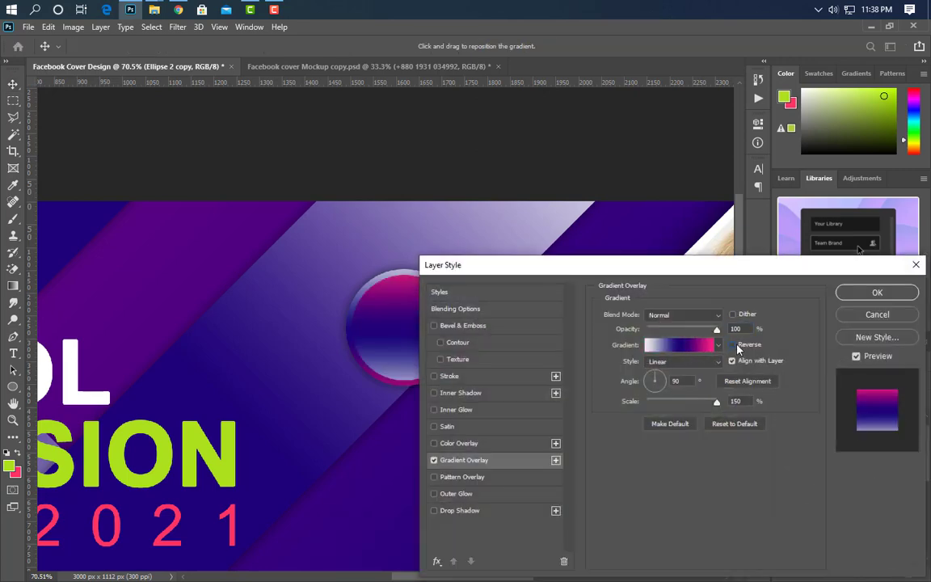
pyautogui.click(876, 294)
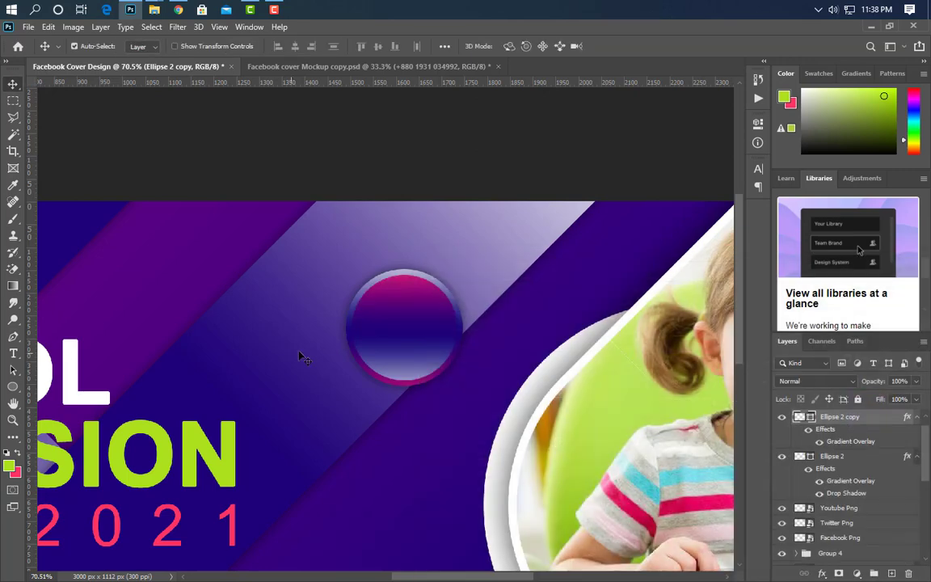
# Step: Add the white Arial Bold text "Enrol" on a new layer over the gradient circle
pyautogui.scroll(3, 405, 320)
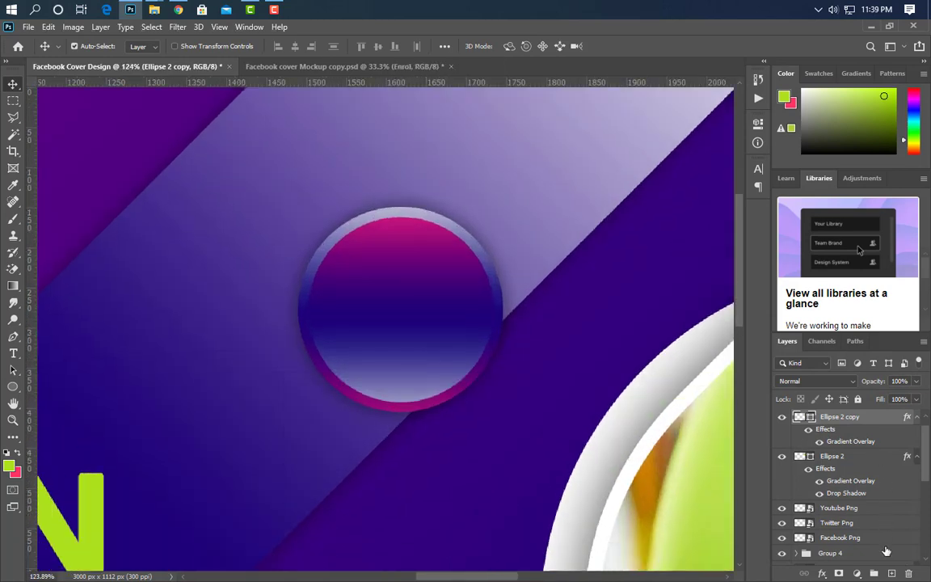
pyautogui.click(893, 573)
pyautogui.click(13, 353)
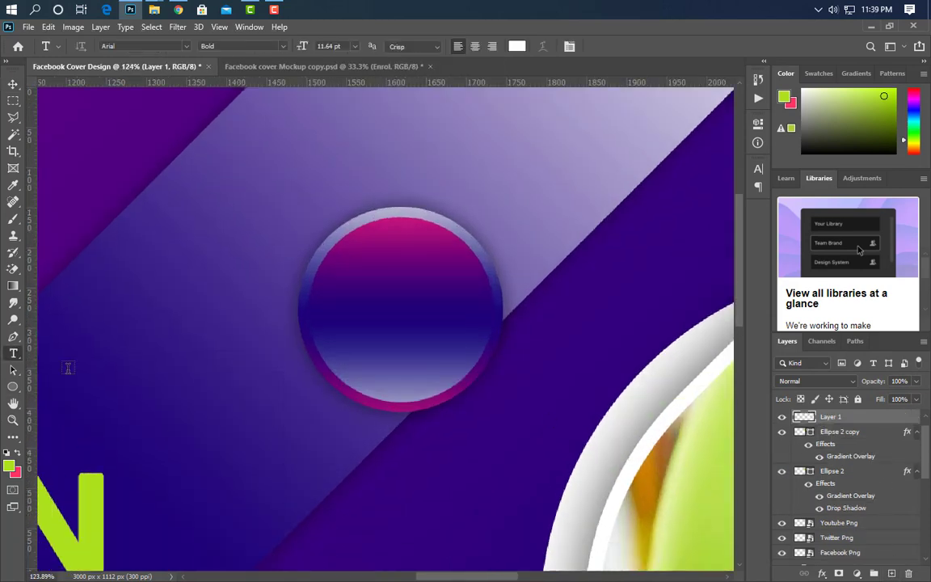
pyautogui.click(337, 293)
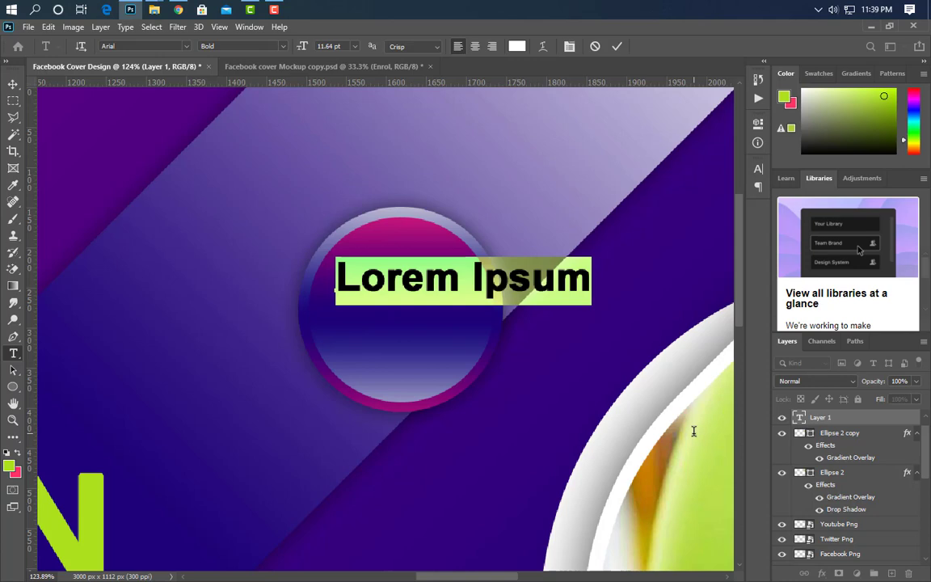
pyautogui.write('En')
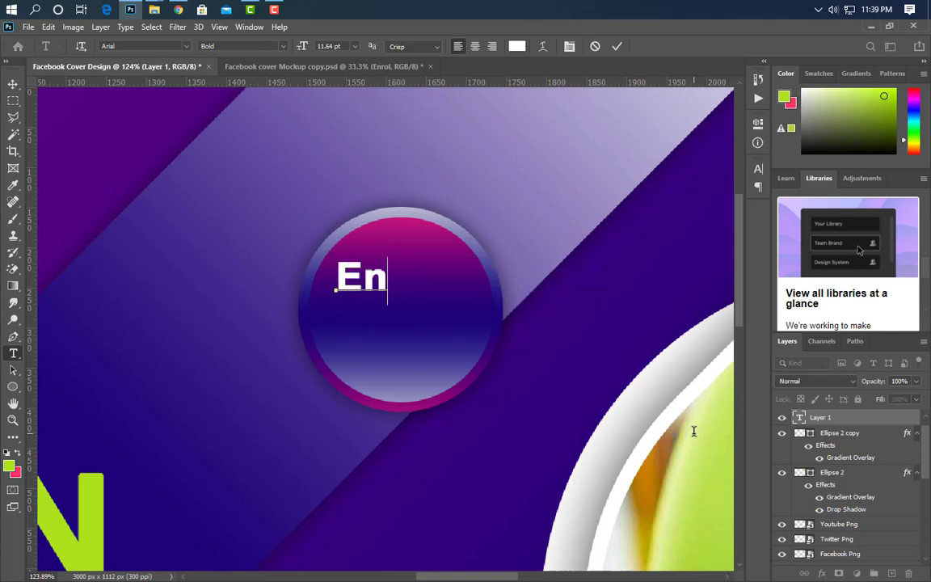
pyautogui.write('rol')
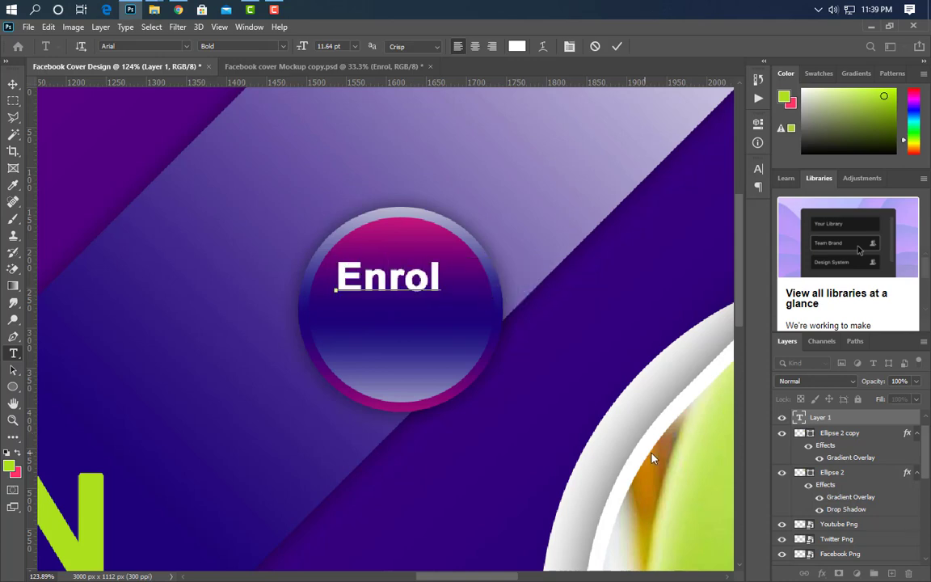
pyautogui.click(617, 46)
# Step: Set the Enrol text size to 15.5 pt and position it centered in the circle's upper half
pyautogui.click(758, 168)
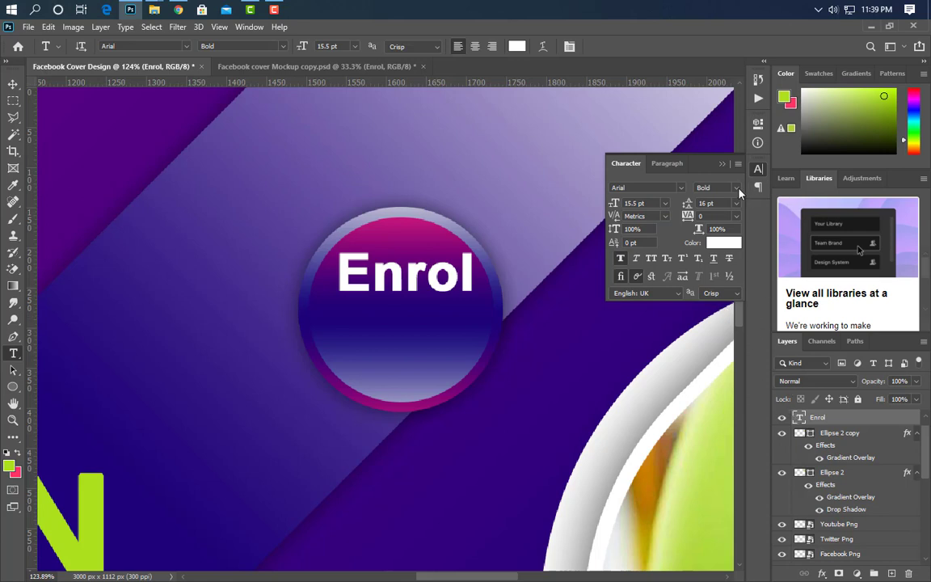
pyautogui.click(724, 165)
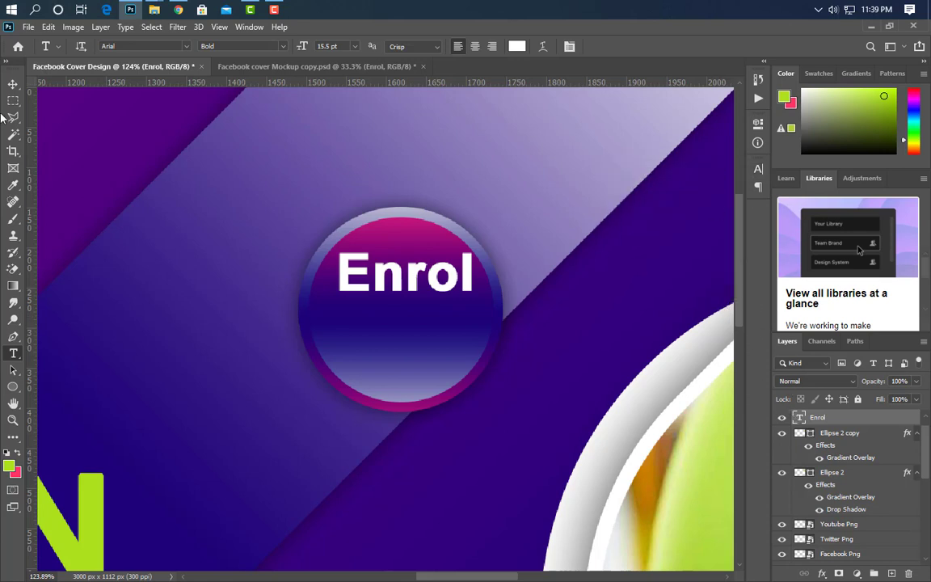
pyautogui.press('v')
pyautogui.moveTo(396, 291); pyautogui.dragTo(396, 296)
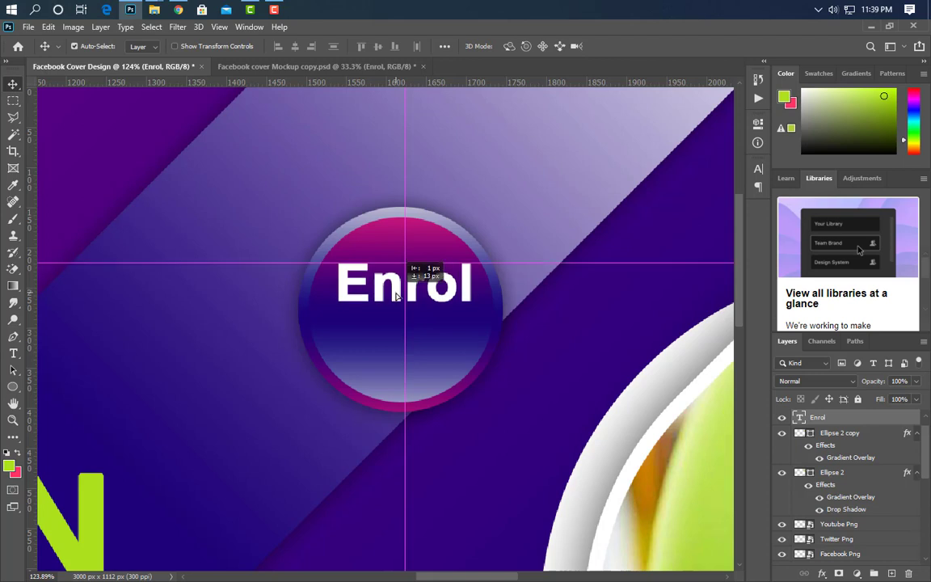
# Step: Duplicate the Enrol text directly below, change the copy to "Now" and center it in the circle
pyautogui.moveTo(899, 426); pyautogui.dragTo(892, 573)
pyautogui.moveTo(377, 292); pyautogui.dragTo(379, 349)
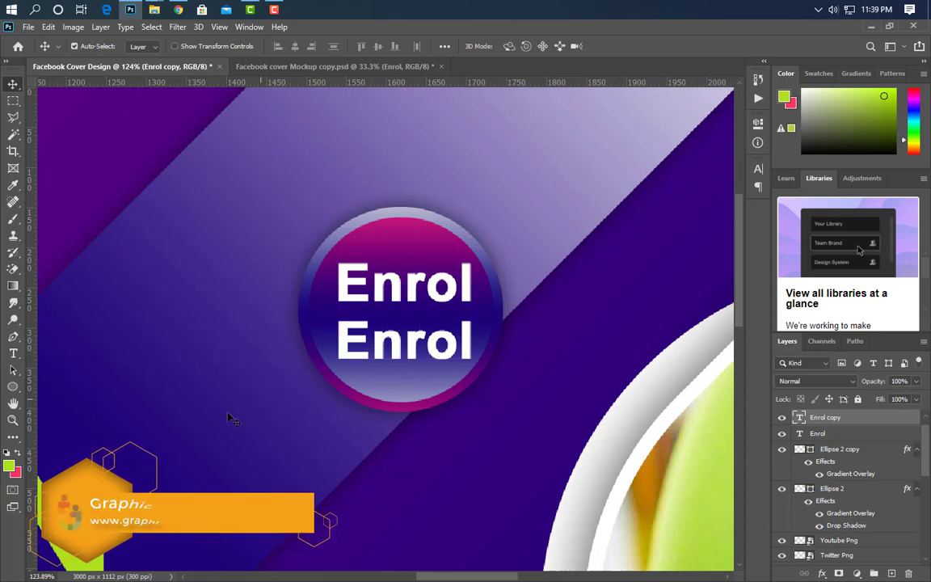
pyautogui.click(13, 353)
pyautogui.doubleClick(405, 341)
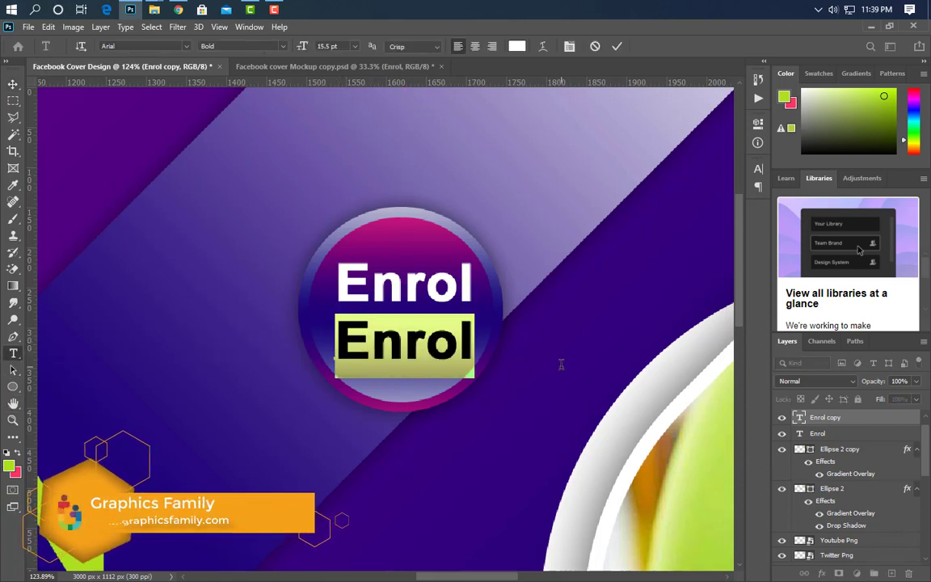
pyautogui.write('Now')
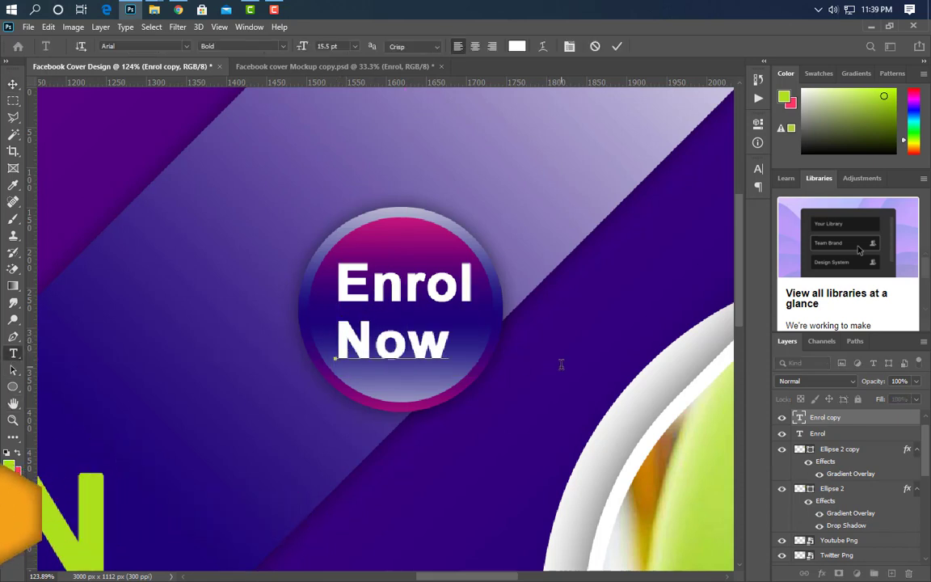
pyautogui.click(12, 88)
pyautogui.moveTo(447, 360)
pyautogui.mouseDown()
pyautogui.moveTo(444, 346)
pyautogui.moveTo(451, 356)
pyautogui.mouseUp()
# Step: Draw a tiny rectangle about 4 × 4 px on the dark blue area near the cover's upper edge, beside the logo
pyautogui.scroll(-3, 477, 417)
pyautogui.scroll(-3, 548, 459)
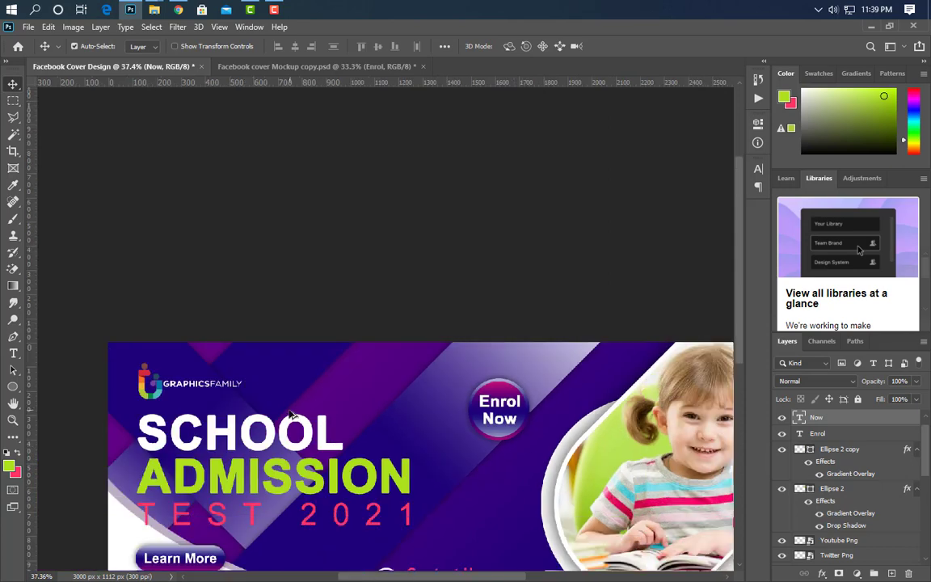
pyautogui.scroll(3, 265, 386)
pyautogui.press('u')
pyautogui.scroll(5, 315, 388)
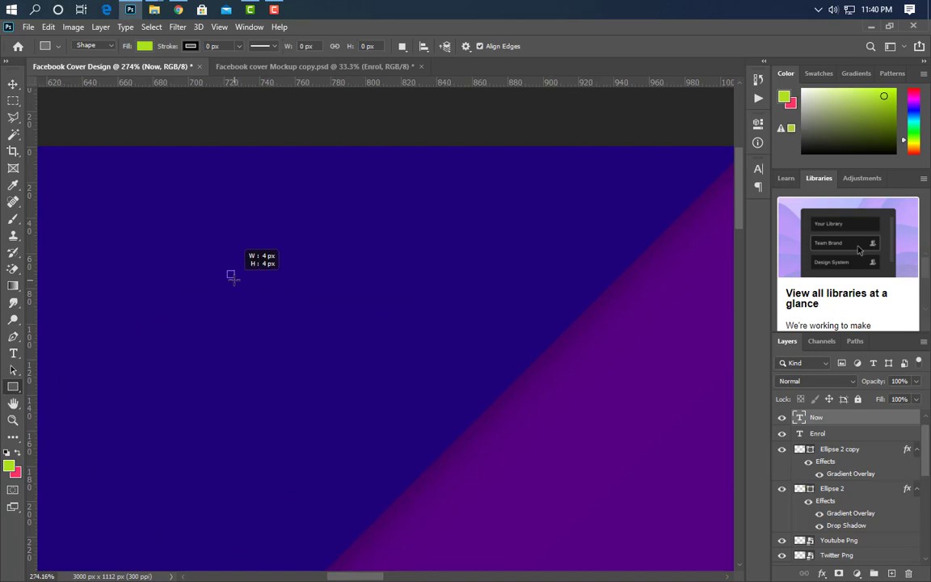
pyautogui.moveTo(231, 276); pyautogui.dragTo(232, 276)
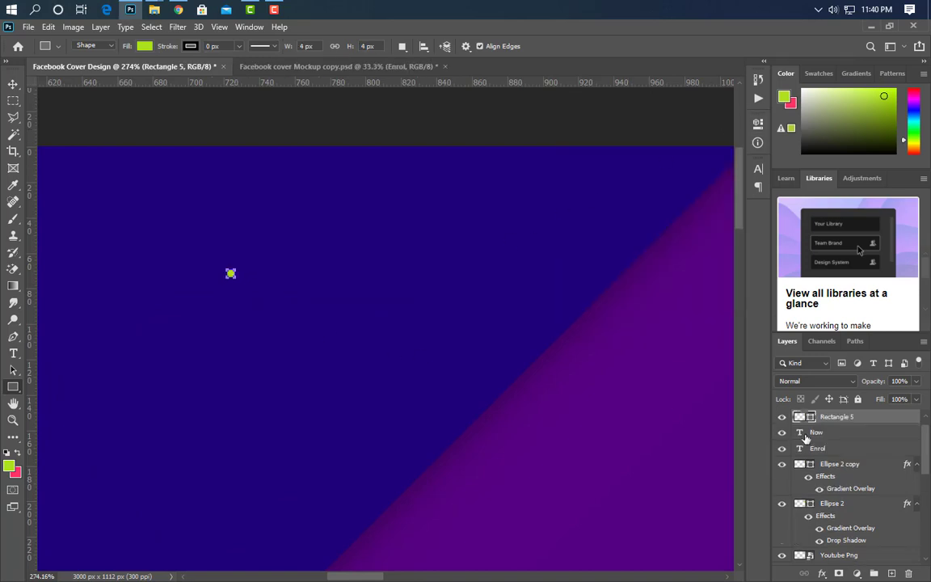
# Step: Fill the tiny square with white (#ffffff) and duplicate it into an evenly spaced horizontal row of four
pyautogui.doubleClick(811, 417)
pyautogui.moveTo(576, 256); pyautogui.dragTo(511, 179)
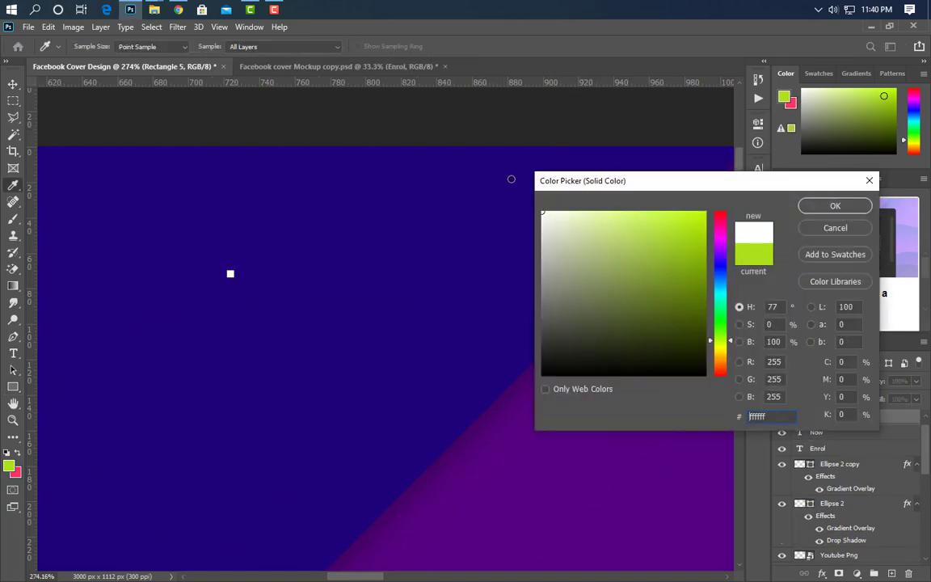
pyautogui.click(833, 207)
pyautogui.press('v')
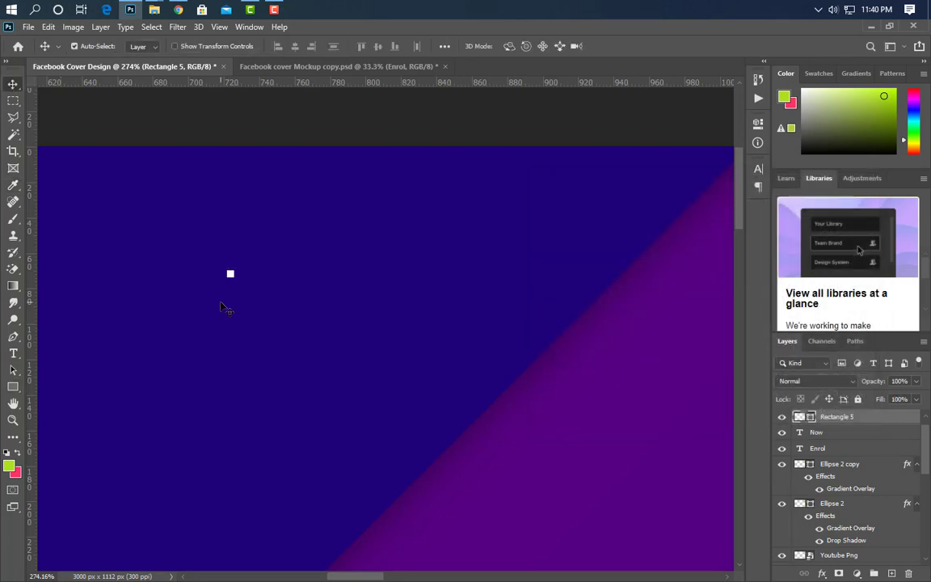
pyautogui.moveTo(231, 274); pyautogui.dragTo(343, 274)
# Step: Group the four white squares and duplicate the group just below to form a second row
pyautogui.keyDown('ctrl'); pyautogui.click(869, 433); pyautogui.keyUp('ctrl')
pyautogui.keyDown('ctrl'); pyautogui.click(870, 447); pyautogui.keyUp('ctrl')
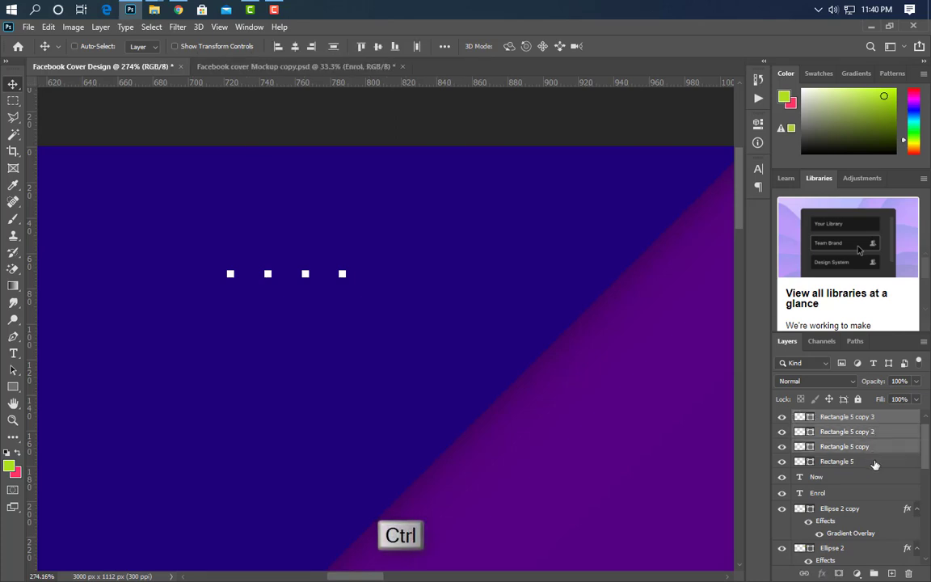
pyautogui.keyDown('ctrl'); pyautogui.click(875, 462); pyautogui.keyUp('ctrl')
pyautogui.click(874, 574)
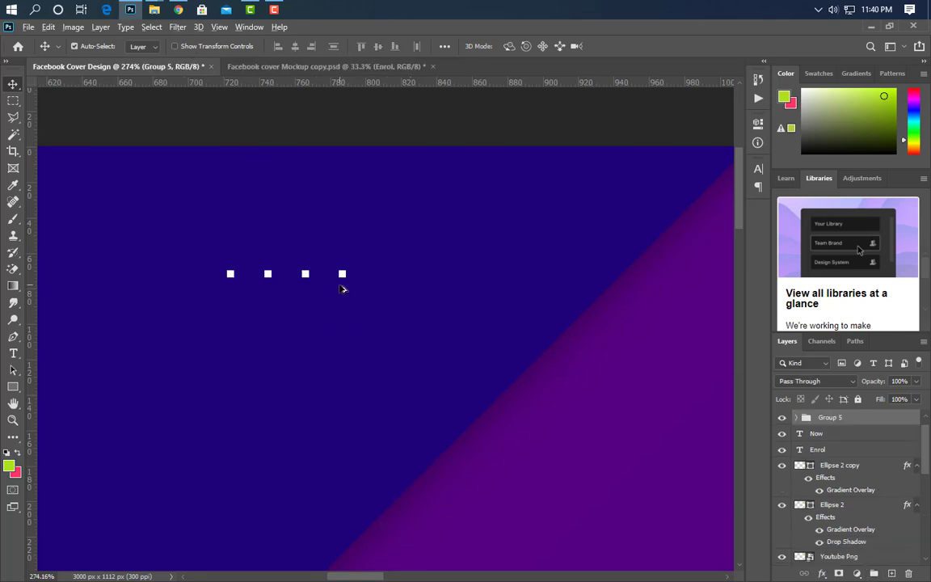
pyautogui.moveTo(340, 285); pyautogui.dragTo(343, 310)
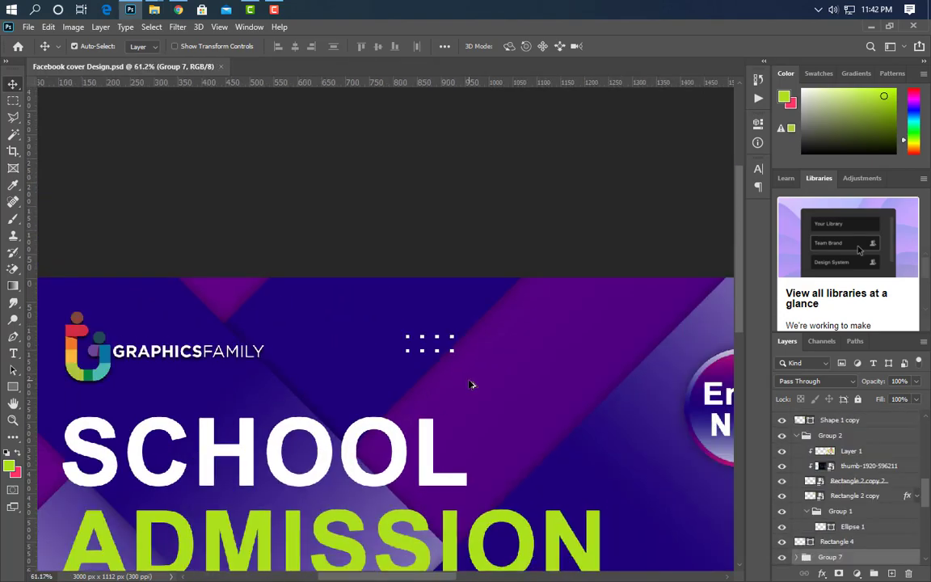
pyautogui.scroll(-5, 471, 385)
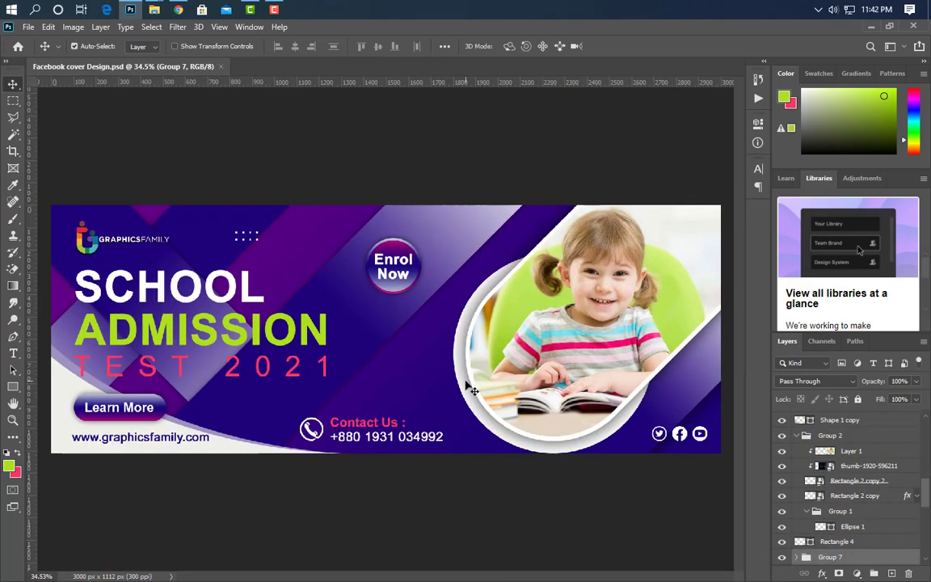